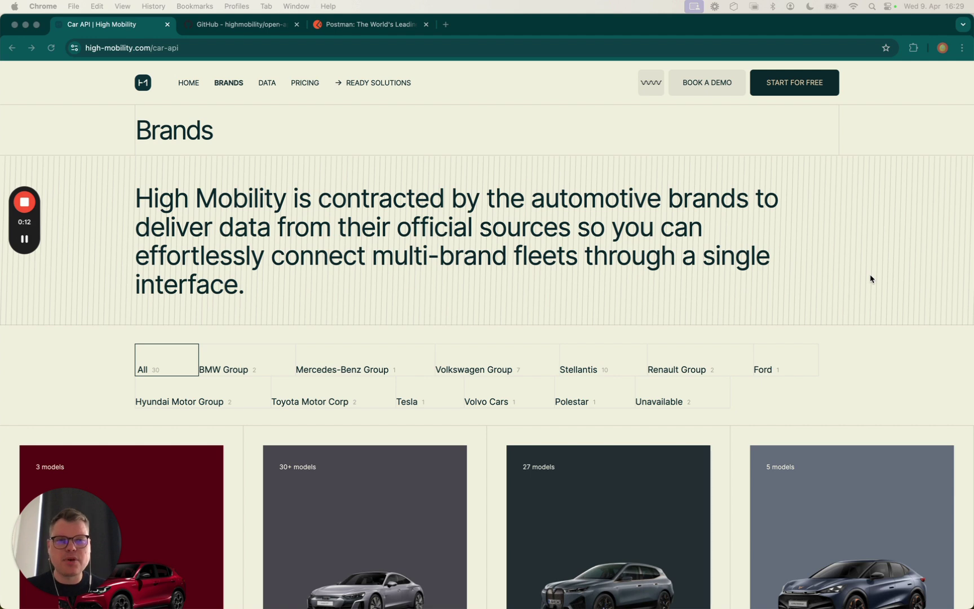
Go from the car Brands page to the High Mobility Get Started page via START FOR FREE
left_click(796, 91)
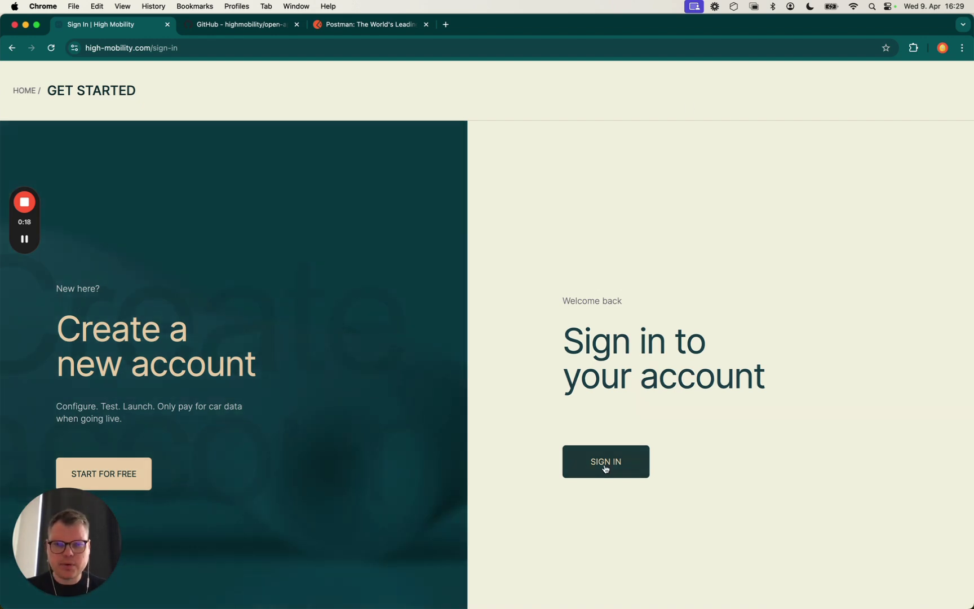
Sign in to the console and look over the team list on the dashboard
left_click(605, 468)
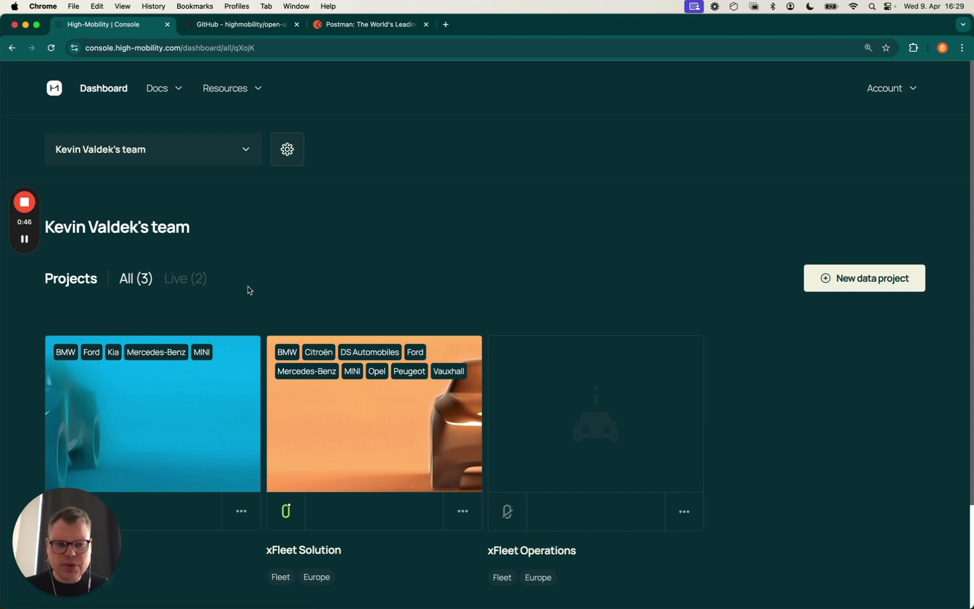
left_click(258, 150)
scroll(200, 256, "down", 1)
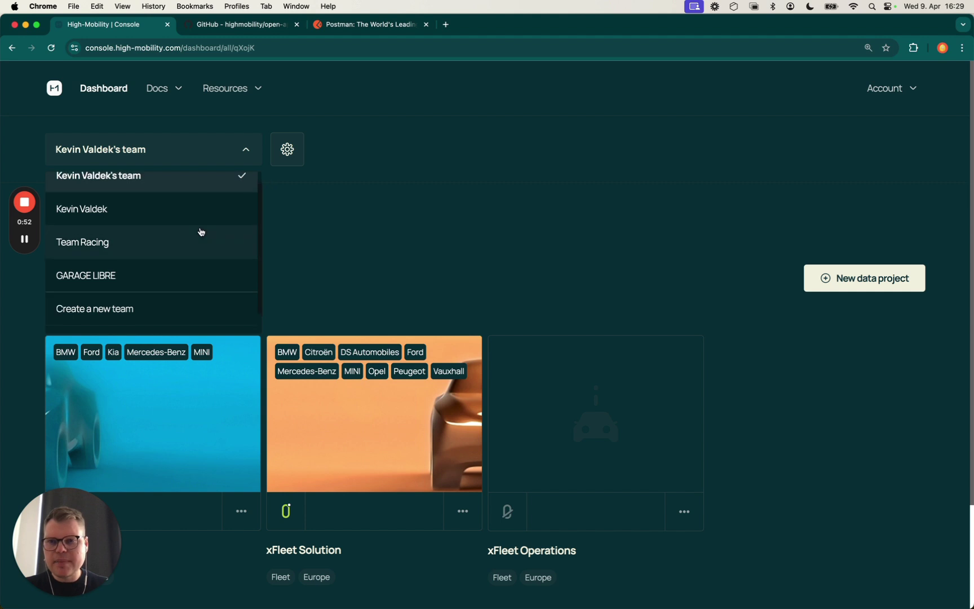
scroll(200, 231, "up", 1)
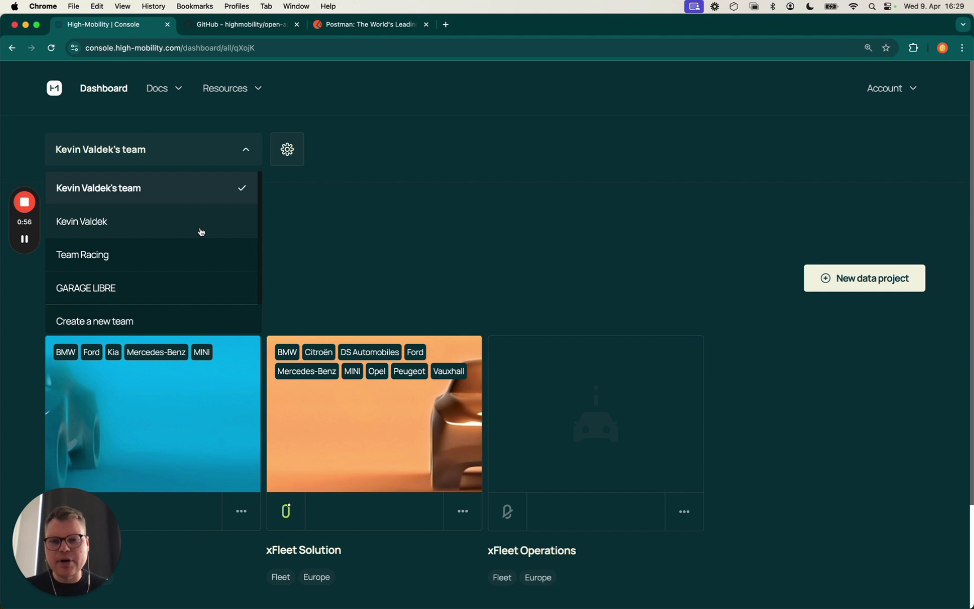
left_click(320, 215)
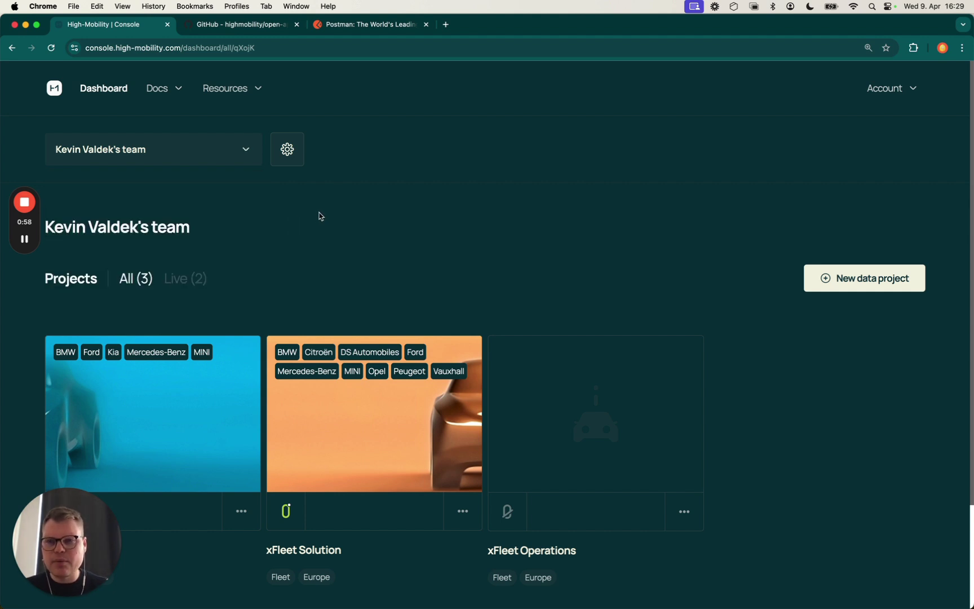
left_click(292, 159)
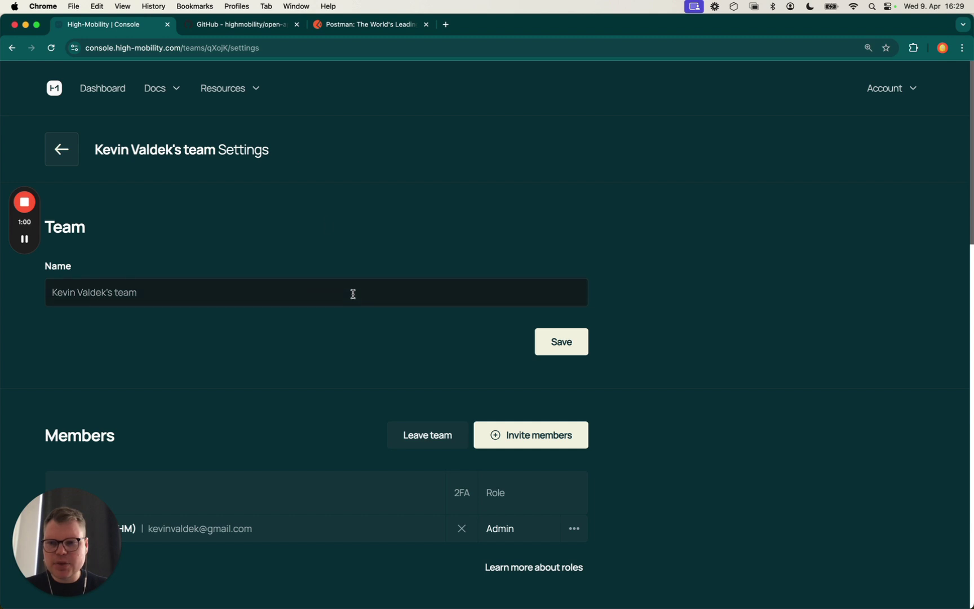
scroll(353, 294, "down", 6)
scroll(353, 297, "up", 3)
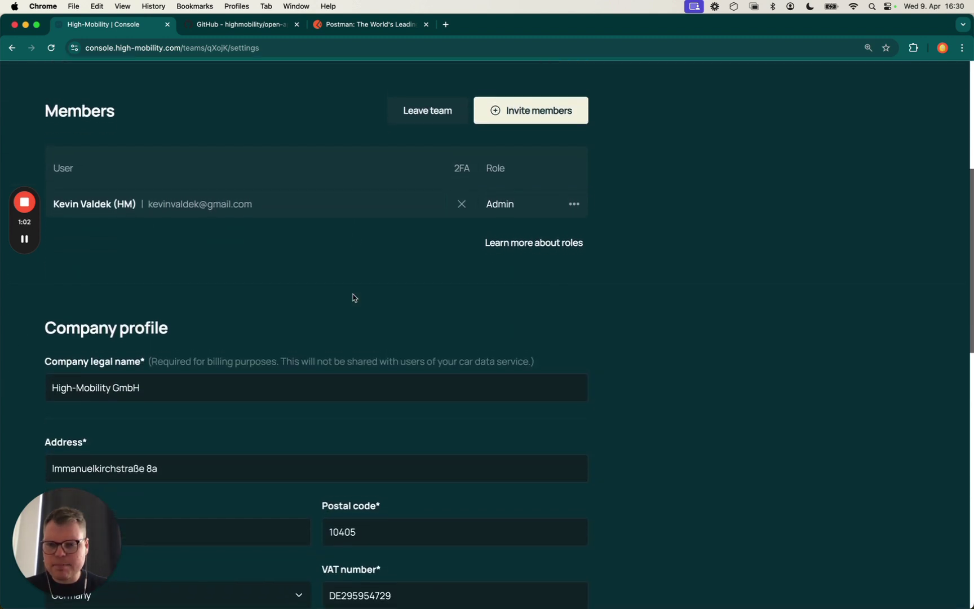
scroll(354, 297, "up", 2)
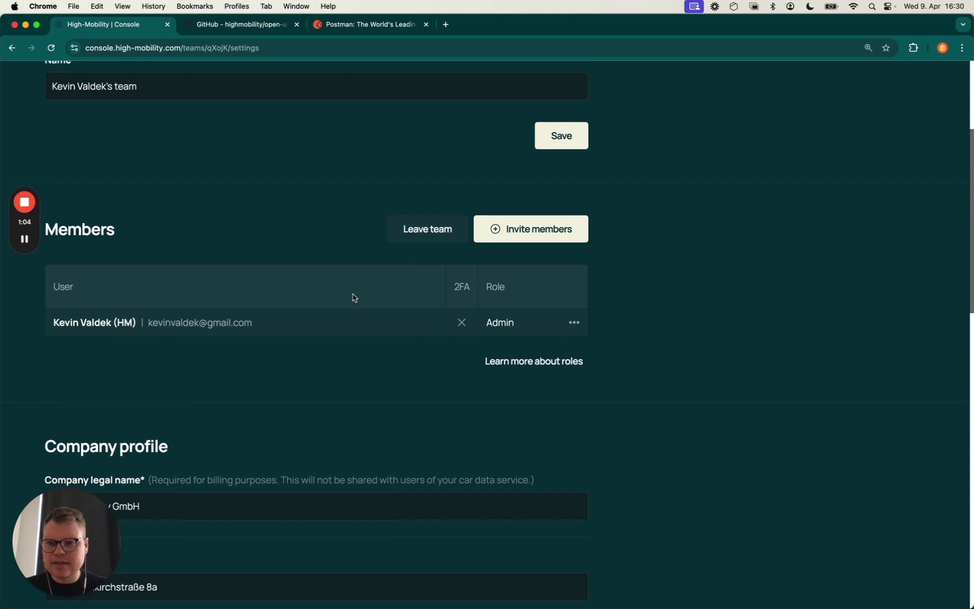
scroll(354, 298, "up", 2)
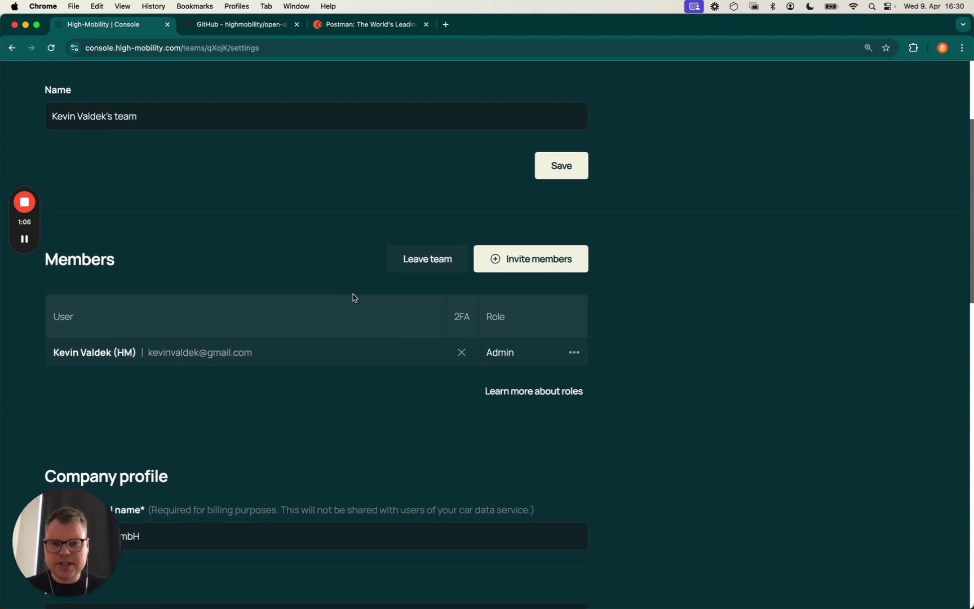
scroll(354, 297, "up", 3)
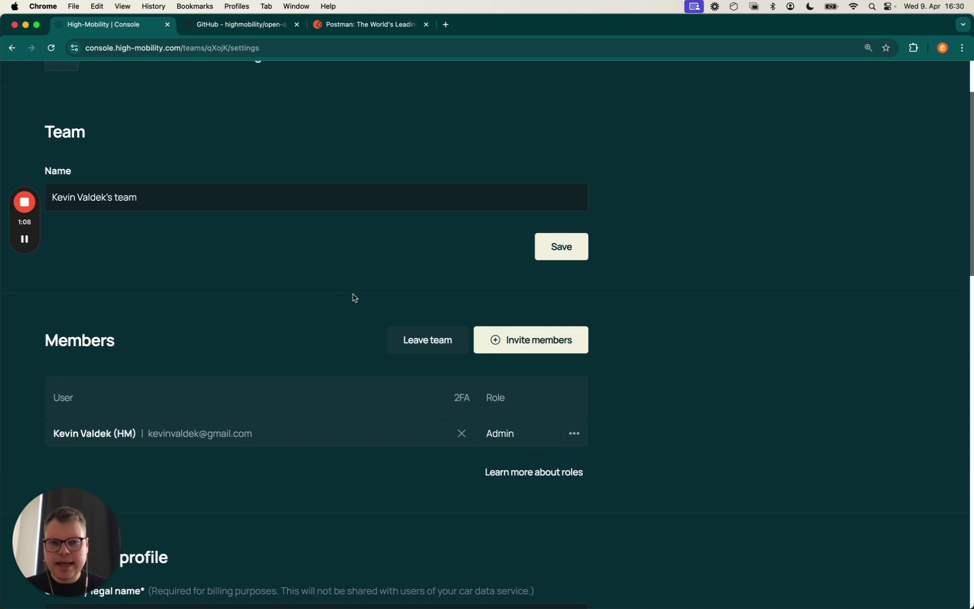
left_click(519, 482)
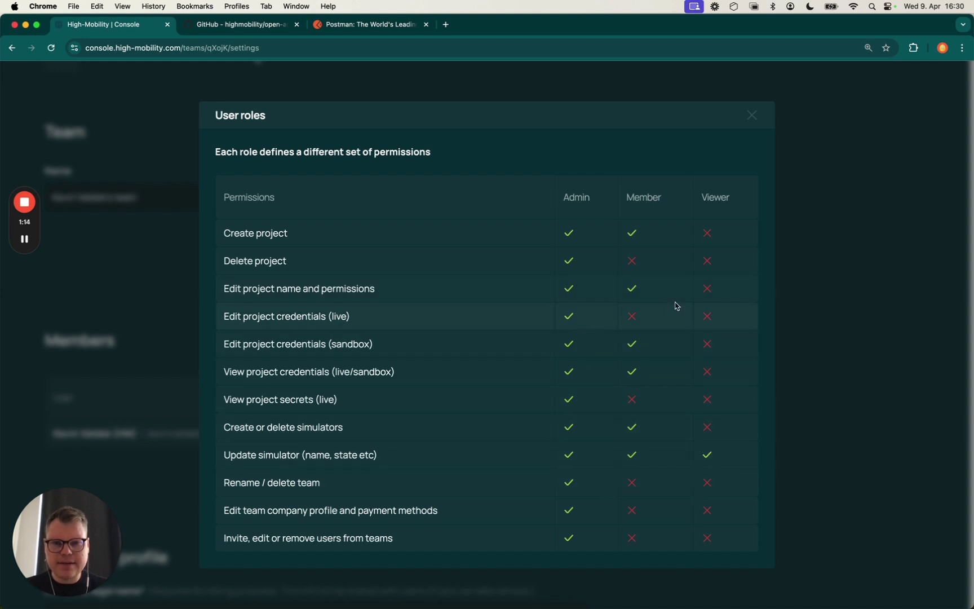
left_click(752, 115)
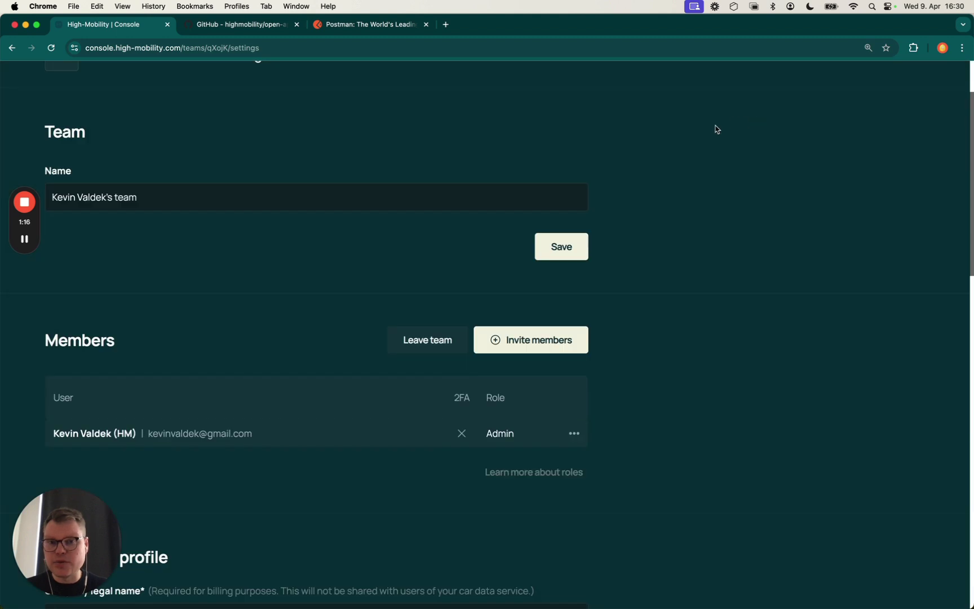
scroll(230, 157, "up", 3)
left_click(65, 155)
scroll(259, 248, "down", 1)
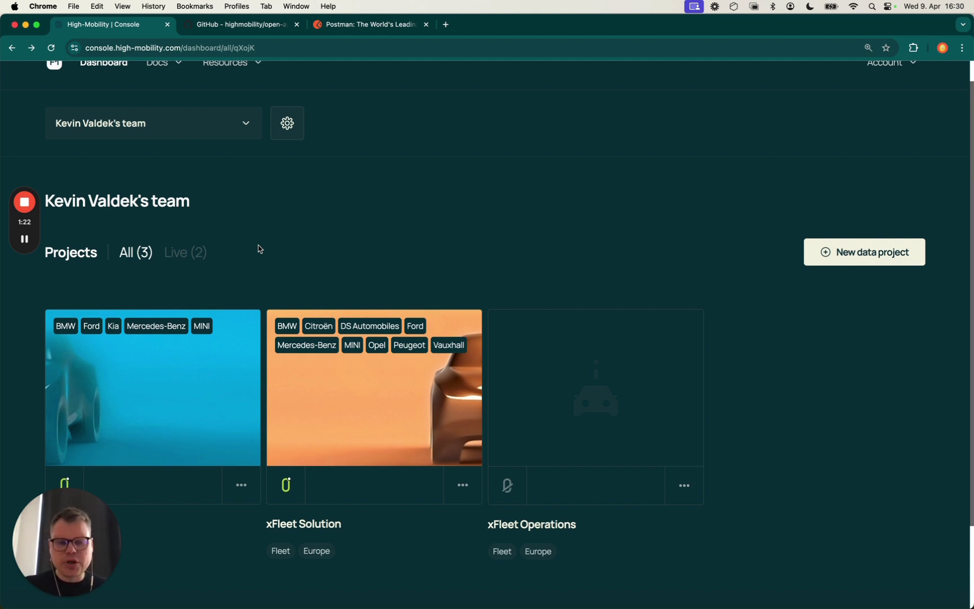
Start a new data project of type Fleet Europe and name it 'Fleet Mileage'
left_click(872, 255)
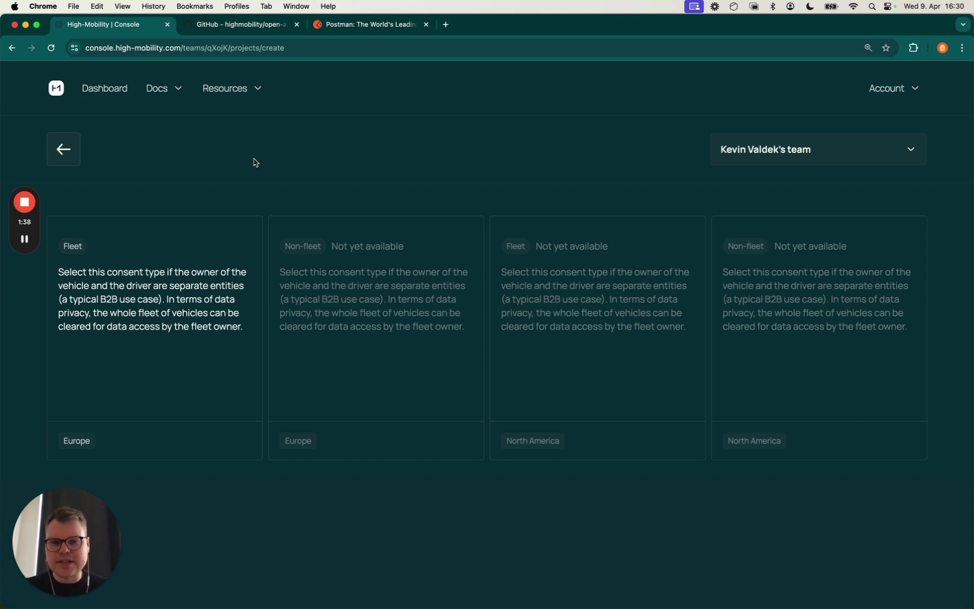
mouse_move(163, 299)
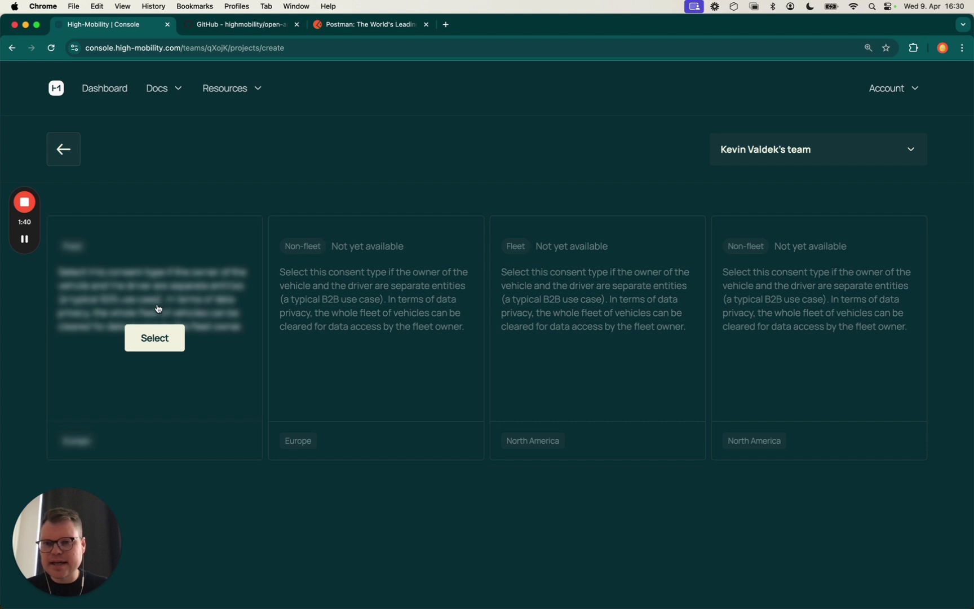
left_click(150, 342)
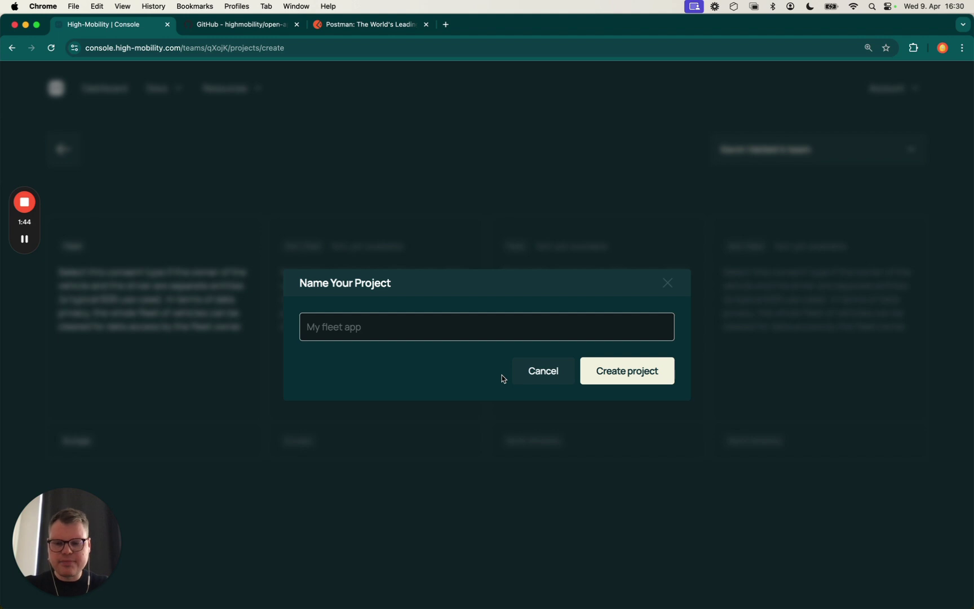
type("Fleet Mileage")
key("Return")
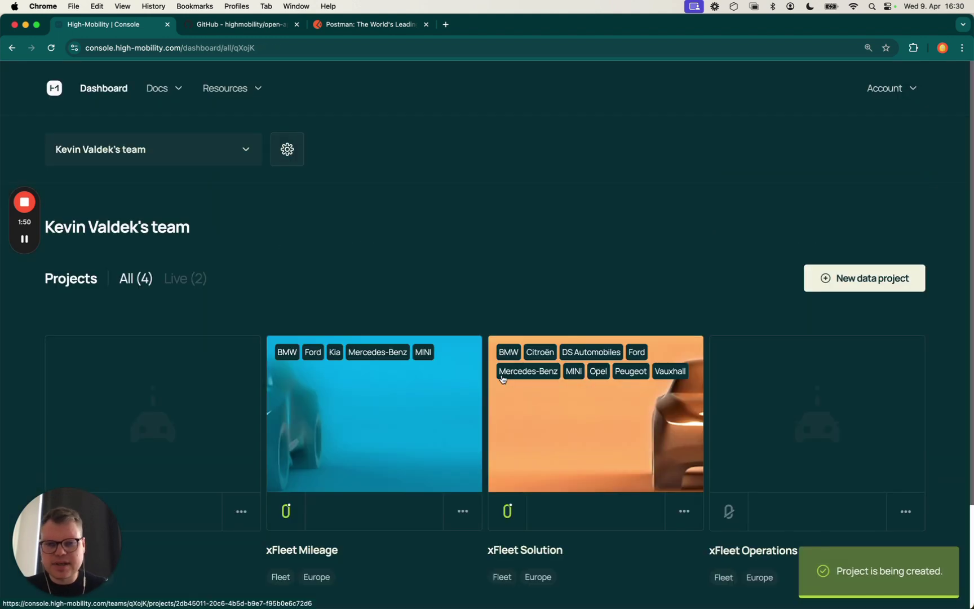
scroll(513, 292, "down", 3)
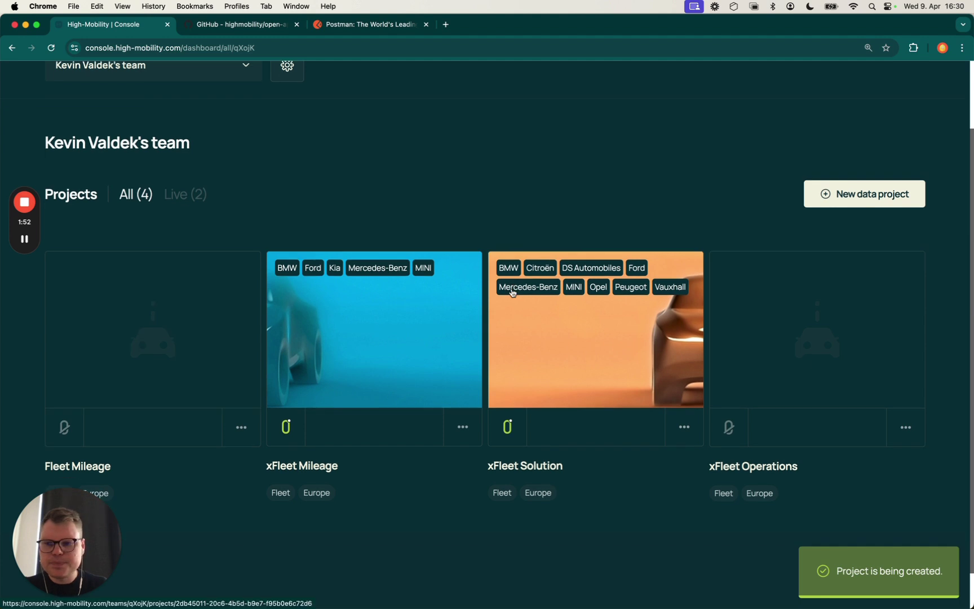
scroll(170, 301, "down", 1)
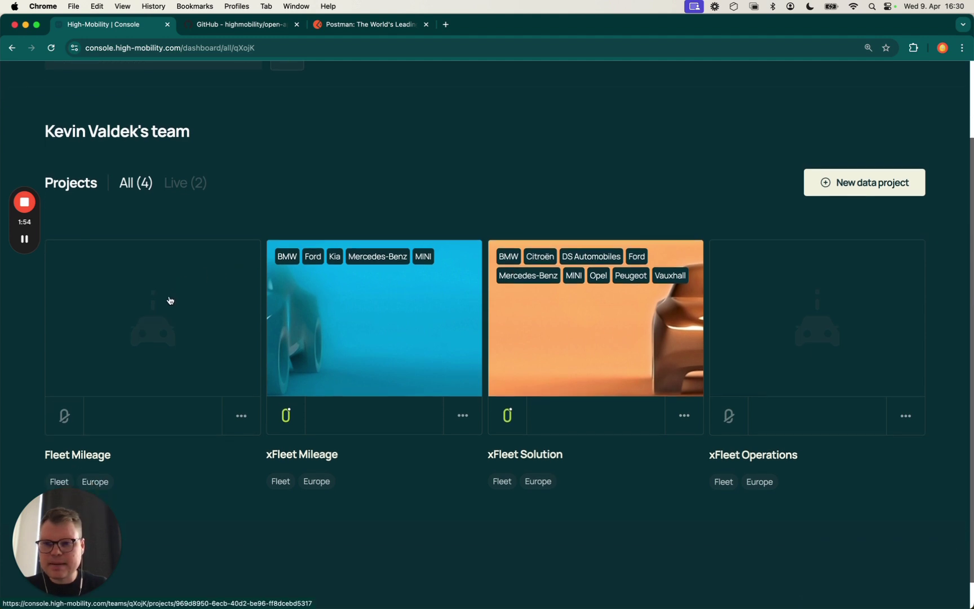
scroll(171, 301, "down", 1)
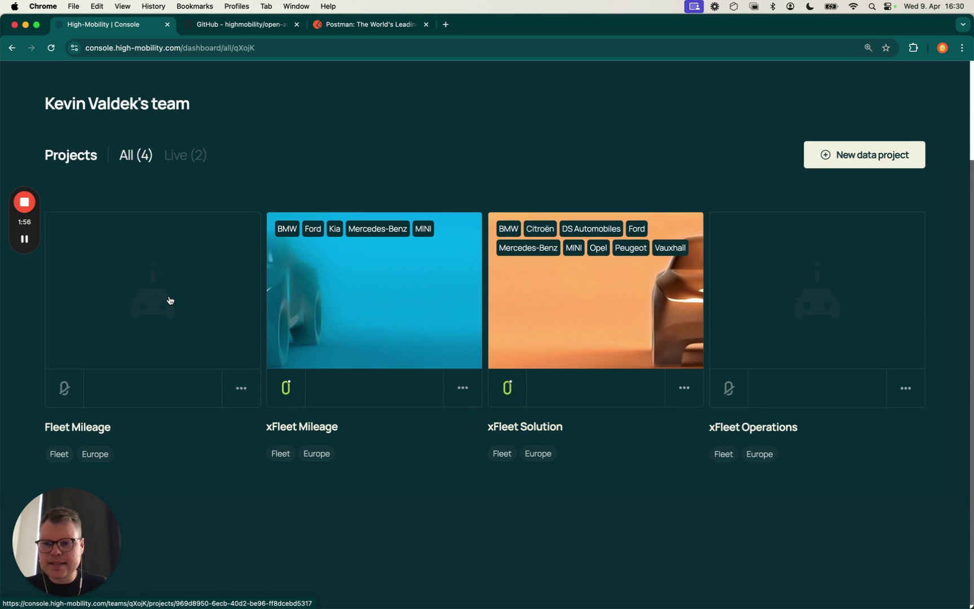
Open the Fleet Mileage project and review its project ID and Project Details panel
left_click(161, 301)
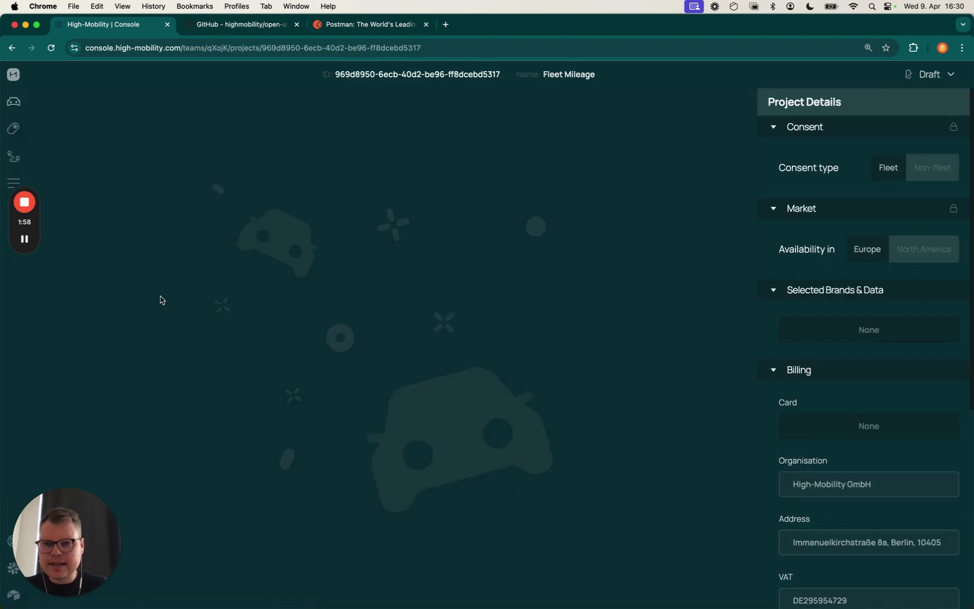
key("super+equal")
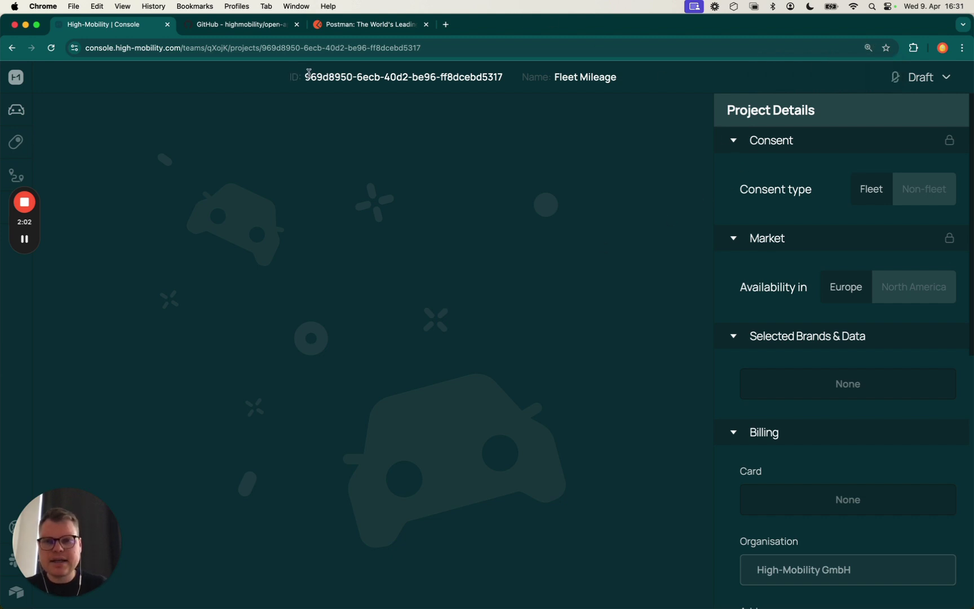
left_click_drag(304, 77, 510, 76)
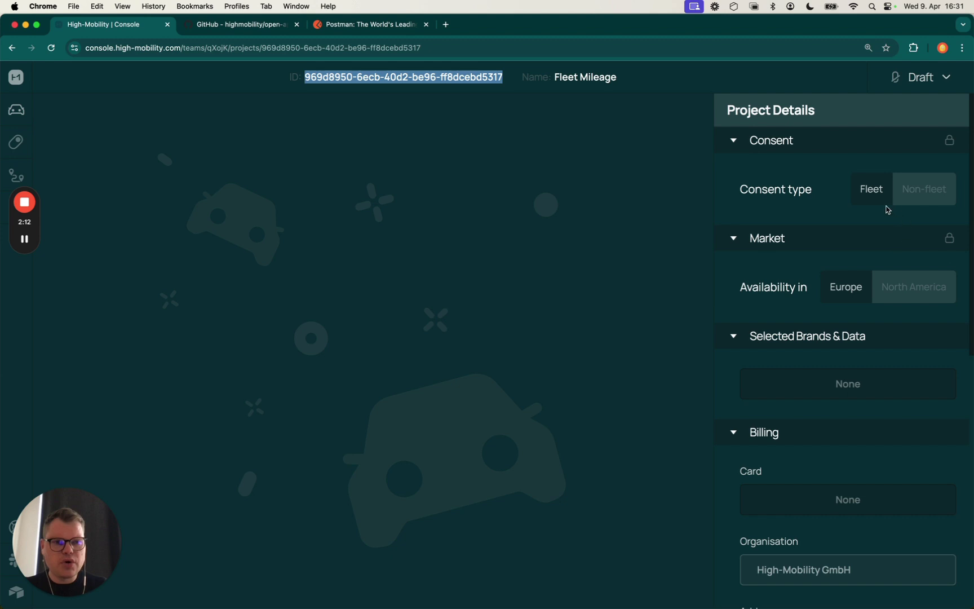
scroll(887, 210, "down", 1)
scroll(873, 193, "down", 4)
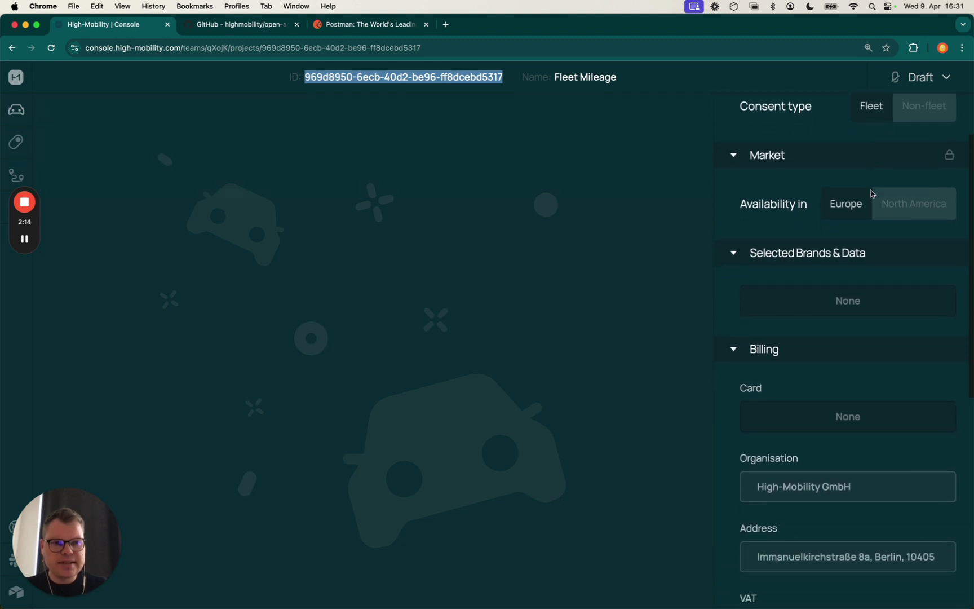
scroll(813, 192, "down", 4)
scroll(818, 294, "down", 3)
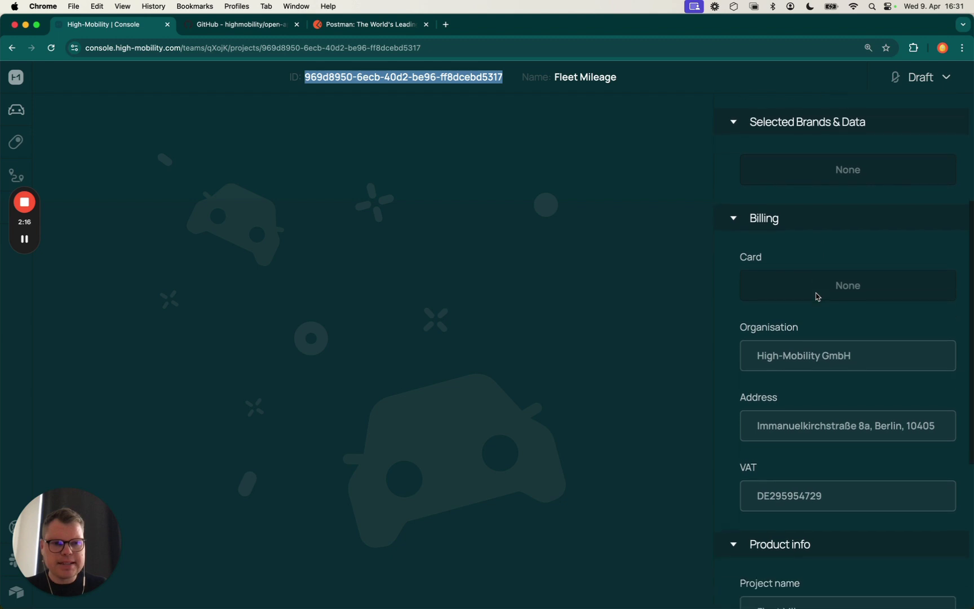
scroll(784, 283, "down", 2)
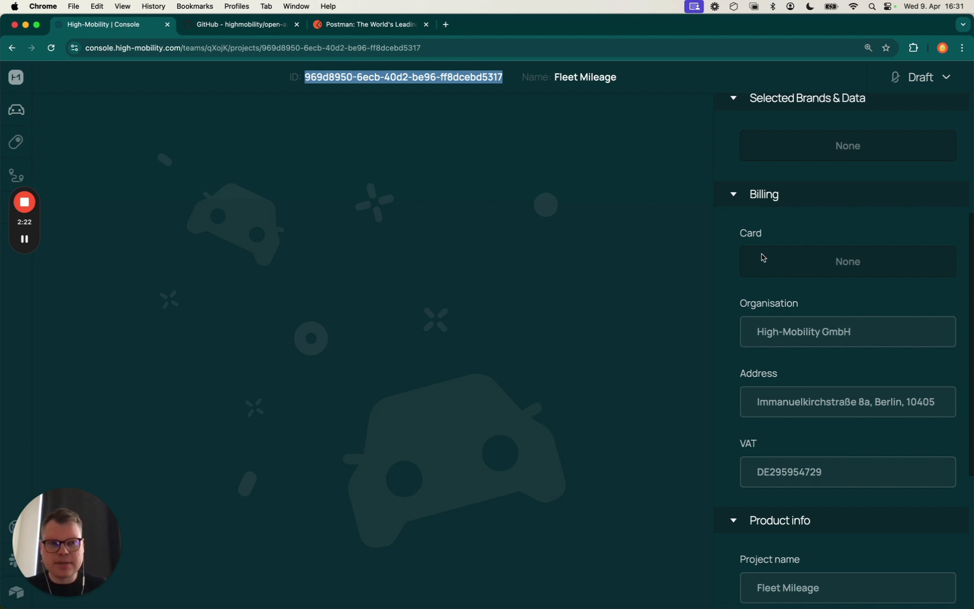
left_click(200, 142)
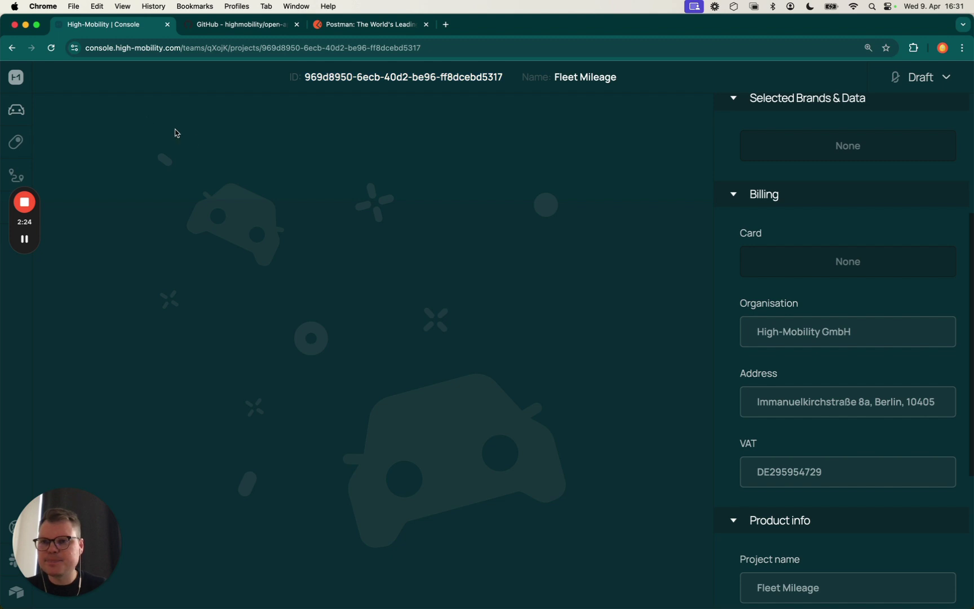
Select BMW's Mileage package with diagnostics.get.odometer from the Car Data brand list
left_click(16, 109)
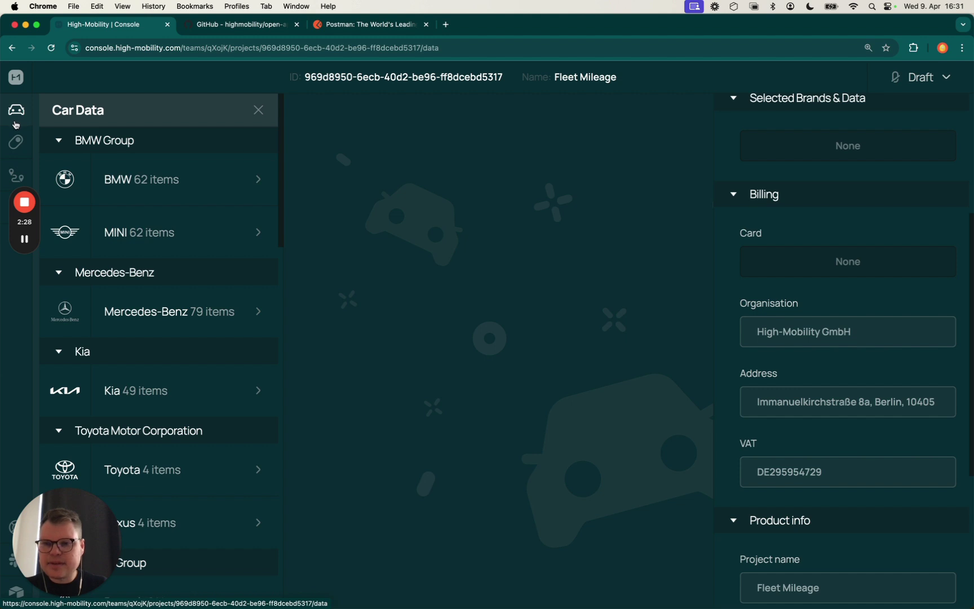
scroll(139, 242, "down", 3)
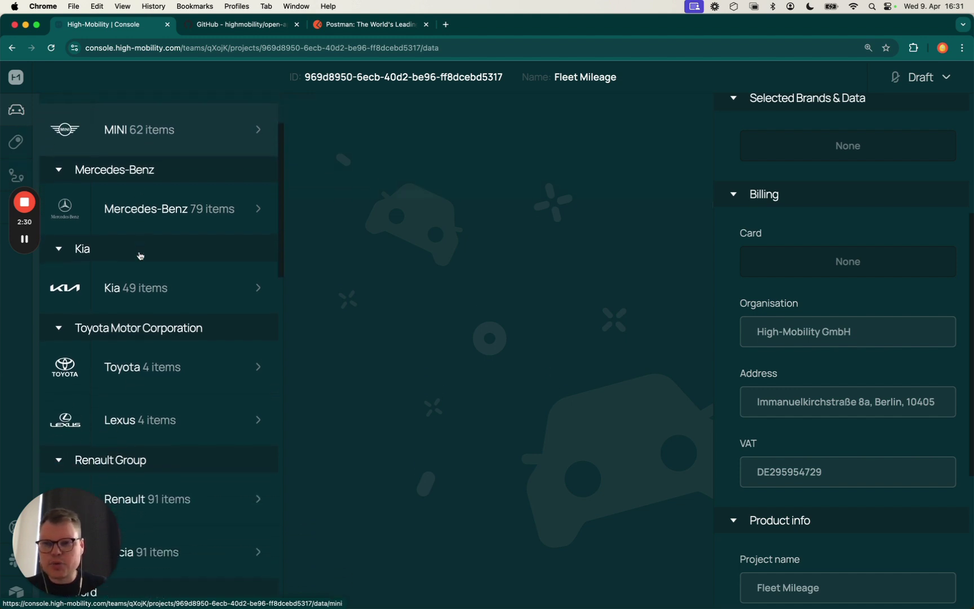
scroll(139, 257, "up", 3)
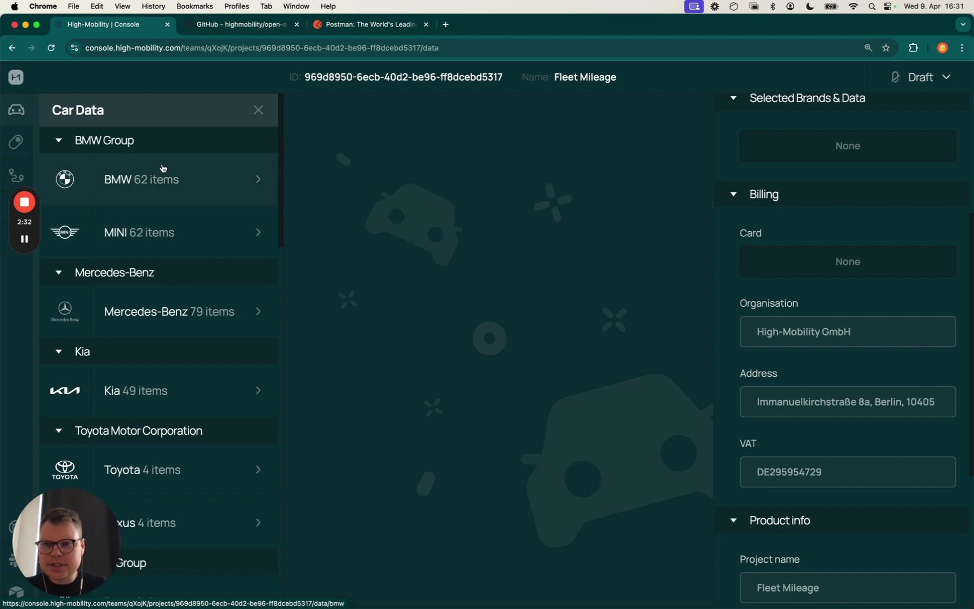
left_click(162, 168)
key("super+minus")
key("super+minus")
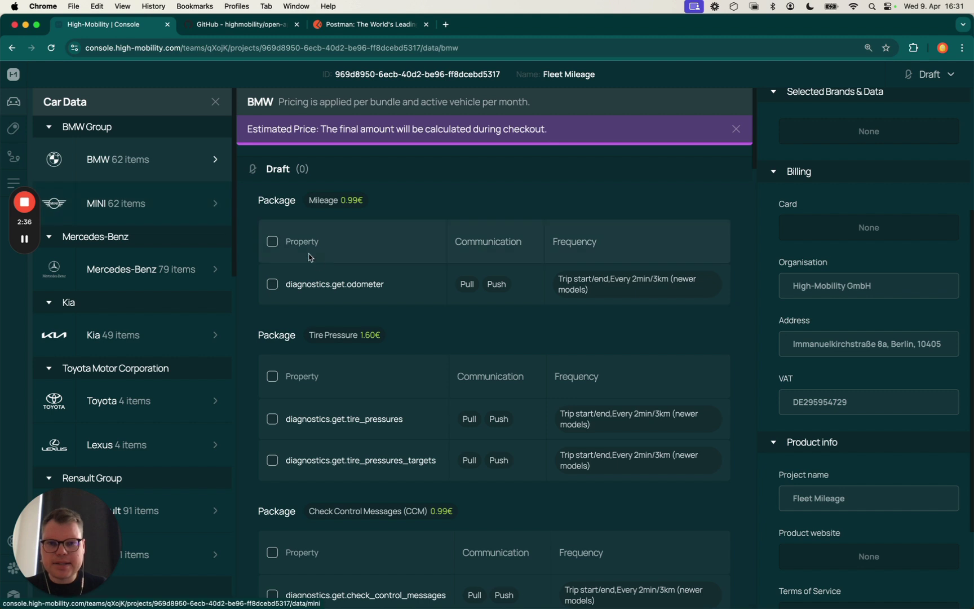
scroll(293, 277, "down", 2)
scroll(293, 277, "down", 2)
scroll(294, 279, "up", 3)
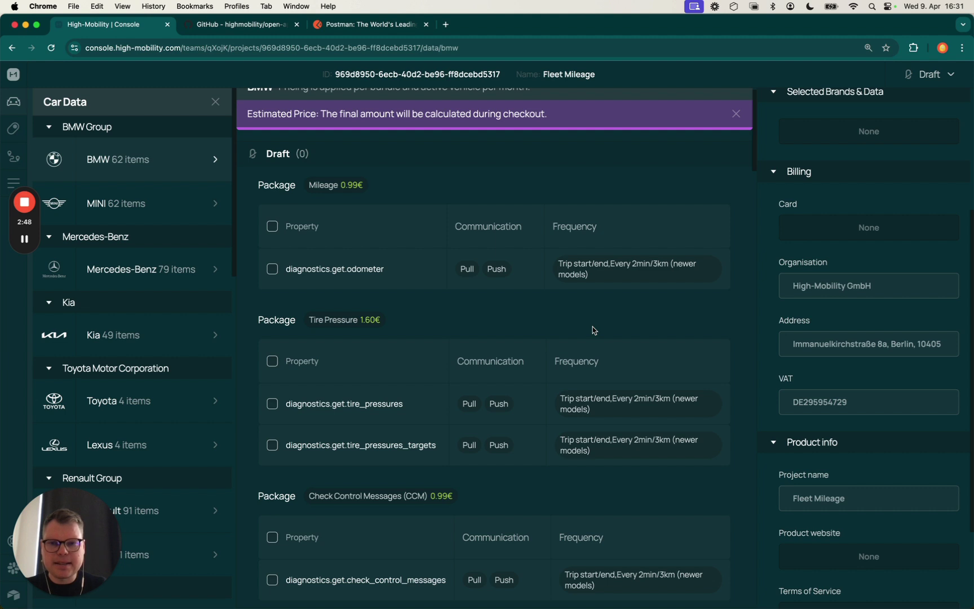
left_click(272, 227)
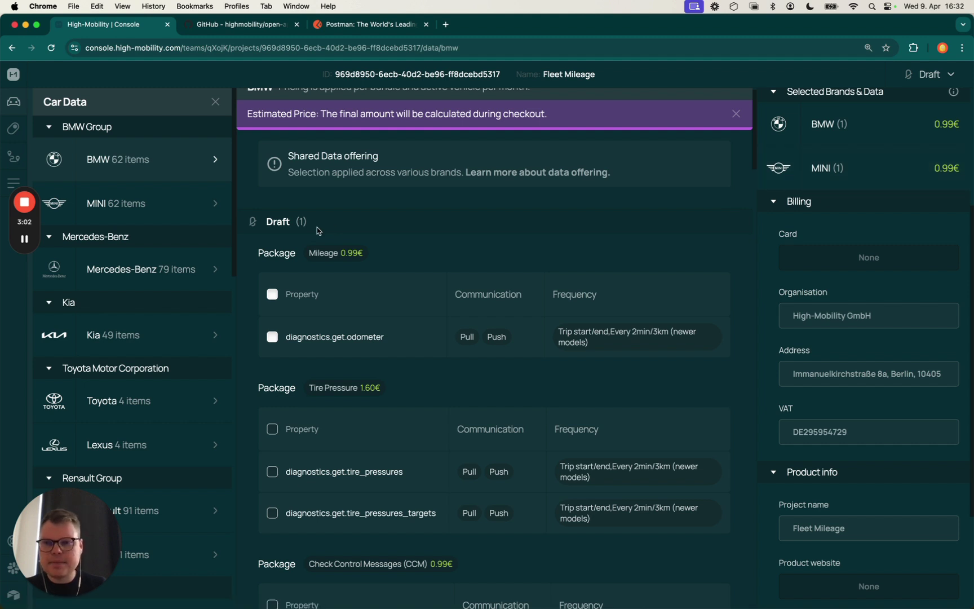
Select the Mileage packages for Mercedes-Benz and Kia
left_click(165, 266)
left_click(274, 227)
scroll(159, 316, "down", 1)
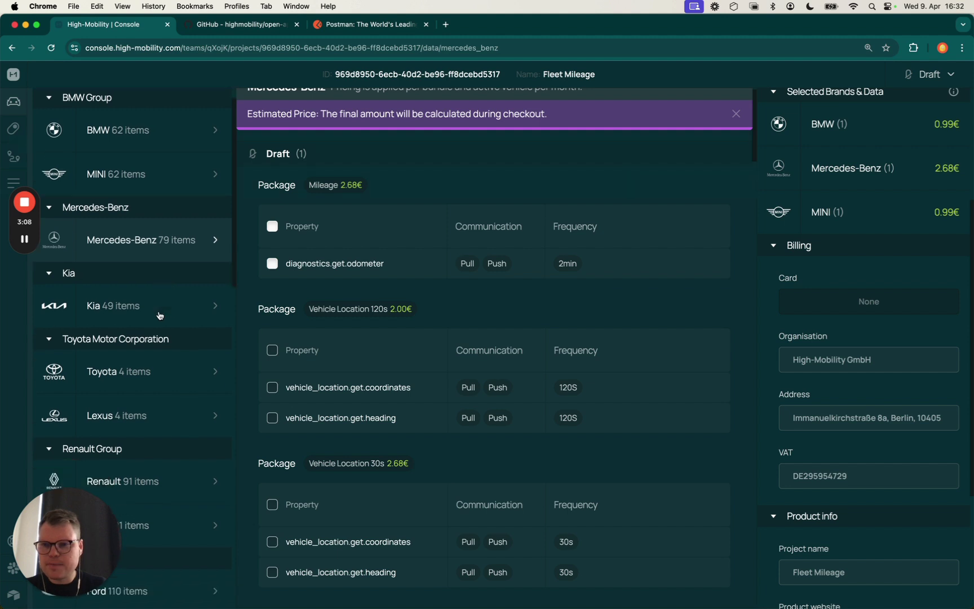
left_click(160, 313)
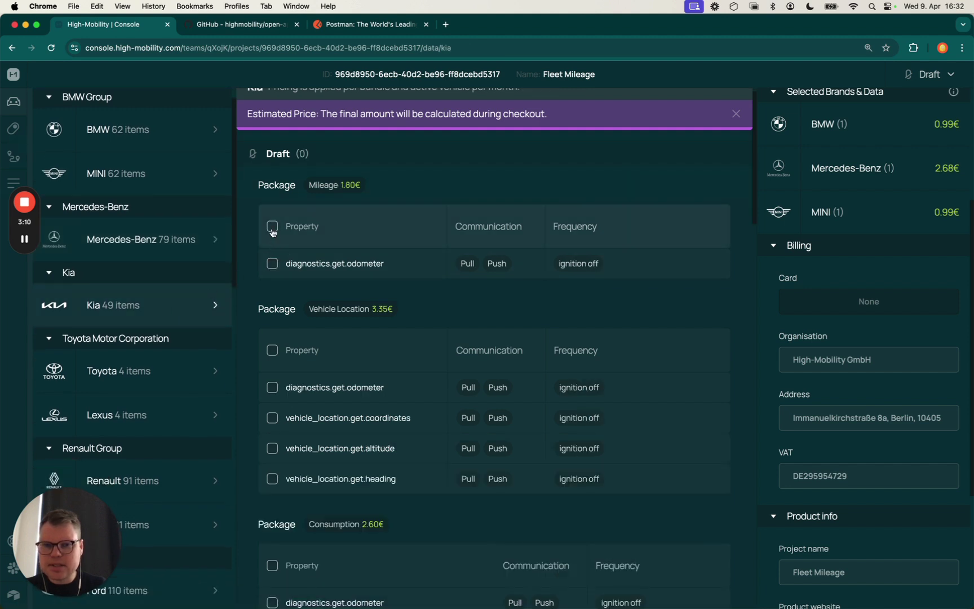
left_click(272, 227)
scroll(129, 389, "down", 5)
Browse Ford's packages, noting odometer in Mileage & Position and Vehicle Location
left_click(127, 389)
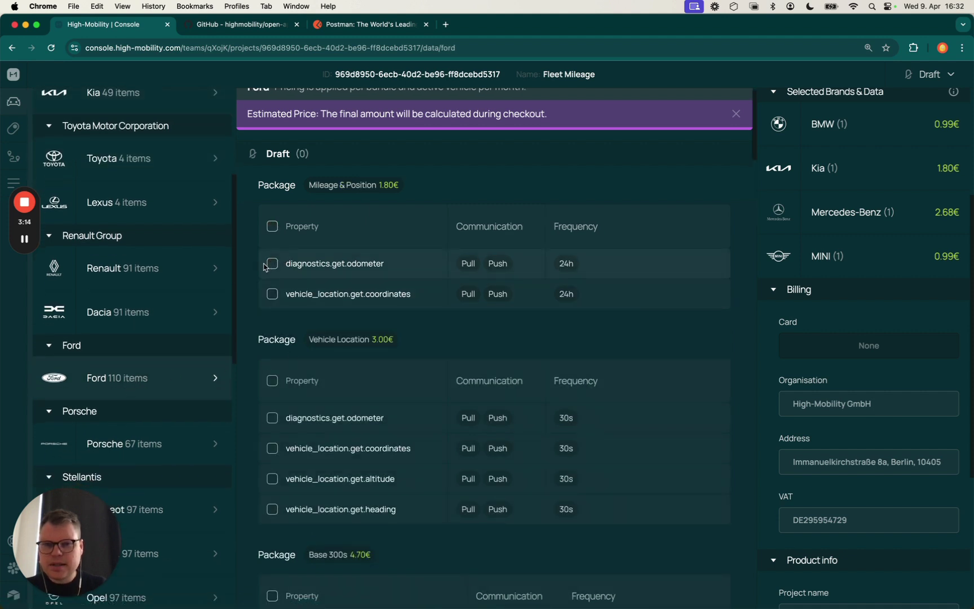
double_click(365, 263)
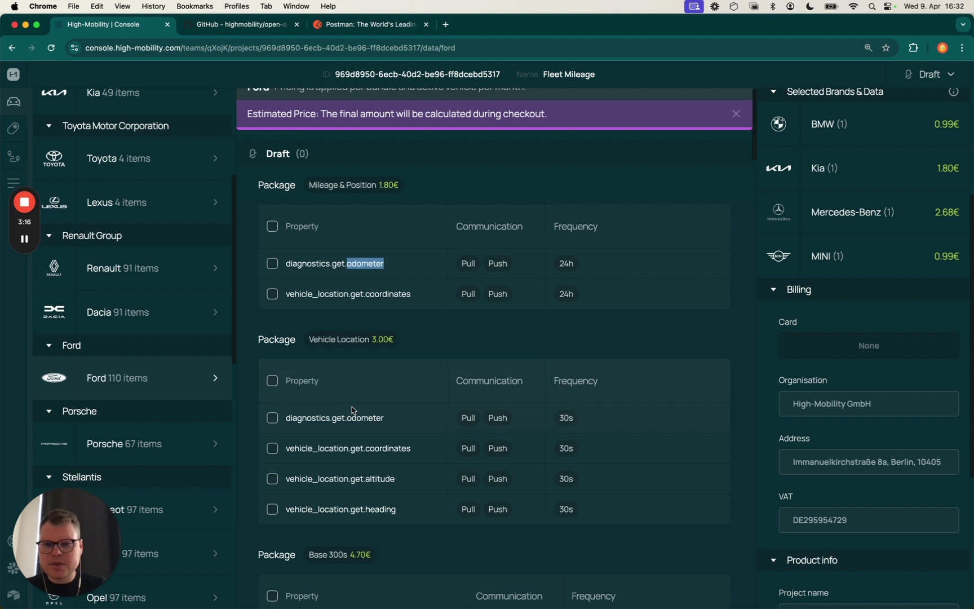
double_click(361, 418)
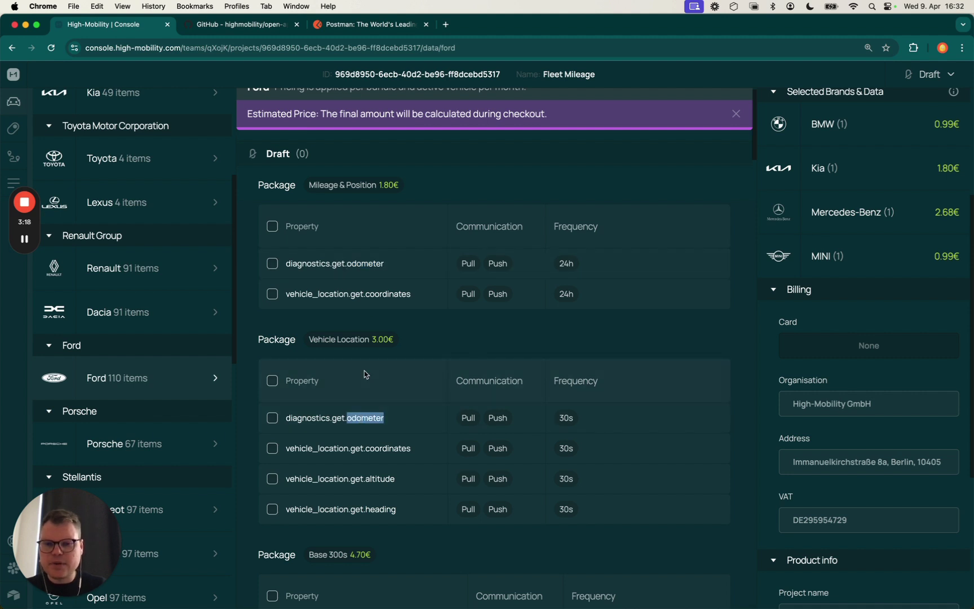
scroll(365, 372, "down", 2)
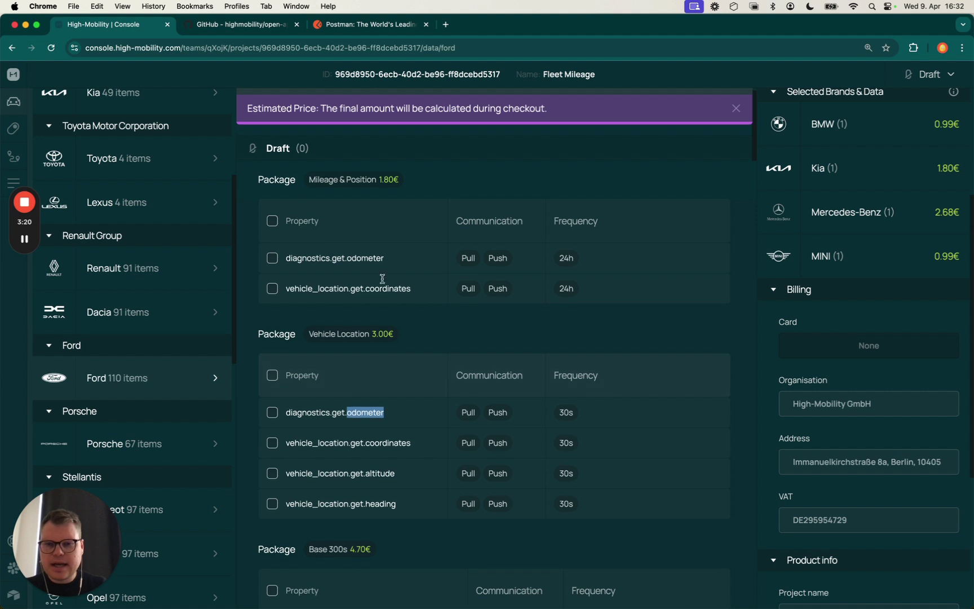
left_click(377, 277)
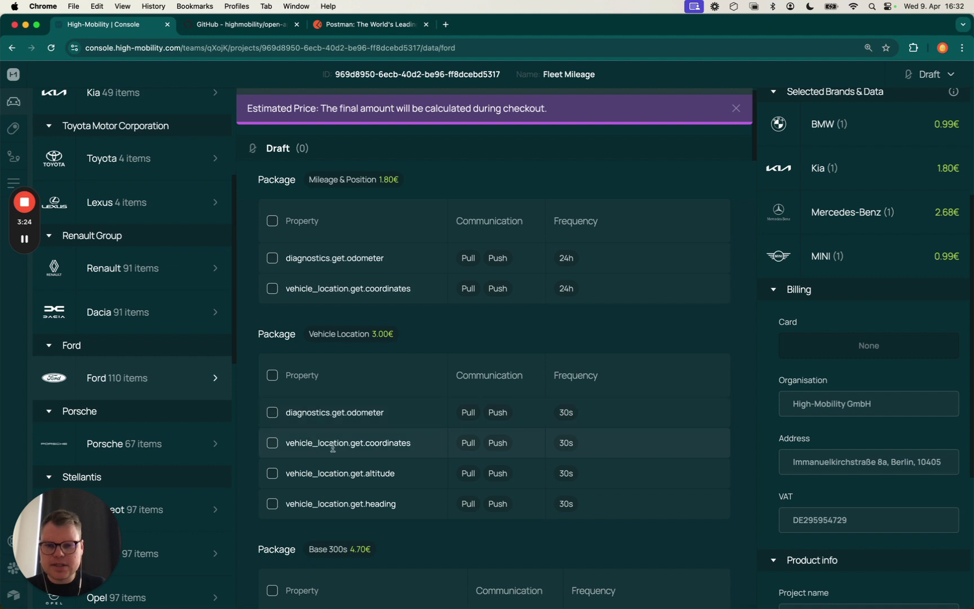
scroll(465, 461, "down", 9)
scroll(466, 461, "down", 10)
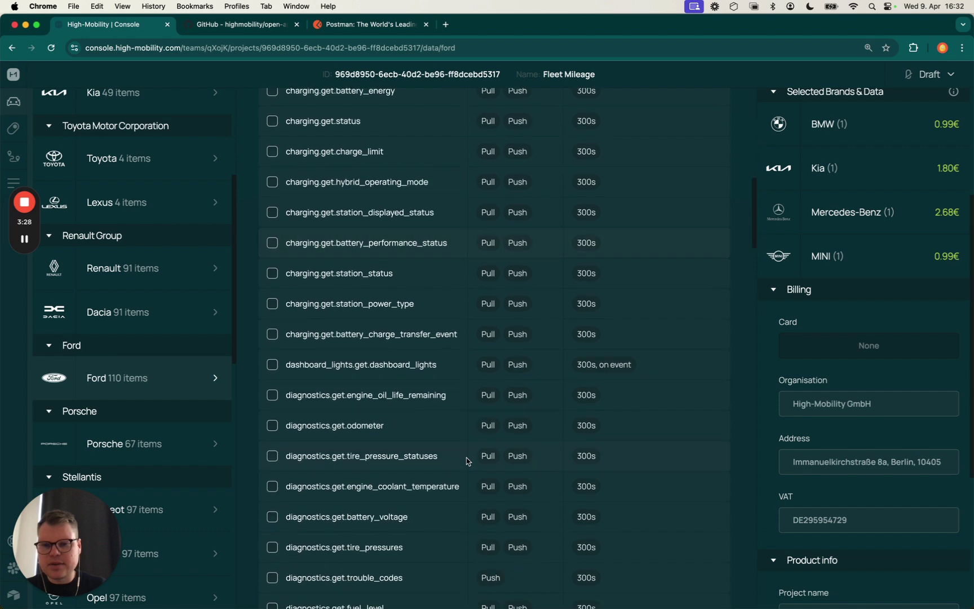
scroll(466, 461, "up", 3)
scroll(467, 462, "up", 8)
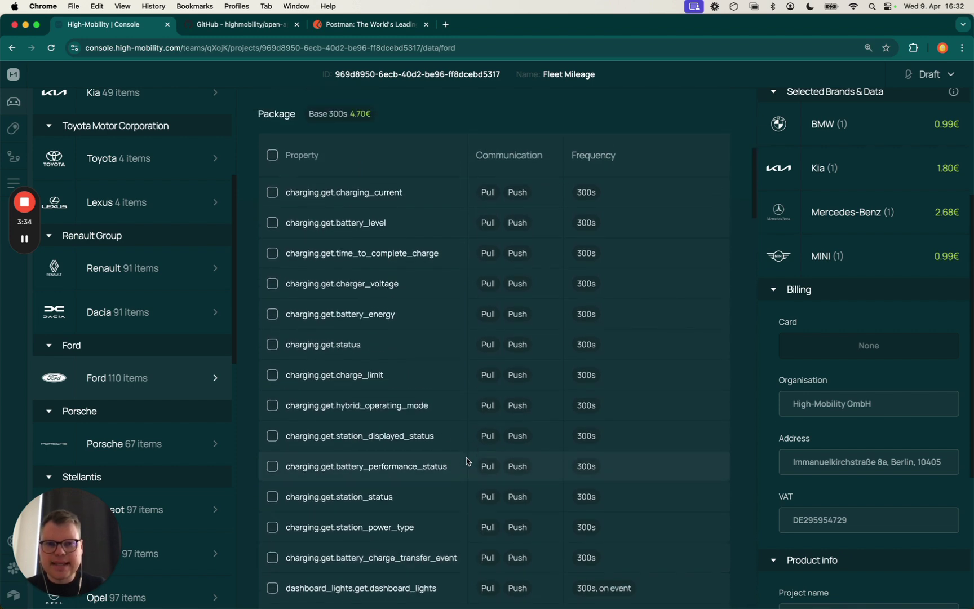
scroll(586, 389, "down", 15)
scroll(595, 388, "down", 12)
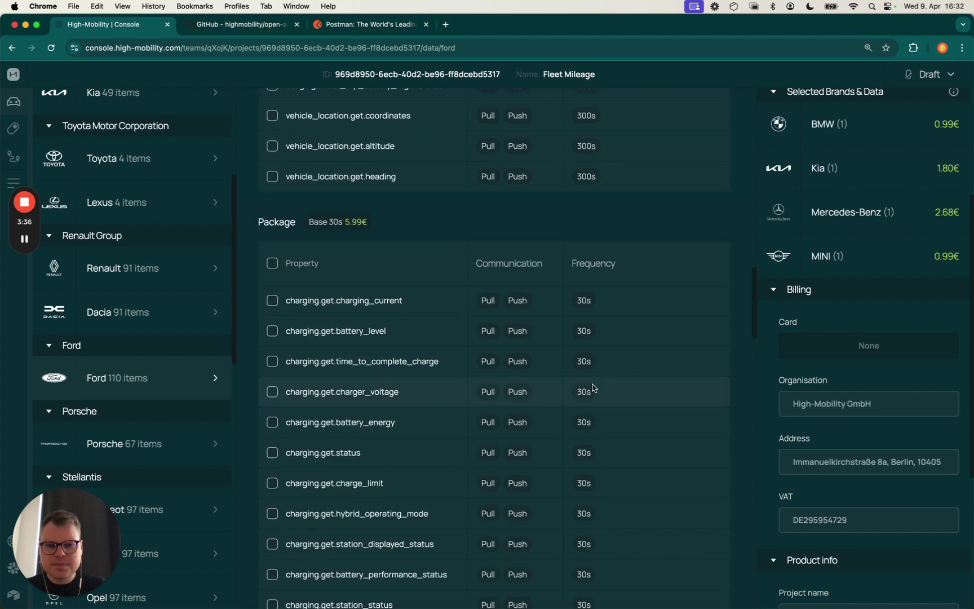
scroll(614, 394, "down", 2)
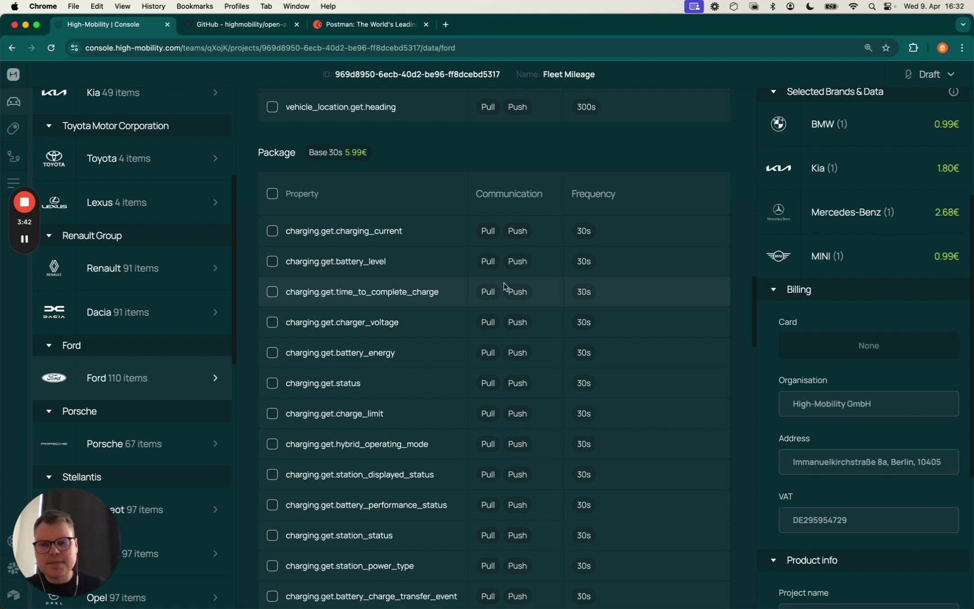
scroll(147, 363, "down", 4)
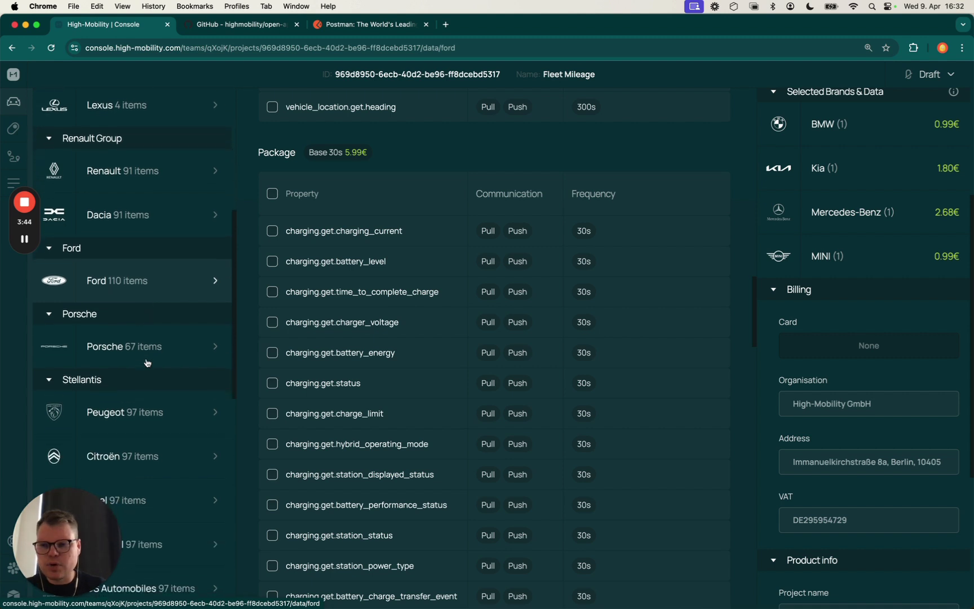
scroll(147, 363, "up", 12)
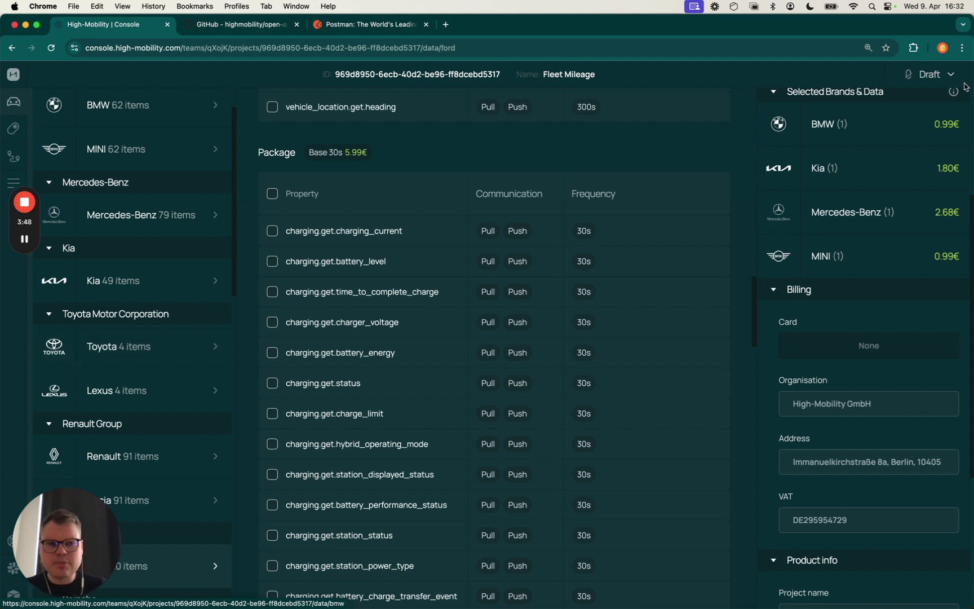
scroll(851, 169, "up", 5)
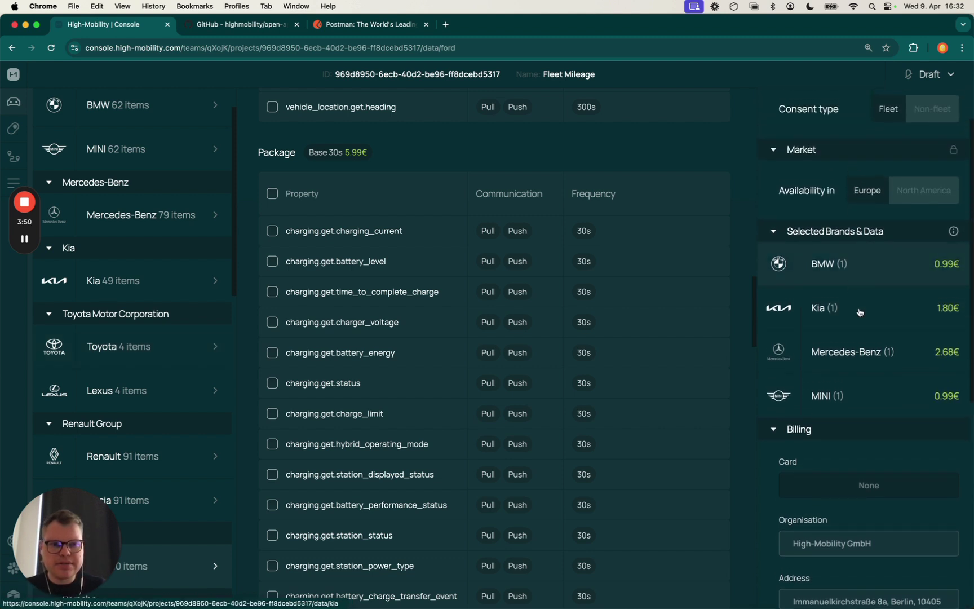
scroll(194, 376, "down", 10)
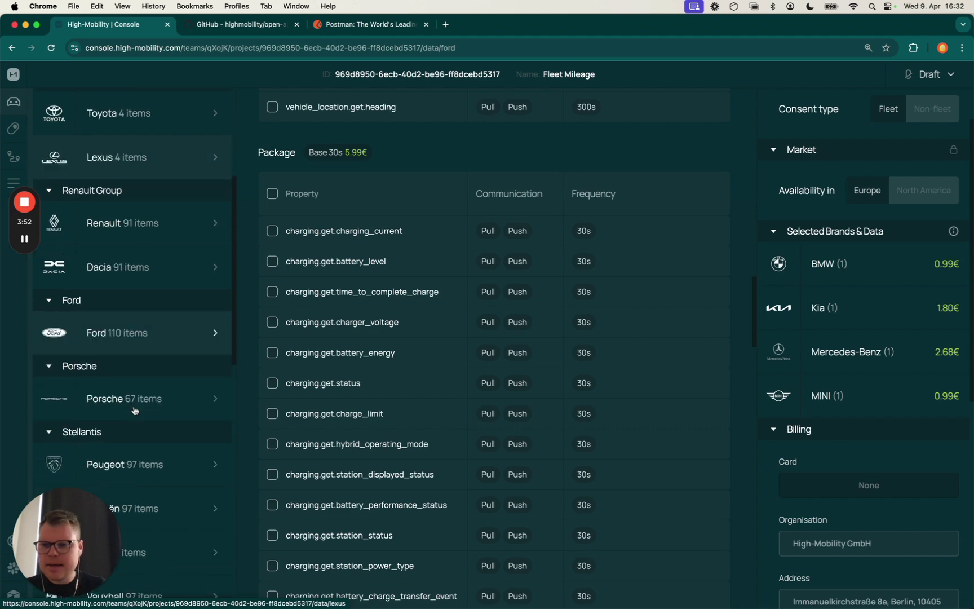
scroll(162, 151, "up", 1)
Select Peugeot's Mileage package, then go to the sandbox API certificates
left_click(168, 131)
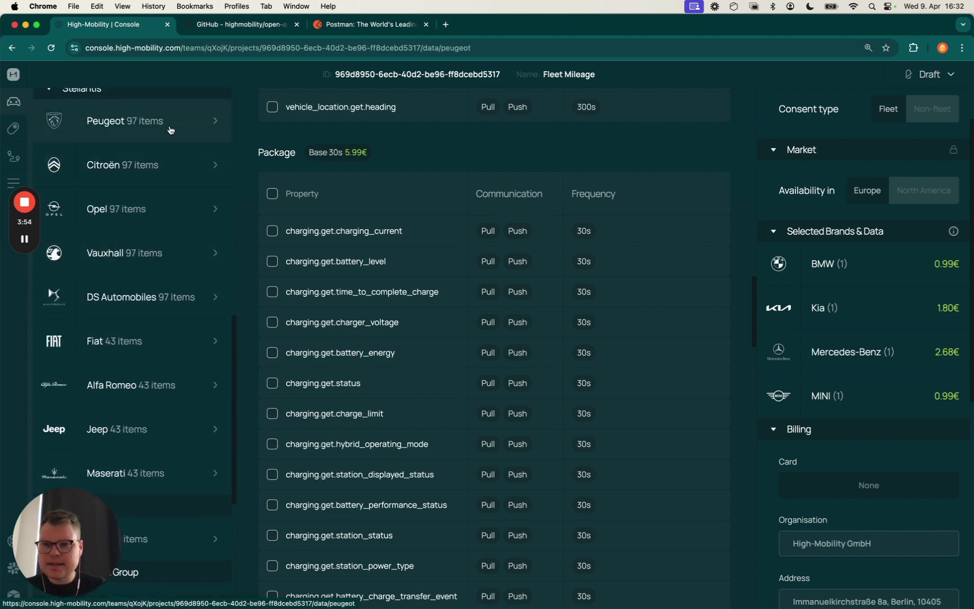
scroll(290, 192, "up", 10)
scroll(290, 184, "up", 10)
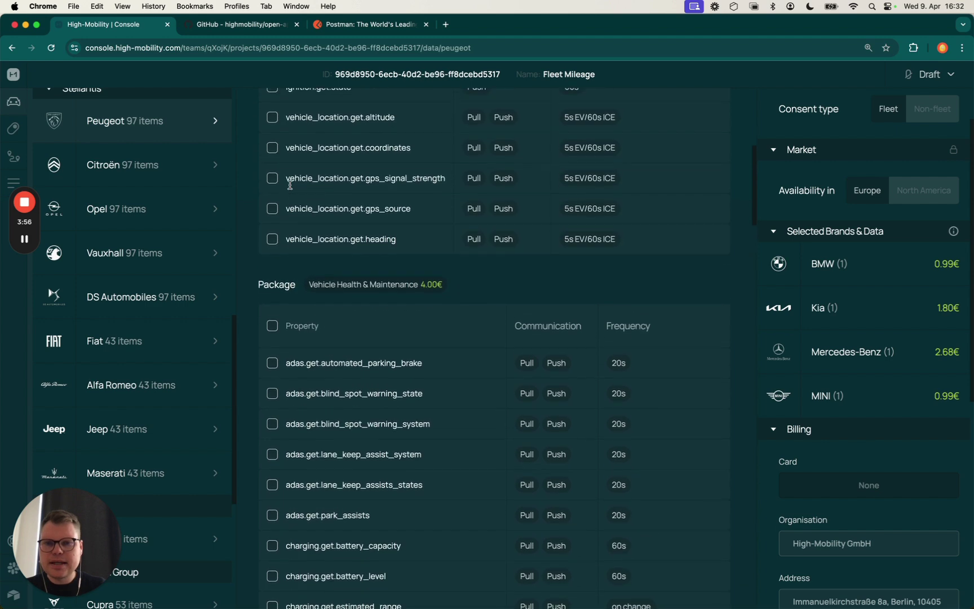
left_click(271, 241)
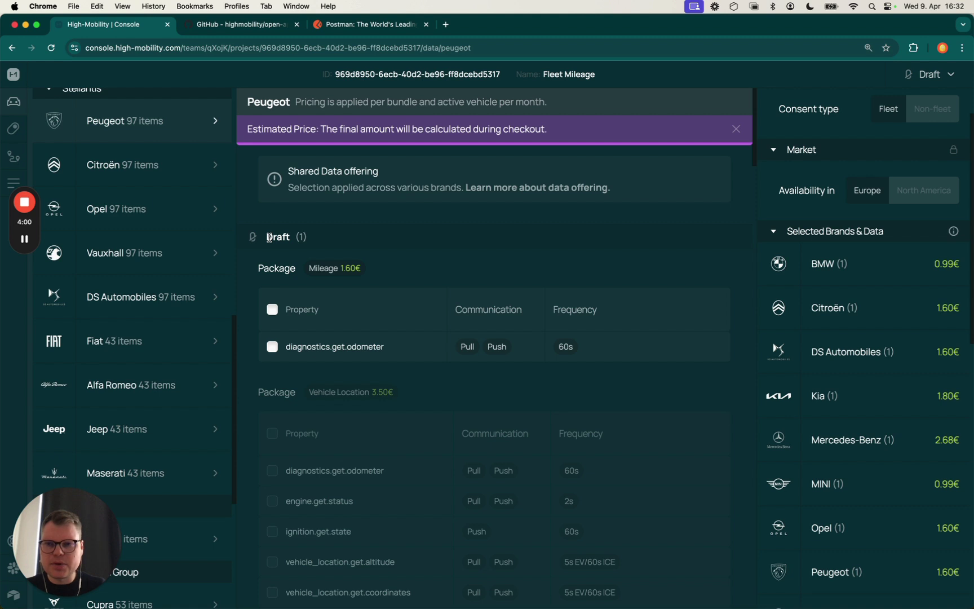
left_click(15, 129)
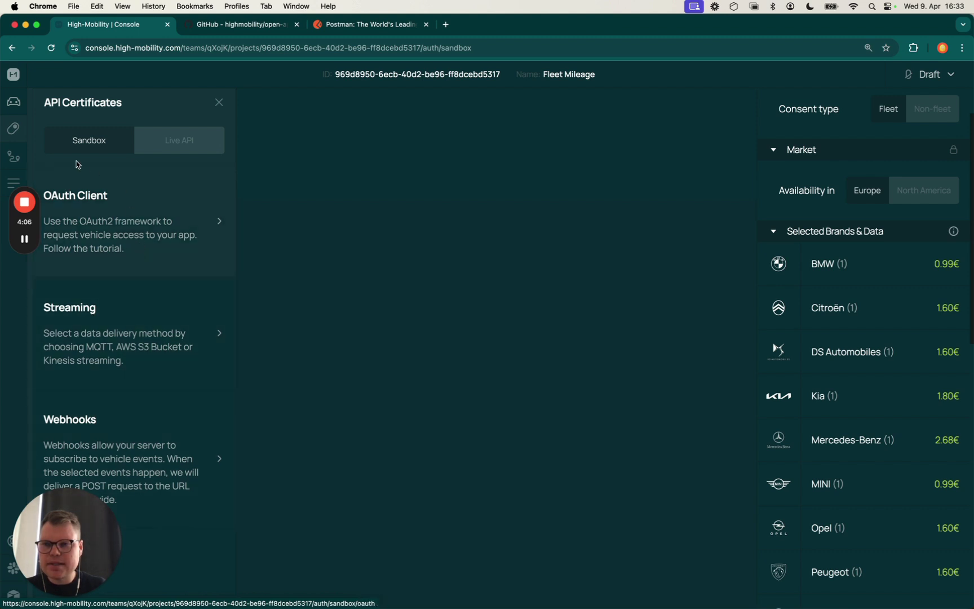
left_click(16, 156)
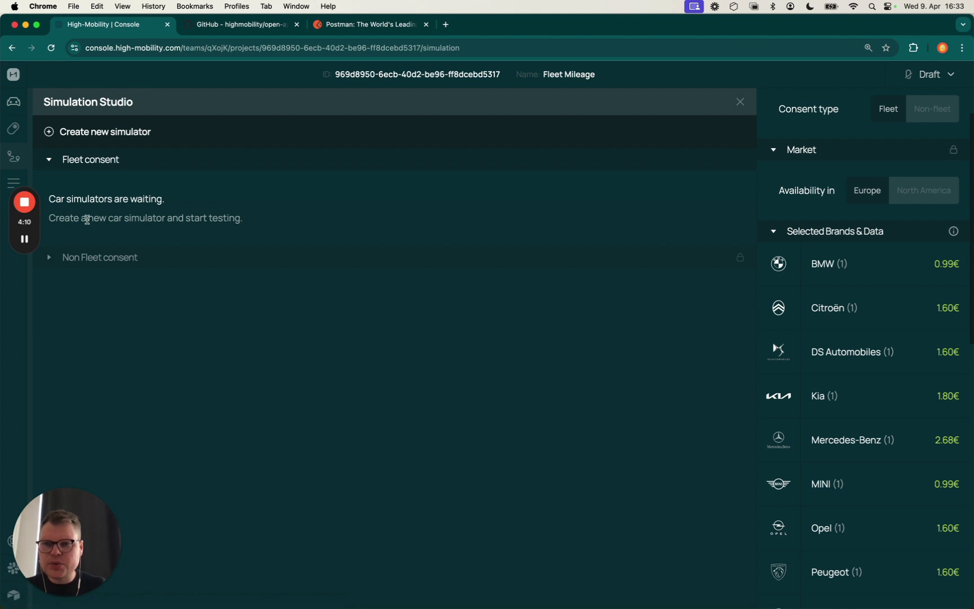
left_click(6, 181)
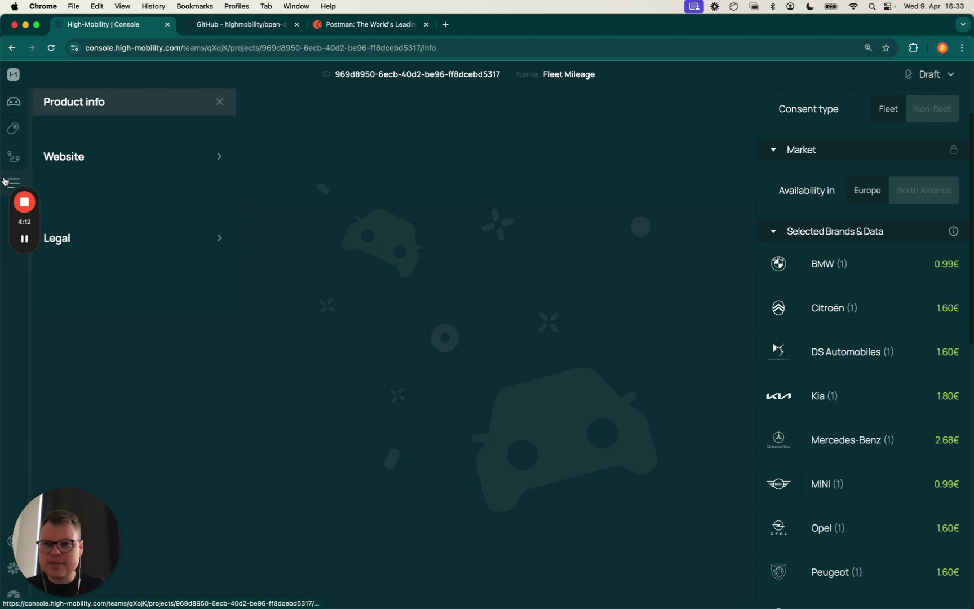
left_click(148, 155)
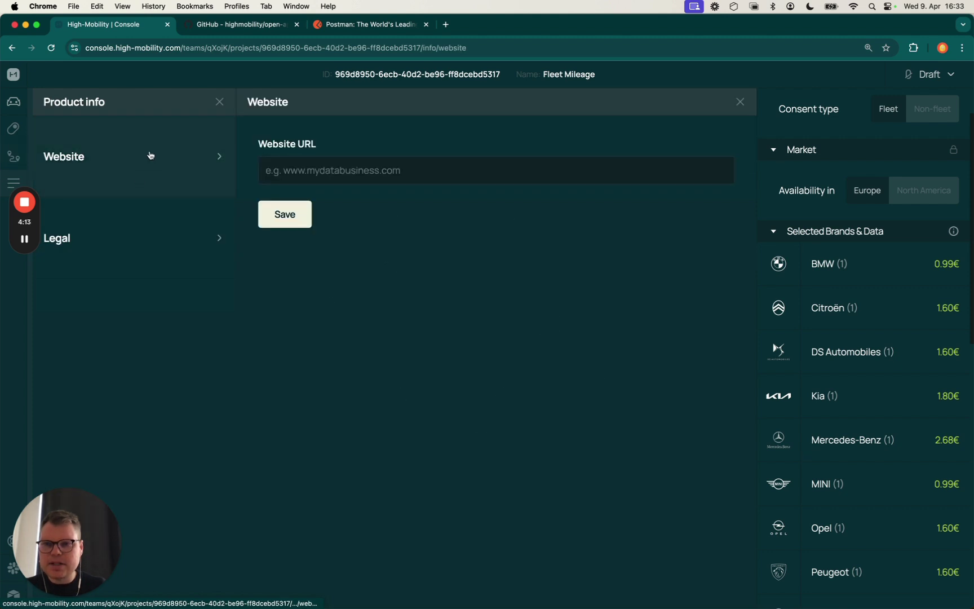
left_click(314, 173)
left_click(331, 199)
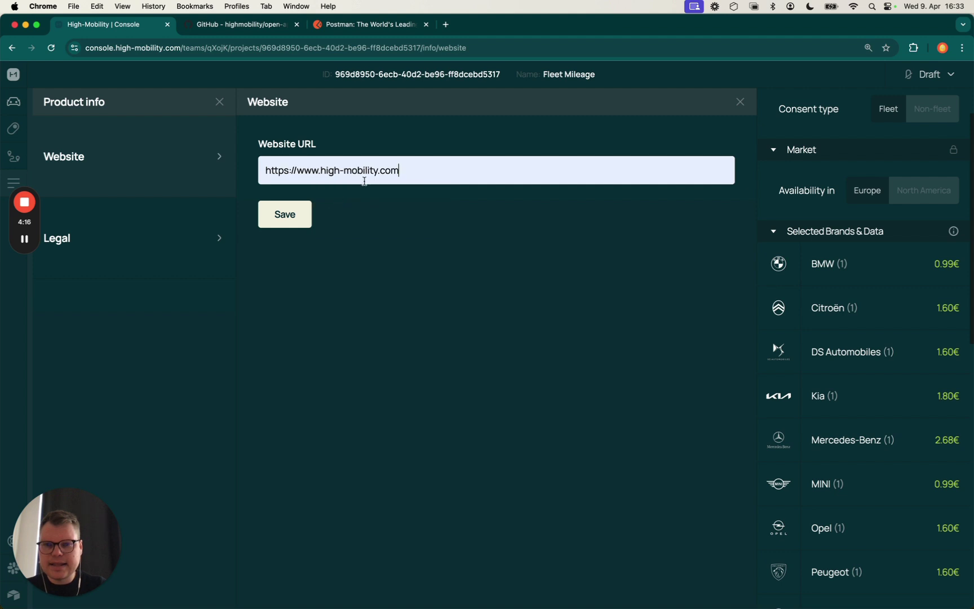
triple_click(372, 170)
key("super+c")
left_click(381, 236)
left_click(299, 224)
left_click(134, 225)
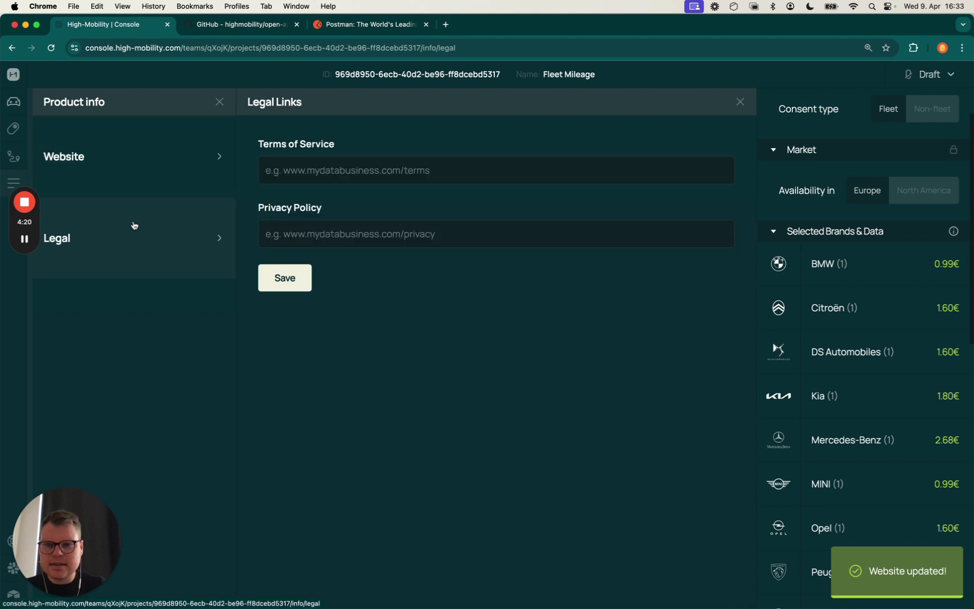
left_click(345, 178)
key("super+v")
left_click(327, 229)
key("super+v")
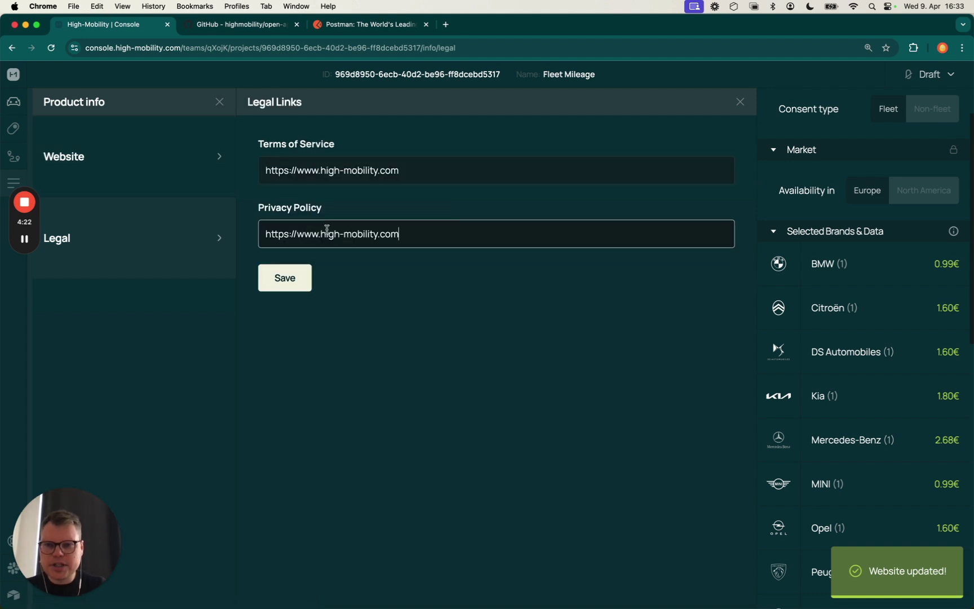
left_click(285, 278)
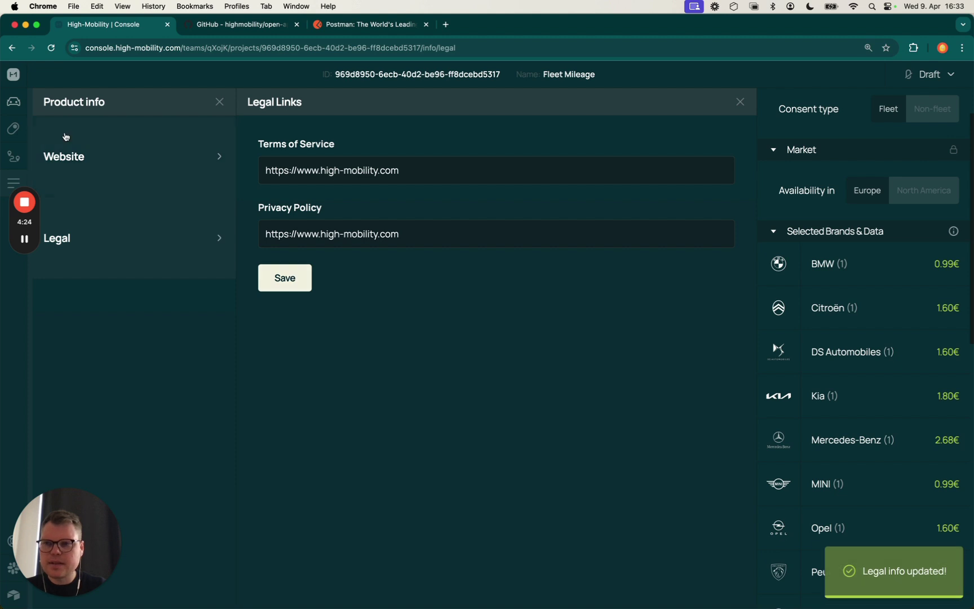
left_click(14, 103)
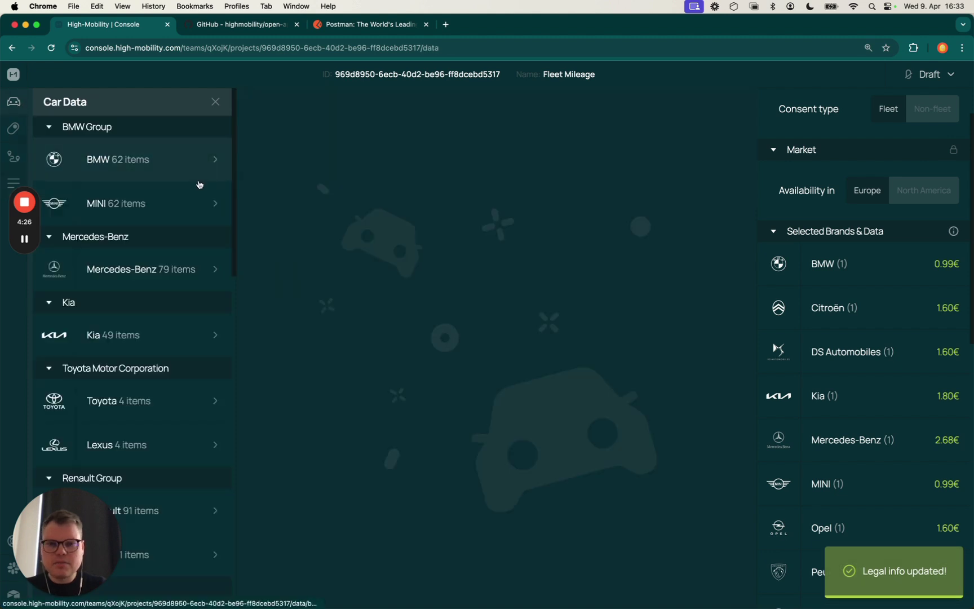
Open BMW's data packages and display the Draft project's GO LIVE! steps panel
left_click(170, 162)
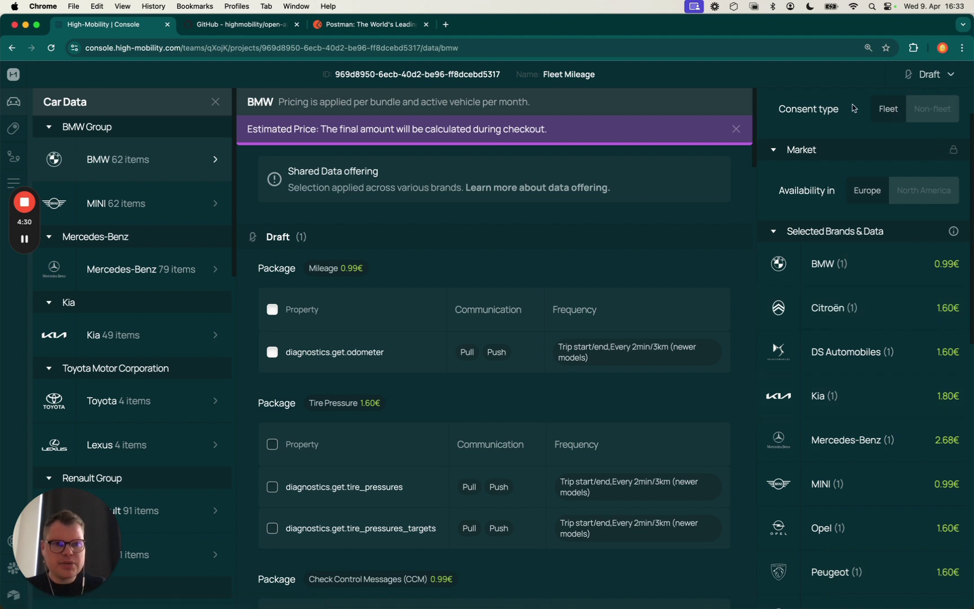
left_click(947, 81)
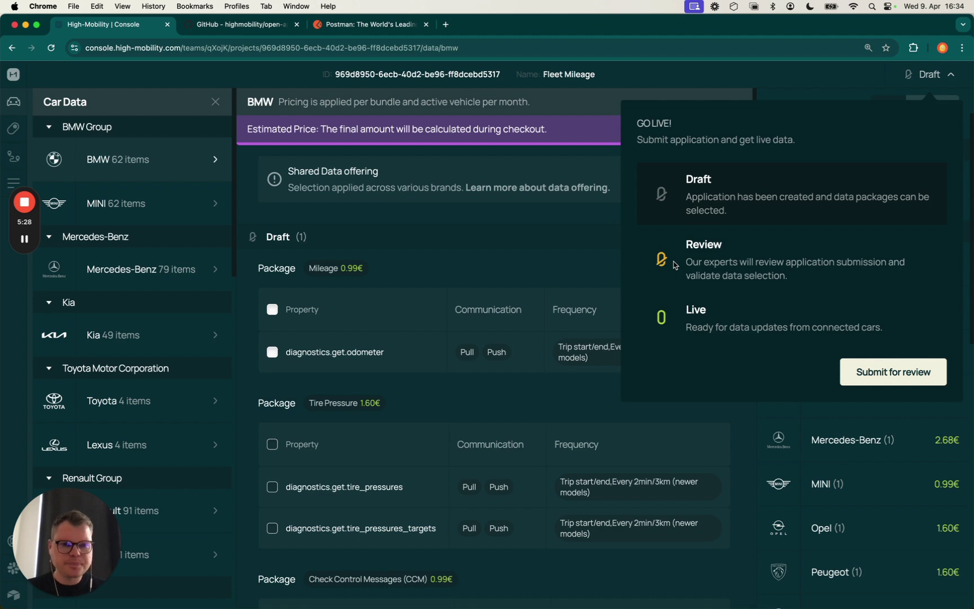
Try submitting Fleet Mileage for review, hit the missing payment card error, and return to the dashboard
left_click(862, 375)
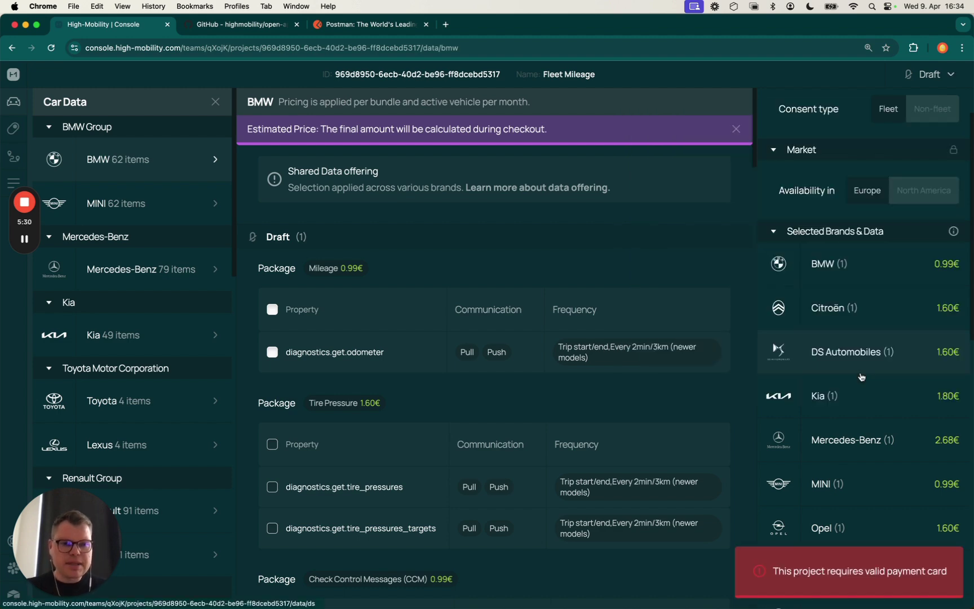
scroll(848, 445, "down", 7)
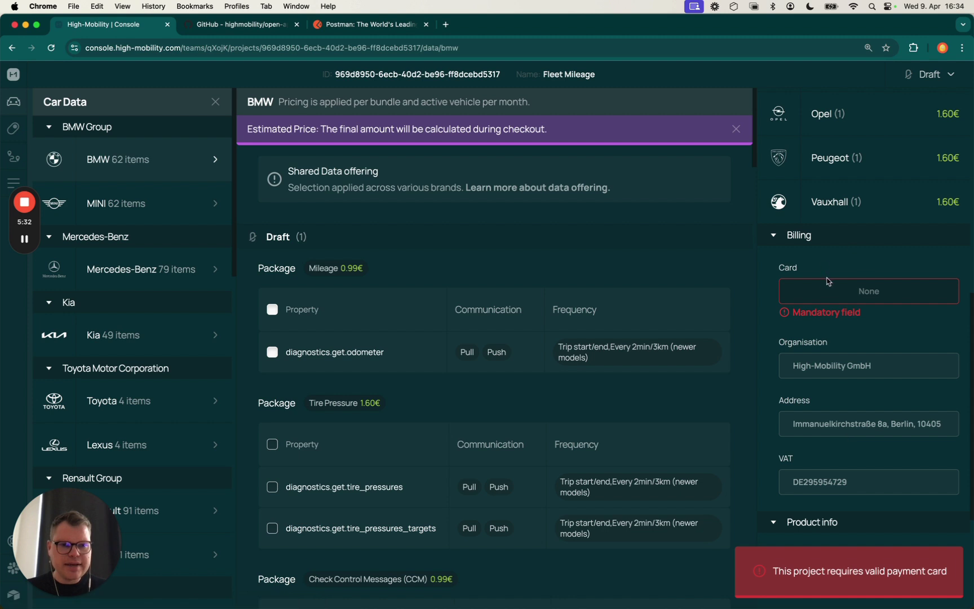
scroll(833, 270, "up", 1)
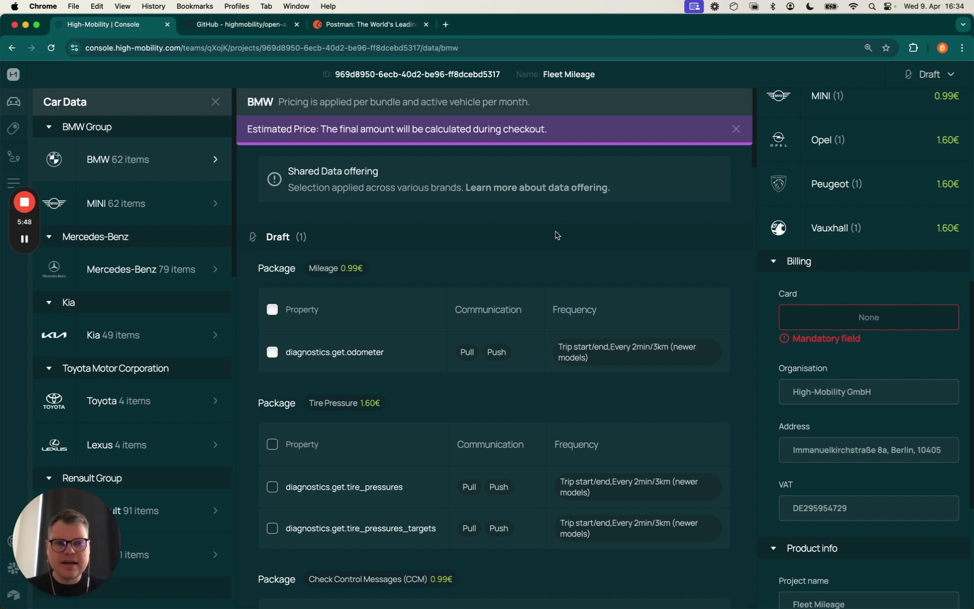
double_click(369, 75)
left_click(370, 75)
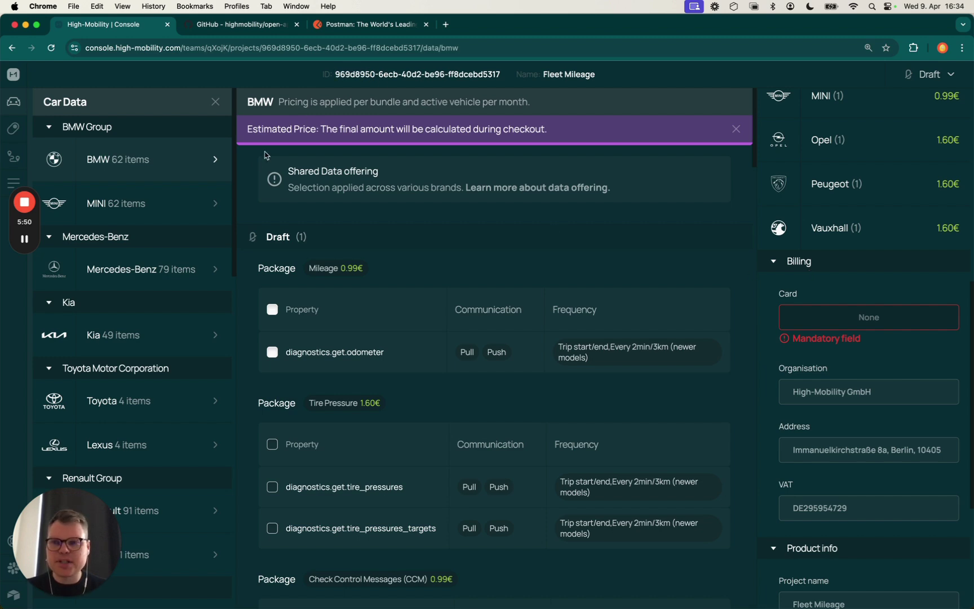
left_click(26, 241)
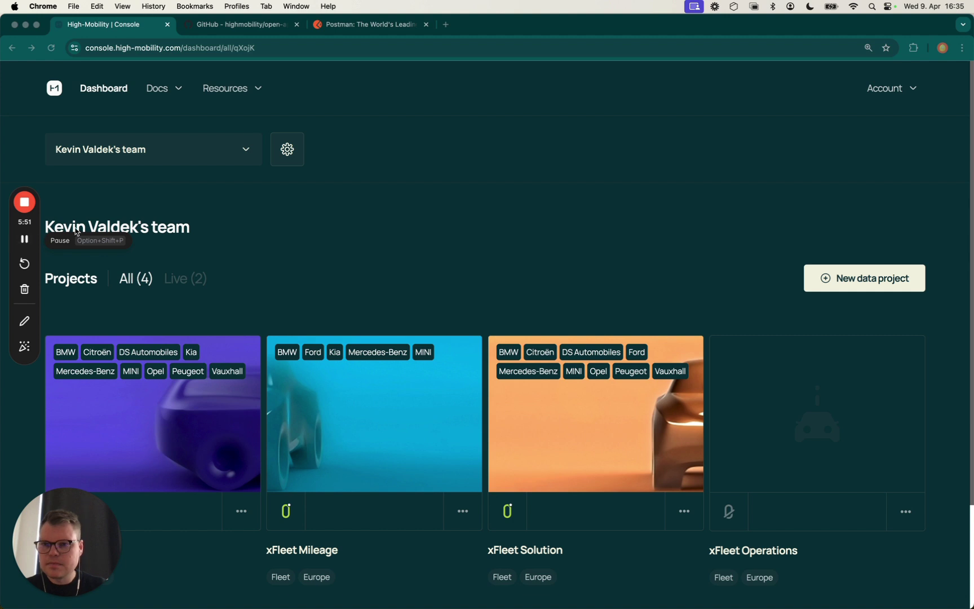
Open Fleet Mileage, check its invoice billing, and submit it so it shows Review status
scroll(402, 218, "down", 5)
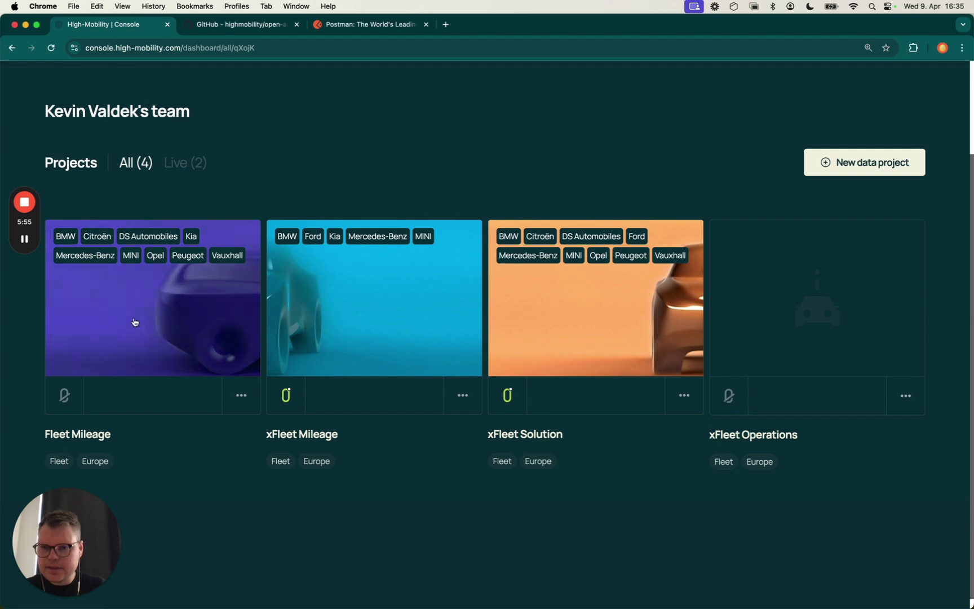
left_click(135, 318)
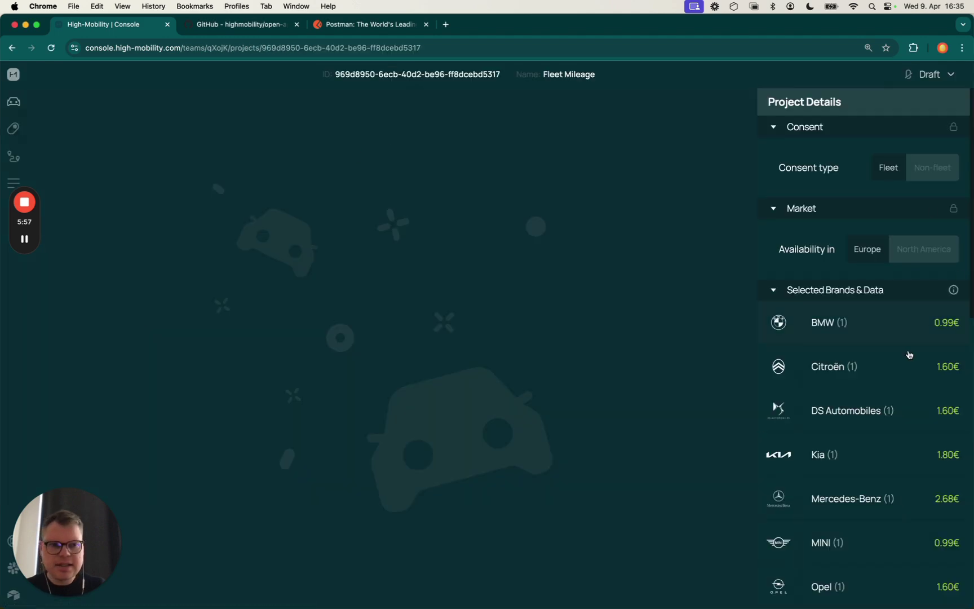
scroll(896, 371, "down", 10)
scroll(897, 371, "down", 3)
double_click(799, 429)
left_click(799, 429)
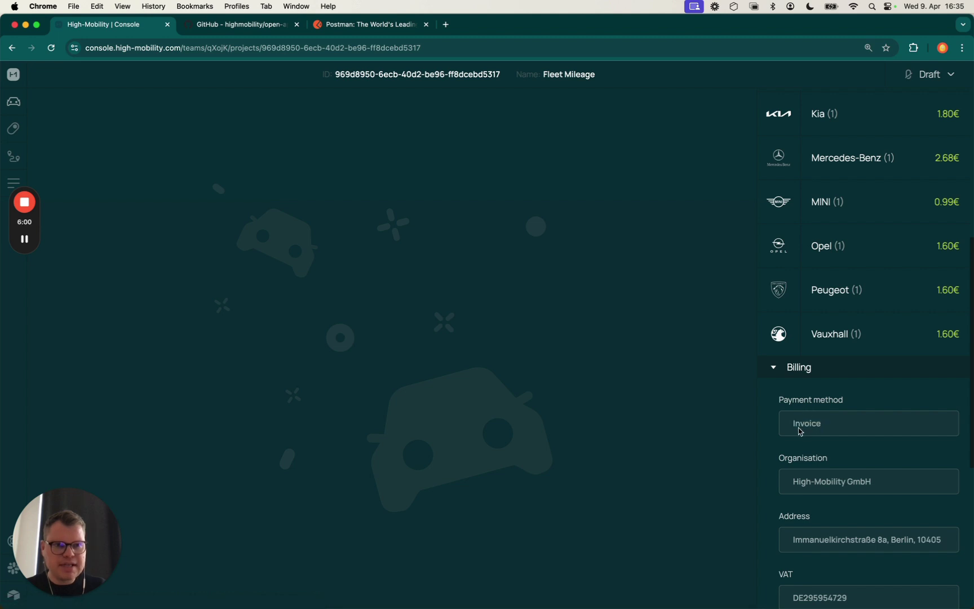
left_click(930, 74)
left_click(877, 373)
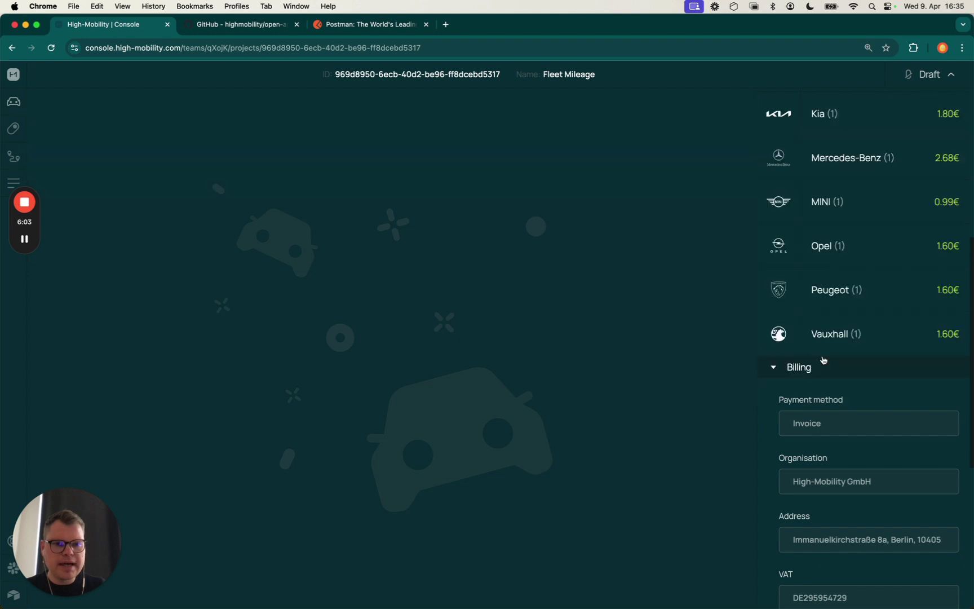
left_click_drag(741, 572, 887, 573)
left_click(888, 573)
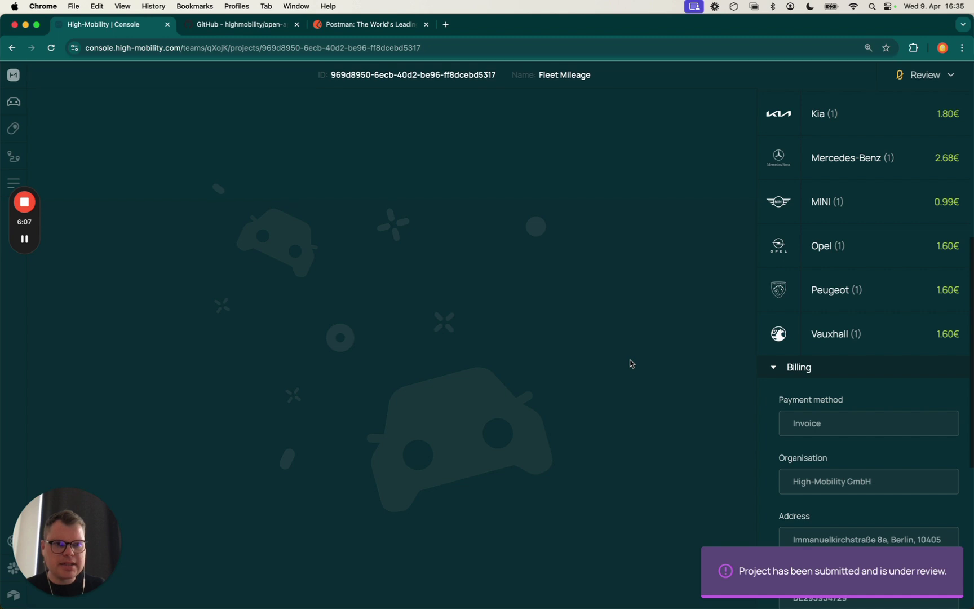
left_click(926, 77)
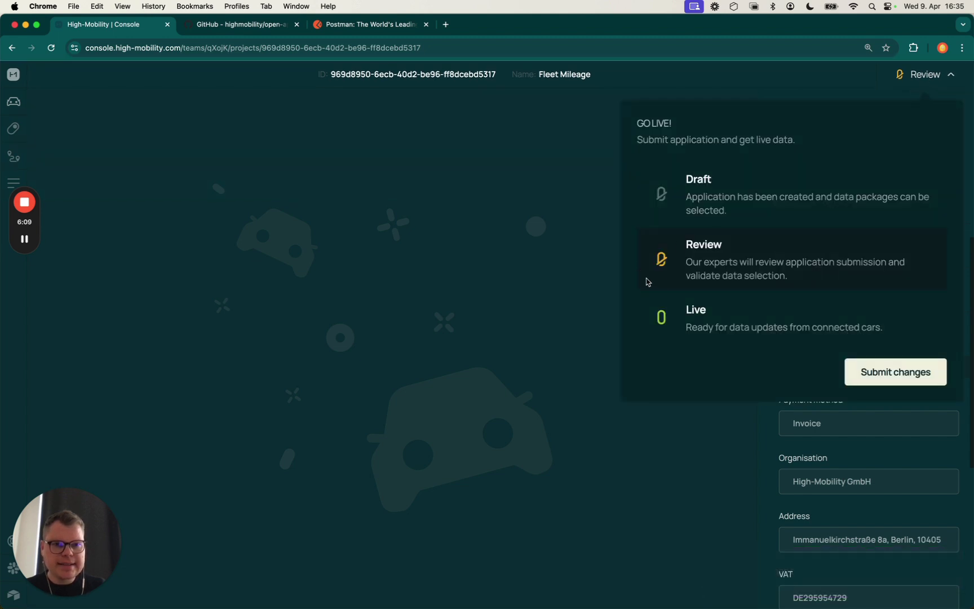
Return to the team dashboard and confirm Fleet Mileage shows Live, making three live projects
left_click(512, 198)
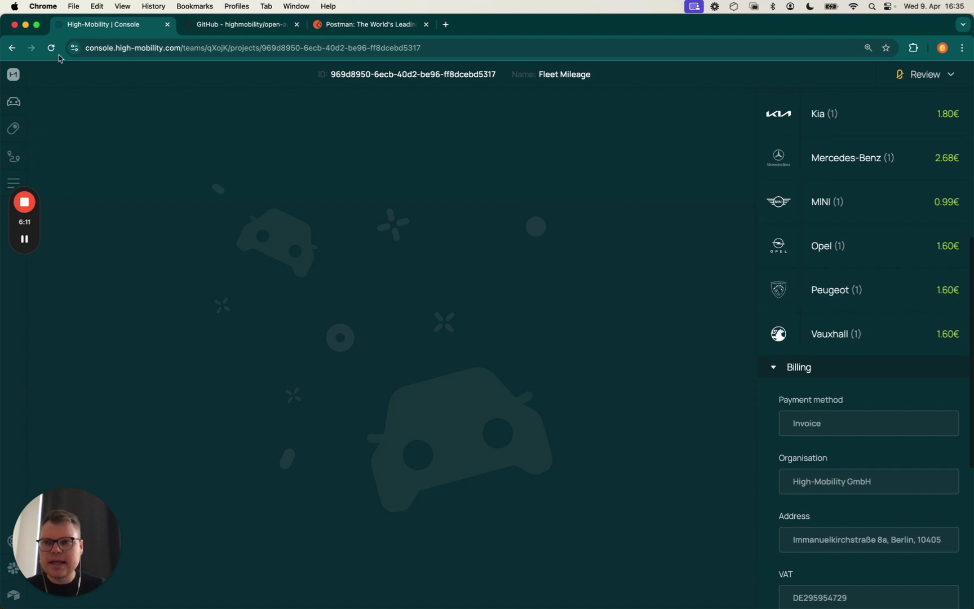
left_click(14, 74)
scroll(240, 191, "down", 3)
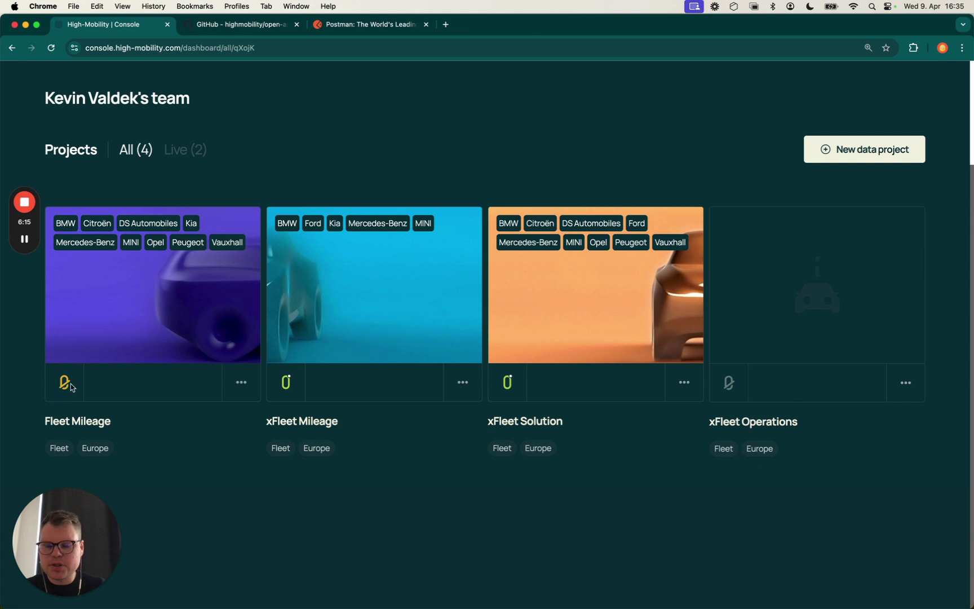
mouse_move(68, 392)
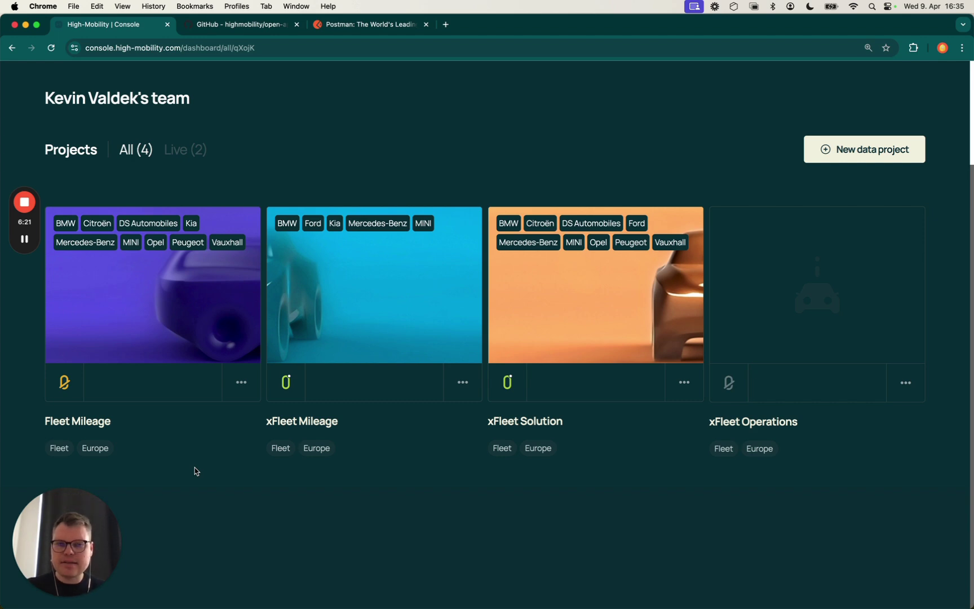
mouse_move(24, 239)
scroll(286, 265, "up", 3)
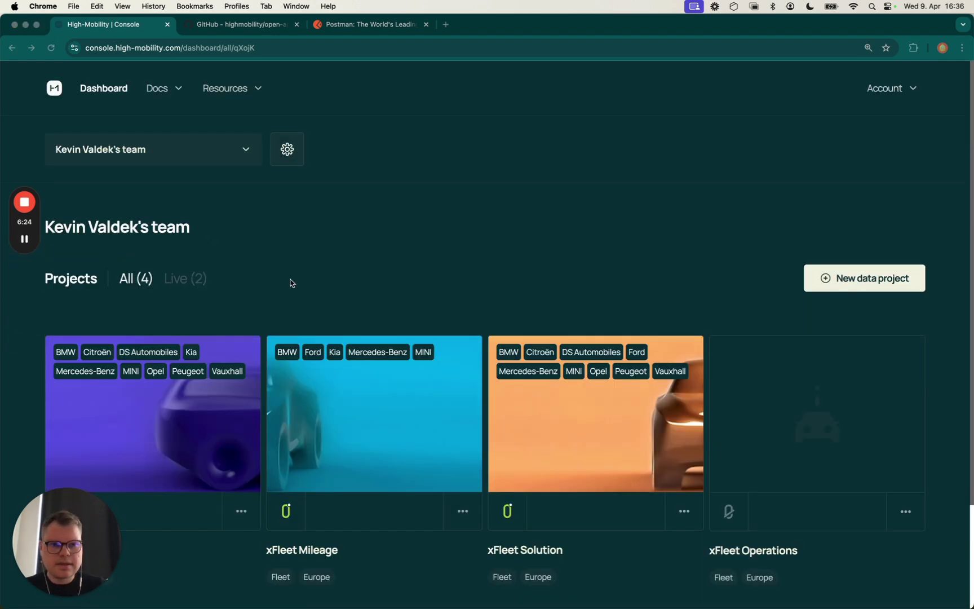
scroll(289, 280, "down", 2)
scroll(291, 282, "down", 2)
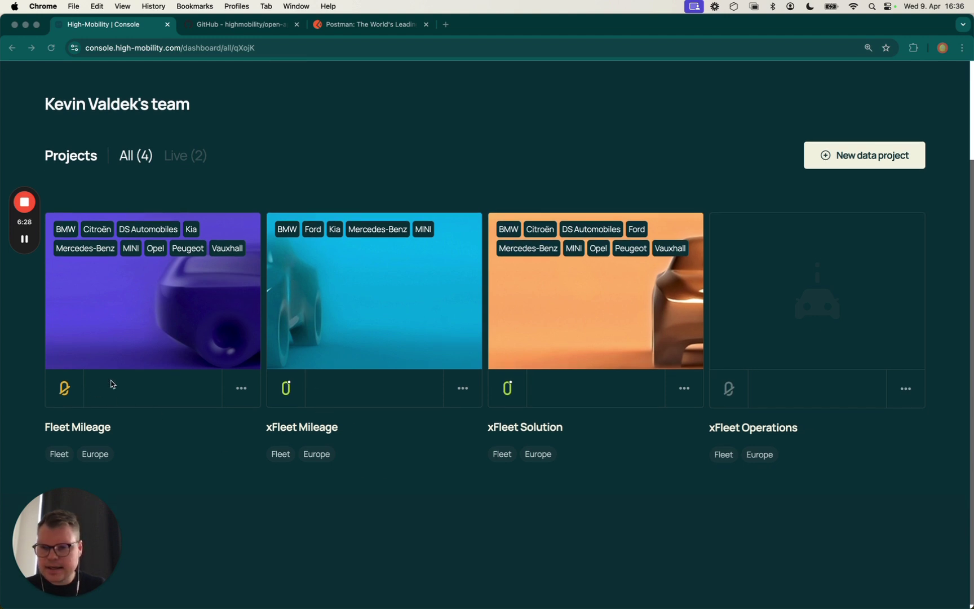
Open the Fleet Mileage project, whose page reads 'Published with changes.'
left_click(176, 470)
scroll(113, 406, "up", 3)
scroll(50, 356, "down", 3)
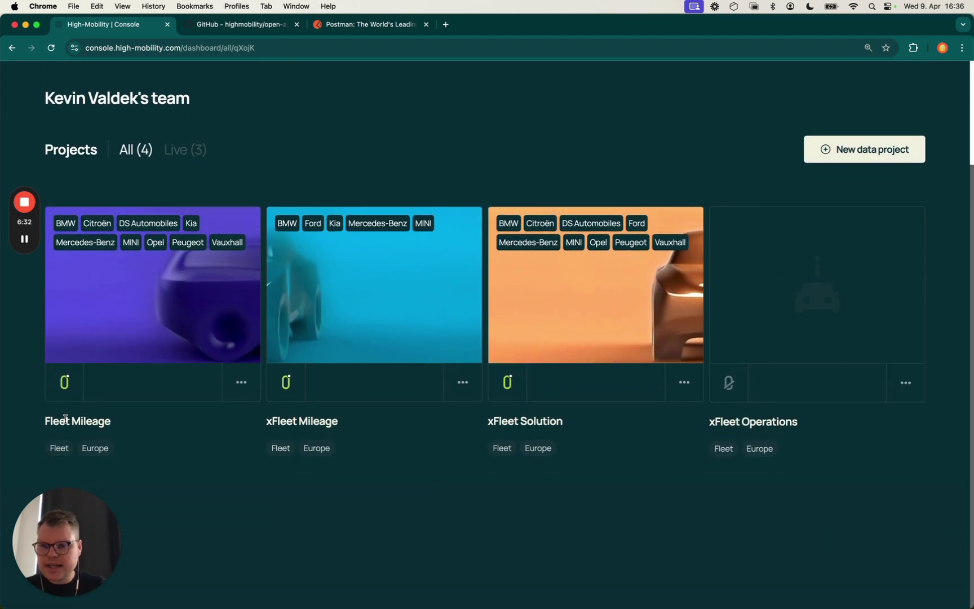
left_click(88, 350)
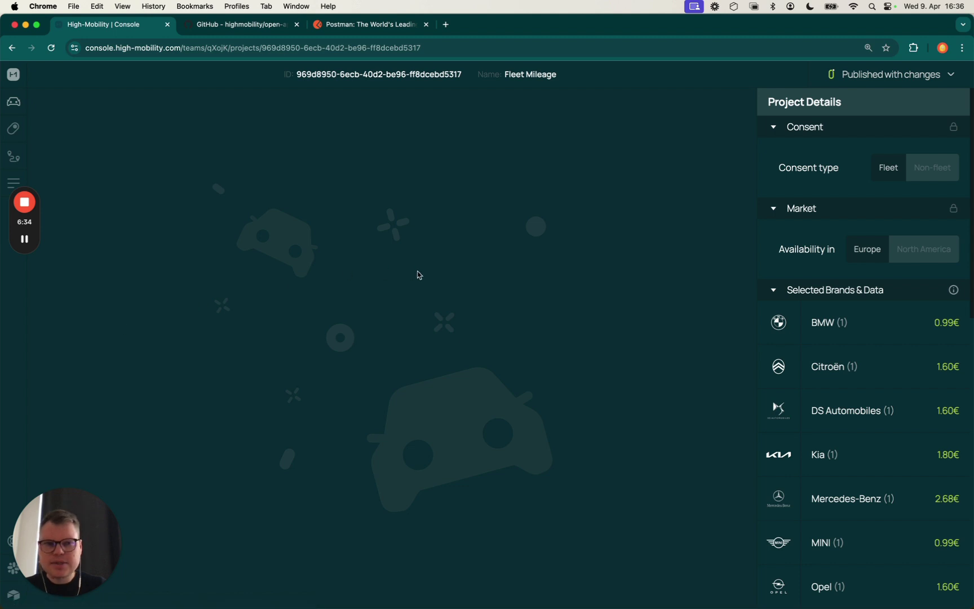
Check Fleet Mileage's publish status, then view BMW's car data with the odometer Mileage package under Live data
left_click(887, 79)
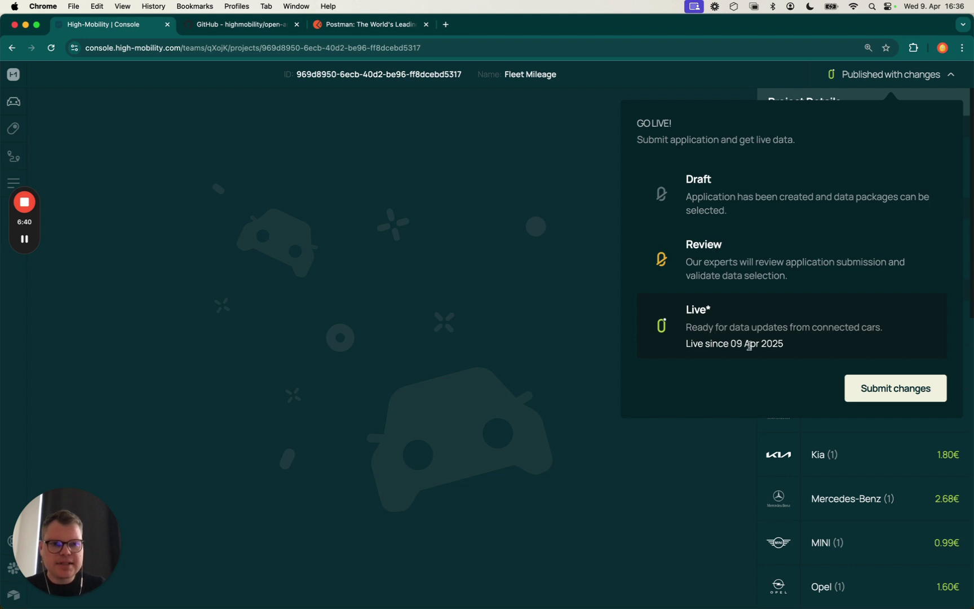
left_click(577, 324)
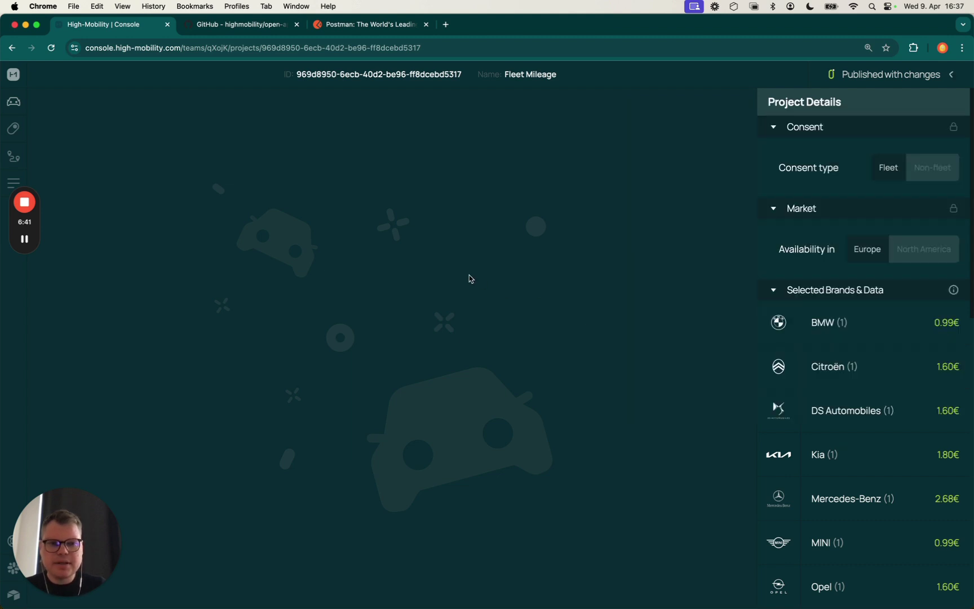
left_click(14, 101)
left_click(163, 168)
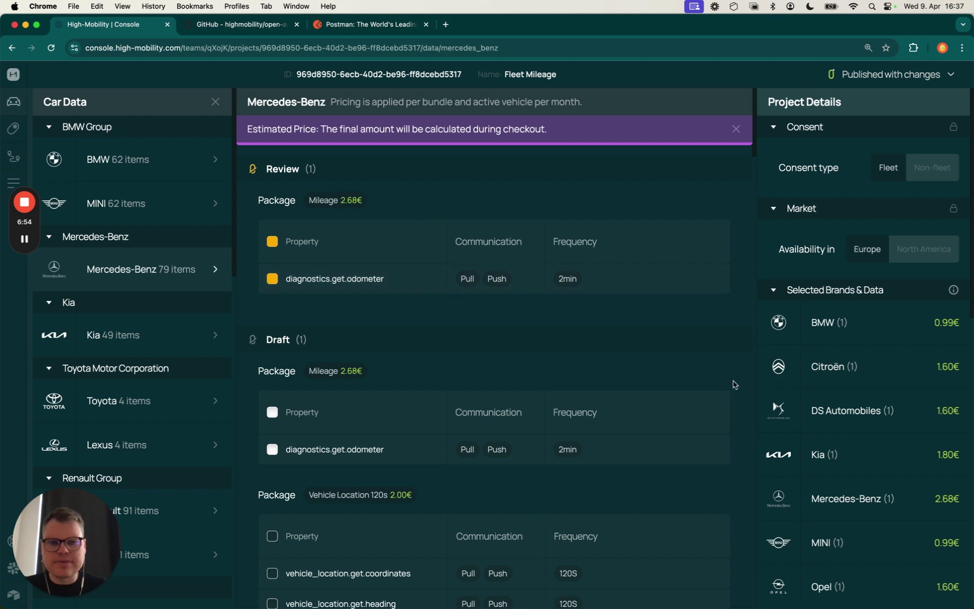
left_click(129, 177)
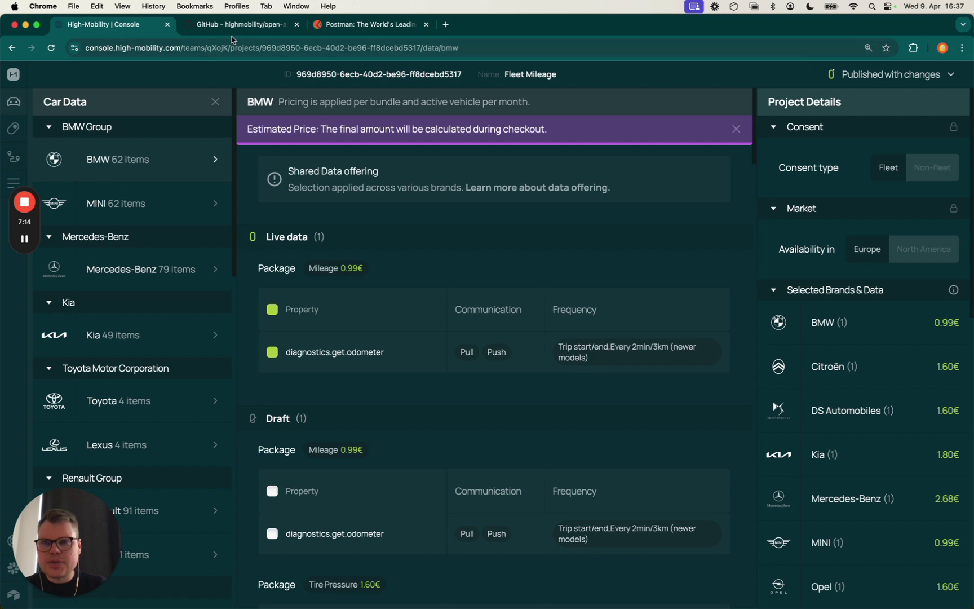
Open the team dashboard in a new tab and go to the API guides documentation
left_click(14, 76, "super")
left_click(232, 25)
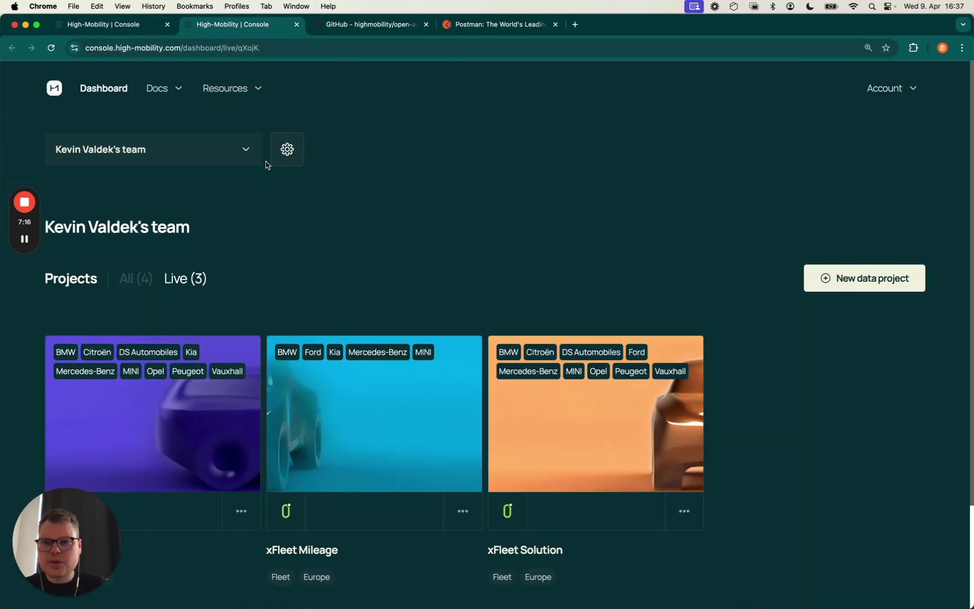
mouse_move(171, 86)
left_click(177, 131)
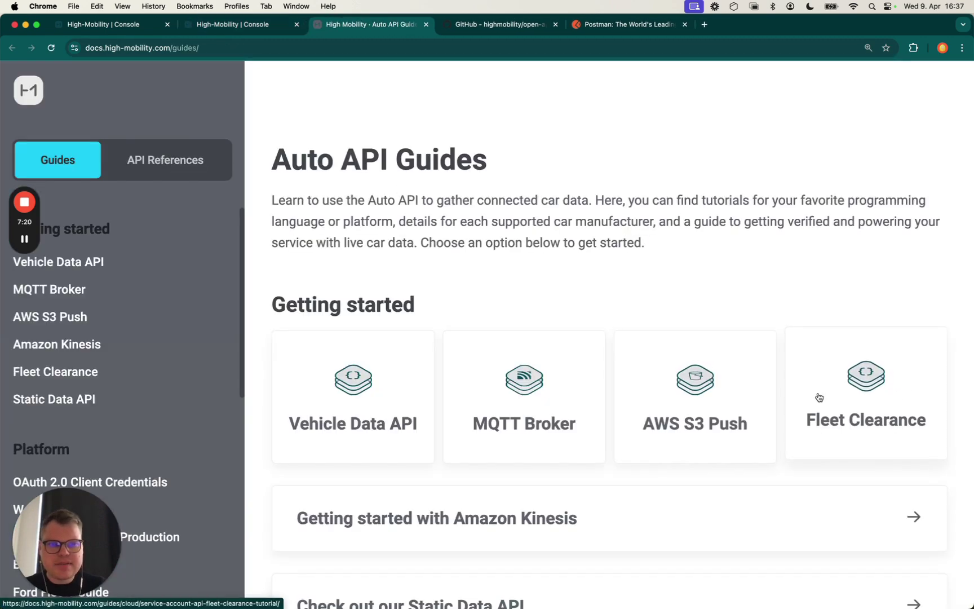
Read through the Fleet Clearance tutorial, then move to the API References overview
left_click(835, 390)
scroll(520, 335, "down", 3)
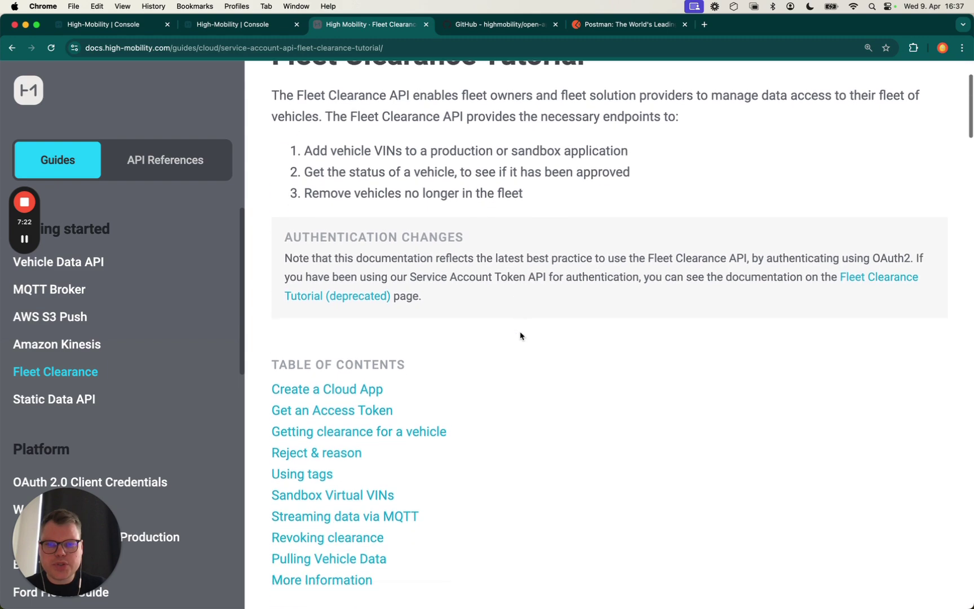
scroll(520, 335, "down", 15)
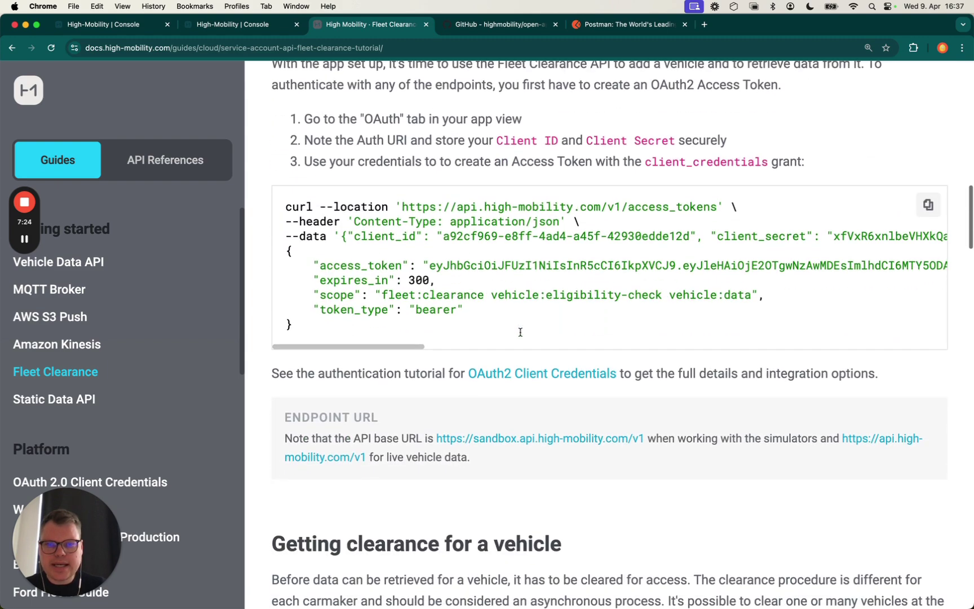
scroll(520, 335, "down", 10)
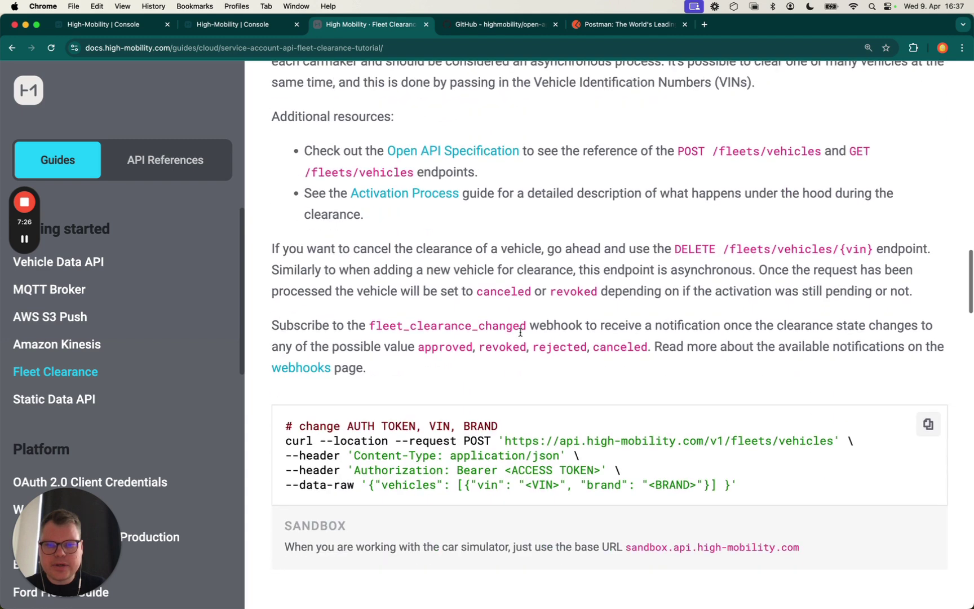
scroll(520, 332, "down", 2)
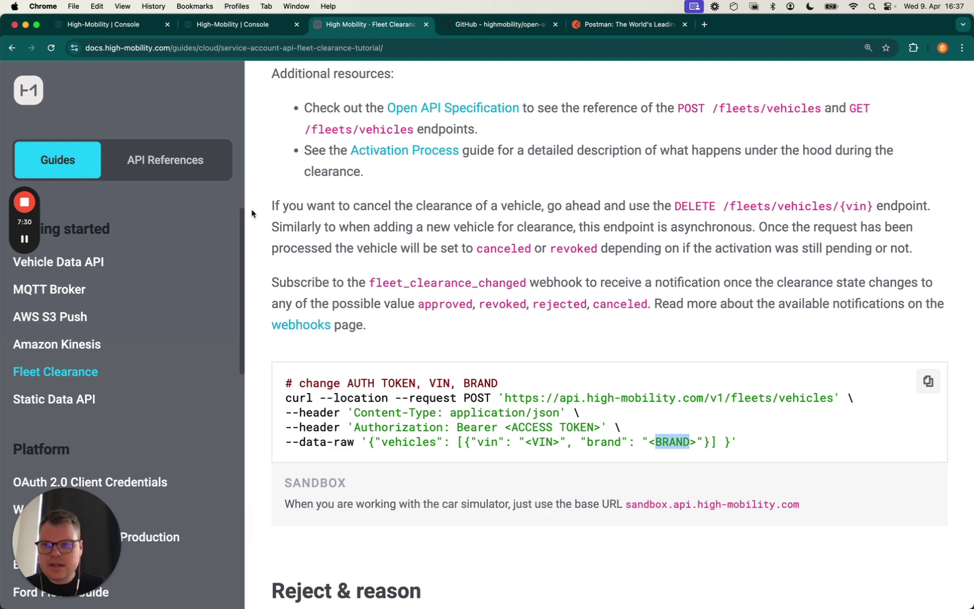
left_click(184, 169)
scroll(353, 341, "down", 4)
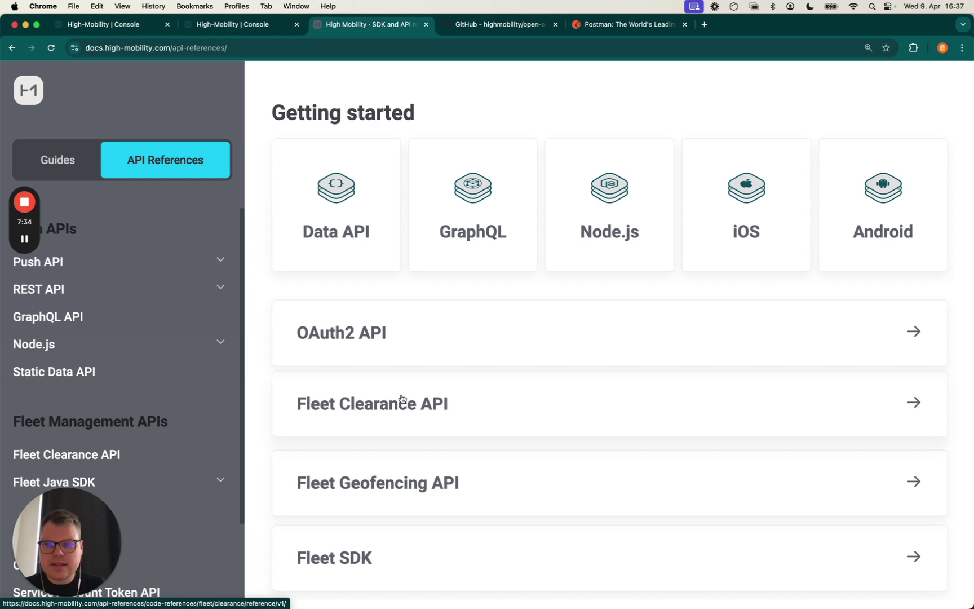
Open the Fleet Clearance API reference and show the POST /v1/fleets/vehicles request body schema
left_click(401, 405)
scroll(401, 361, "down", 3)
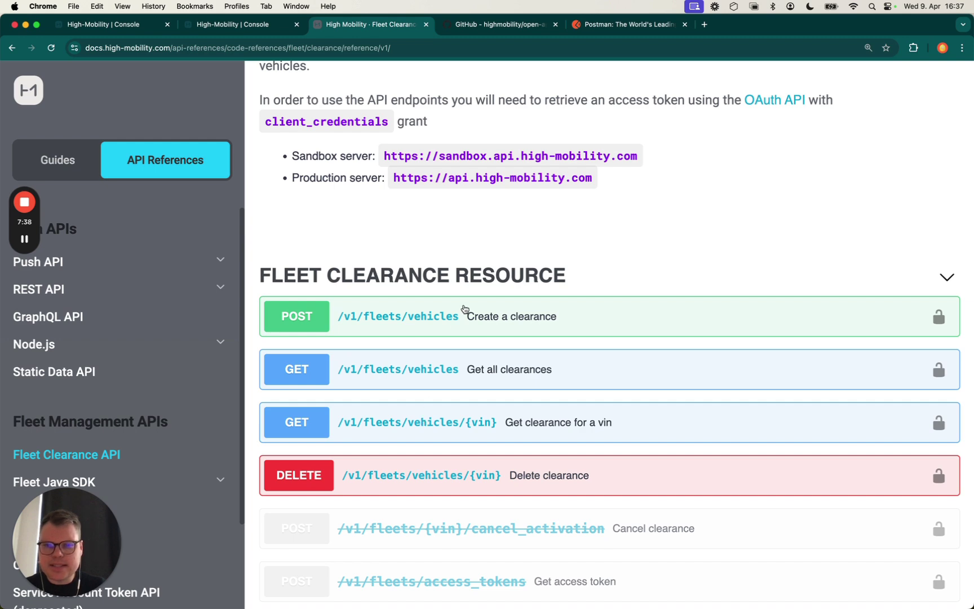
left_click(499, 329)
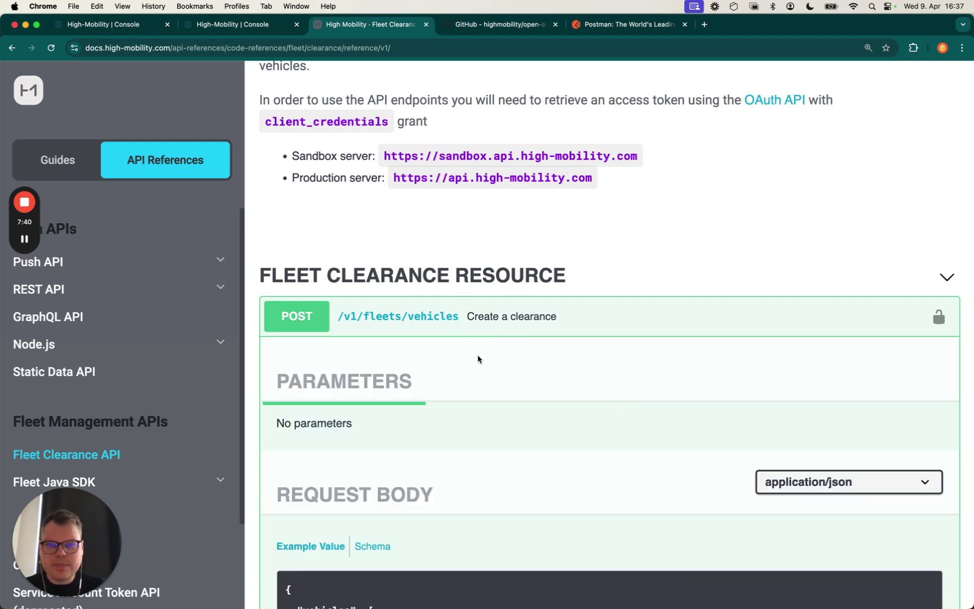
scroll(478, 359, "down", 2)
scroll(478, 359, "down", 5)
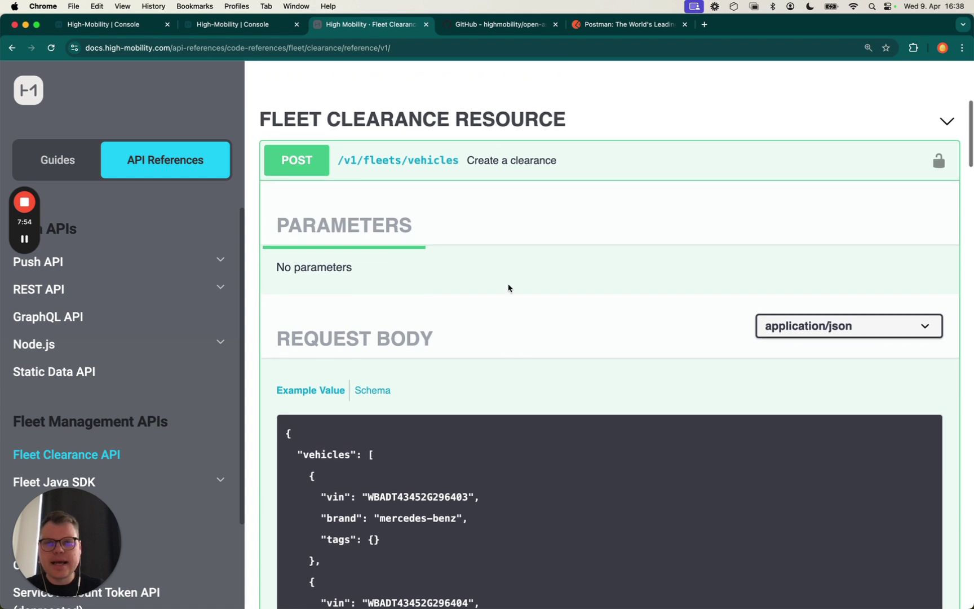
left_click(369, 353)
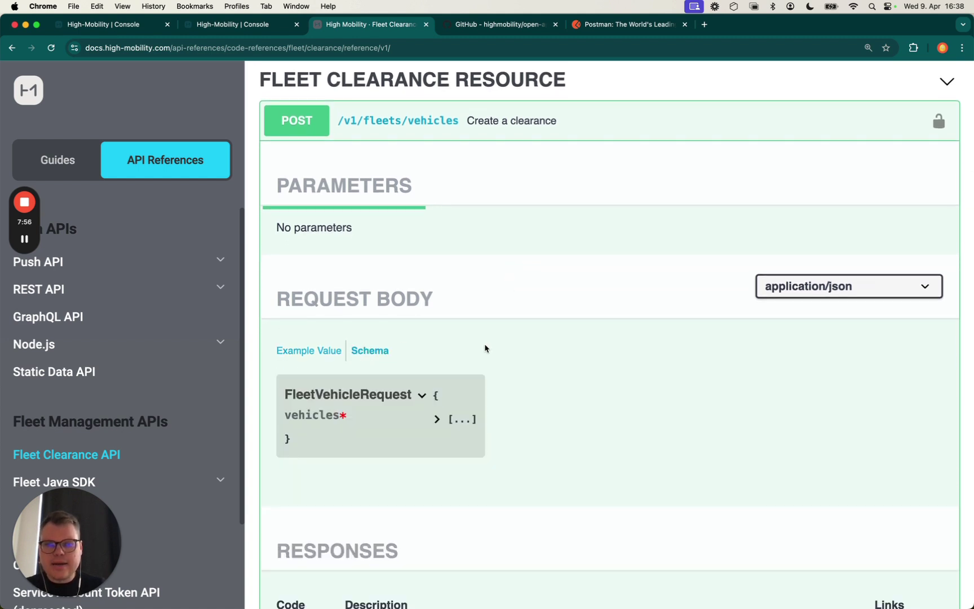
Expand FleetVehicle and its brand enum to list all 28 brands, highlighting sandbox
scroll(502, 357, "down", 1)
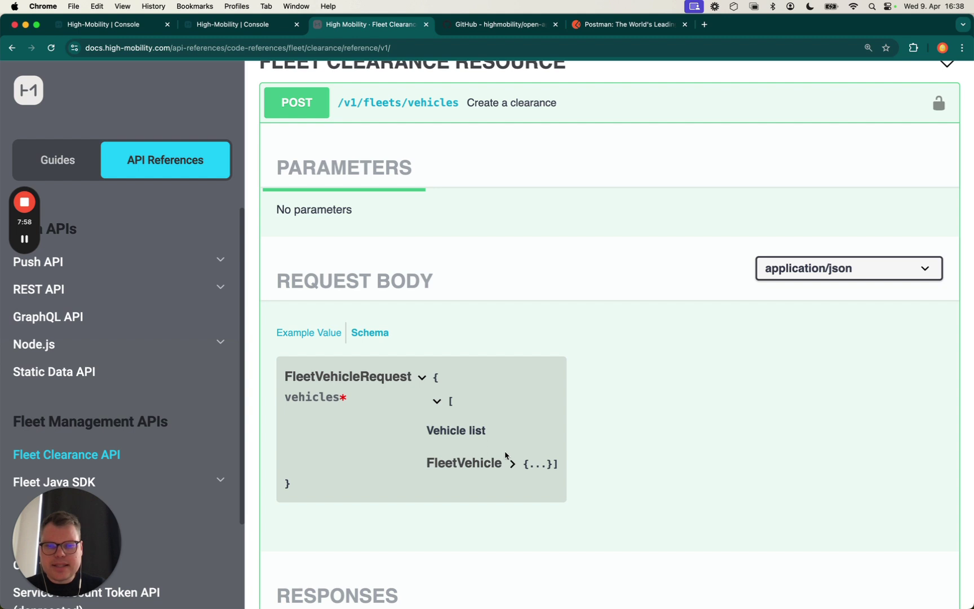
left_click(513, 463)
scroll(513, 458, "down", 5)
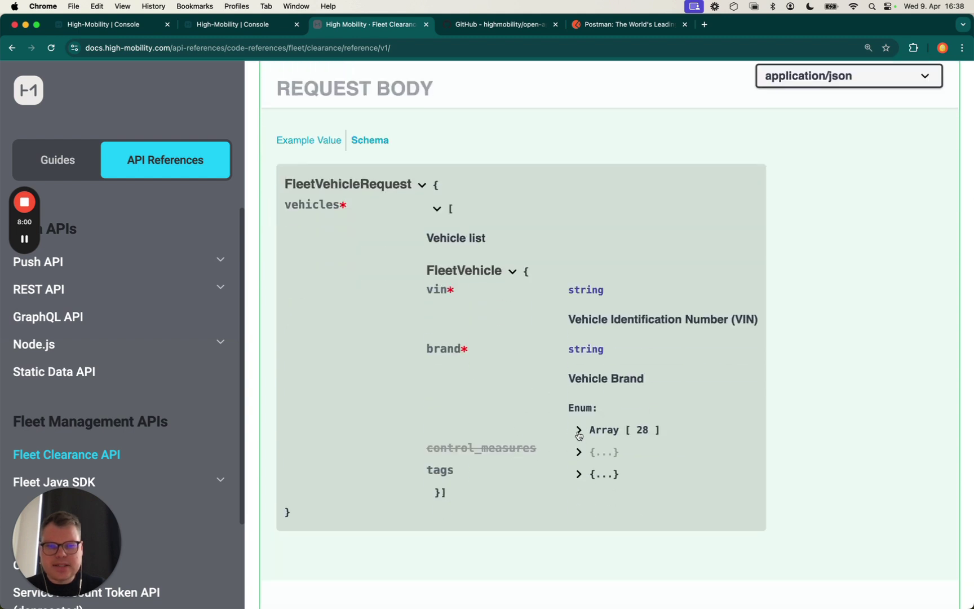
left_click(579, 431)
scroll(613, 470, "down", 1)
left_click_drag(601, 411, 763, 461)
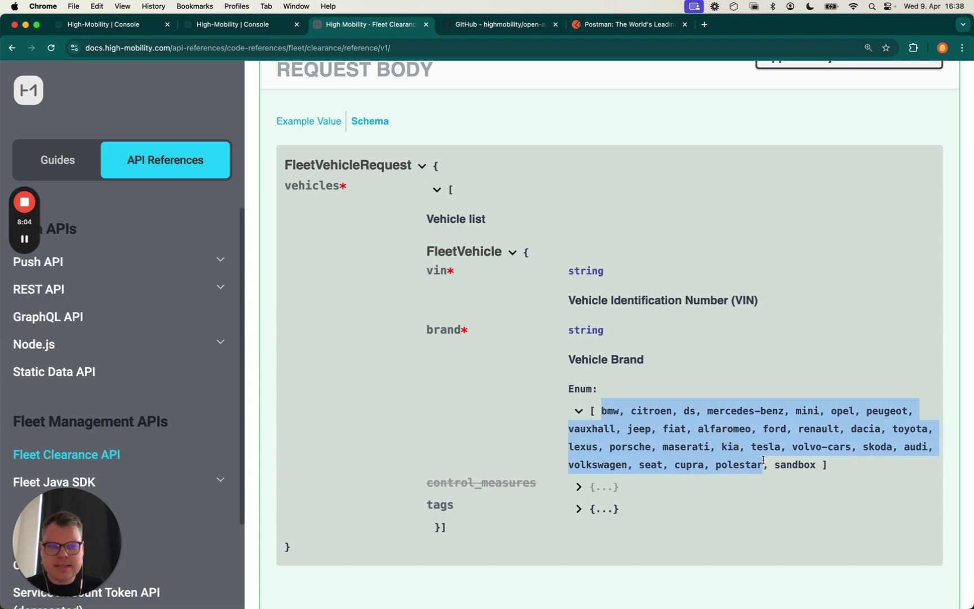
left_click(763, 461)
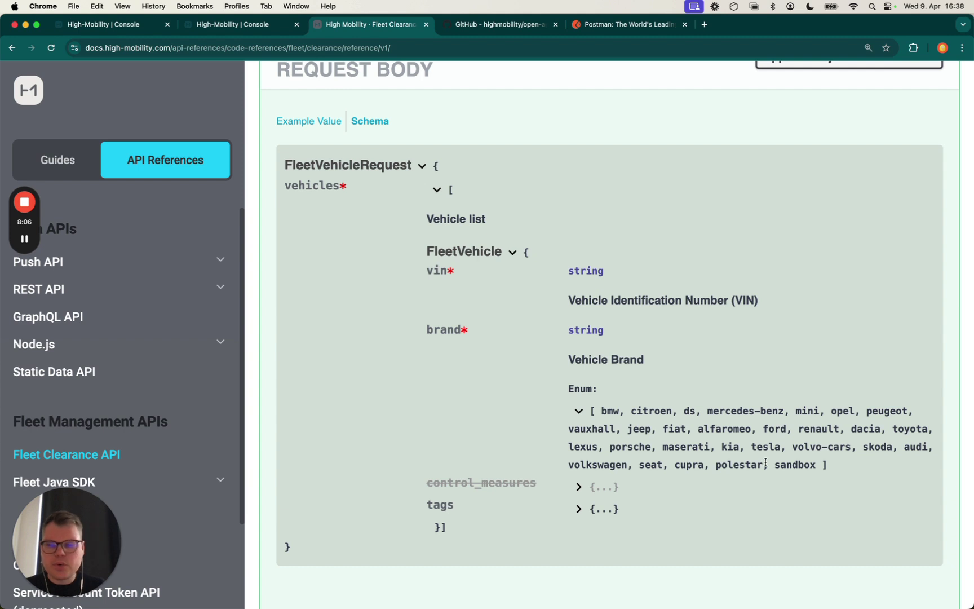
double_click(796, 465)
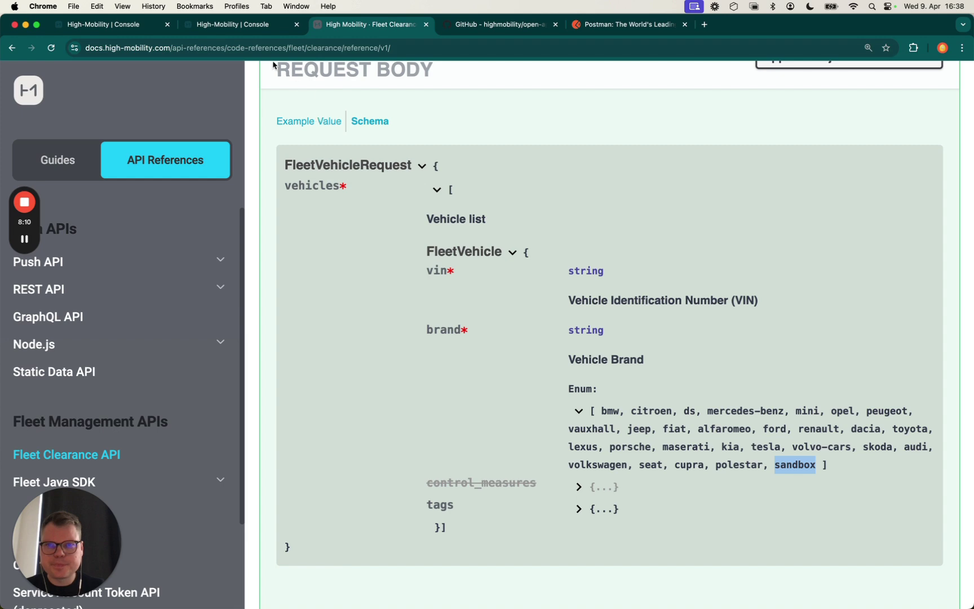
Switch to the console showing BMW data and close the duplicate console tab
left_click(245, 29)
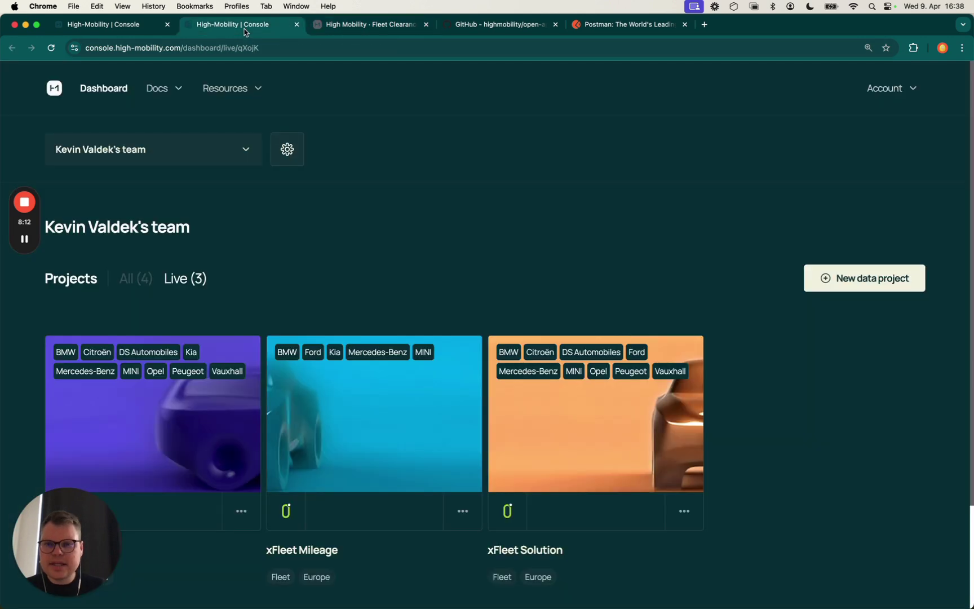
left_click(133, 28)
left_click(296, 25)
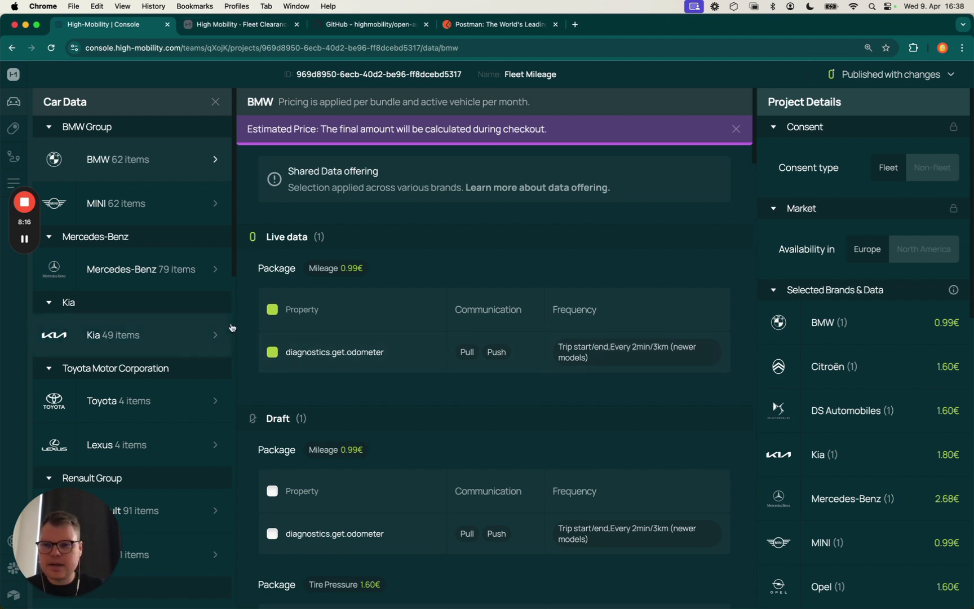
left_click(16, 129)
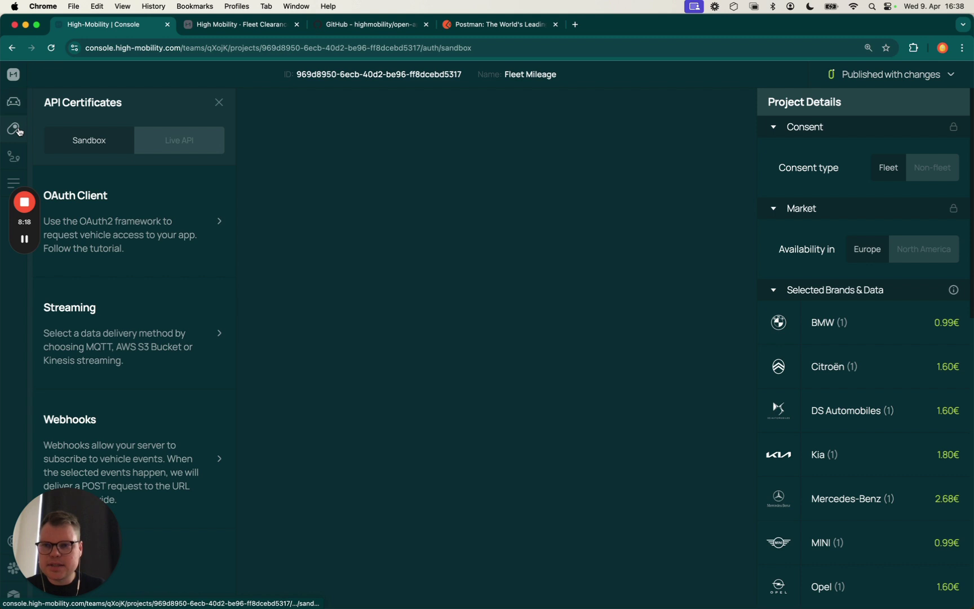
left_click(77, 232)
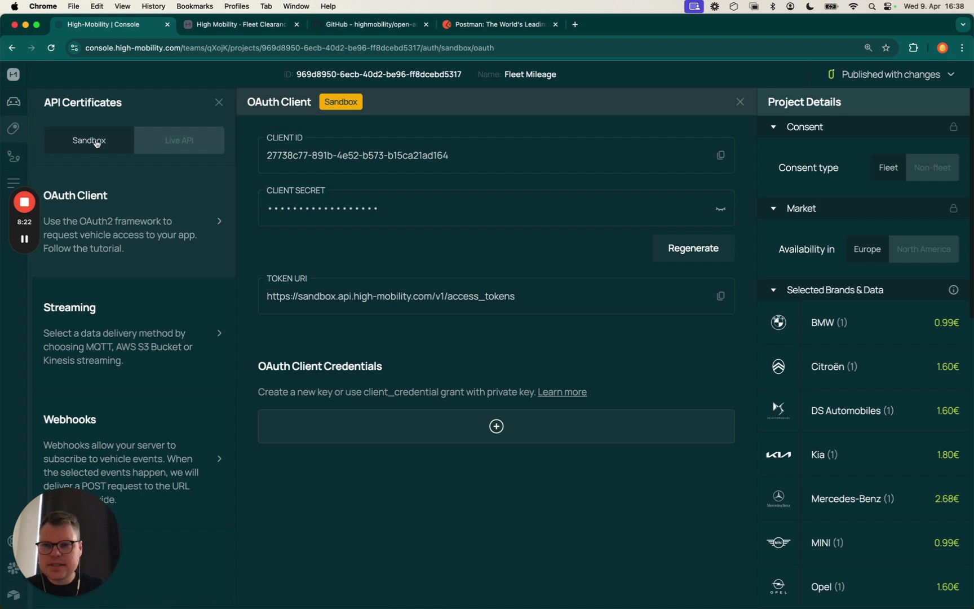
left_click(206, 142)
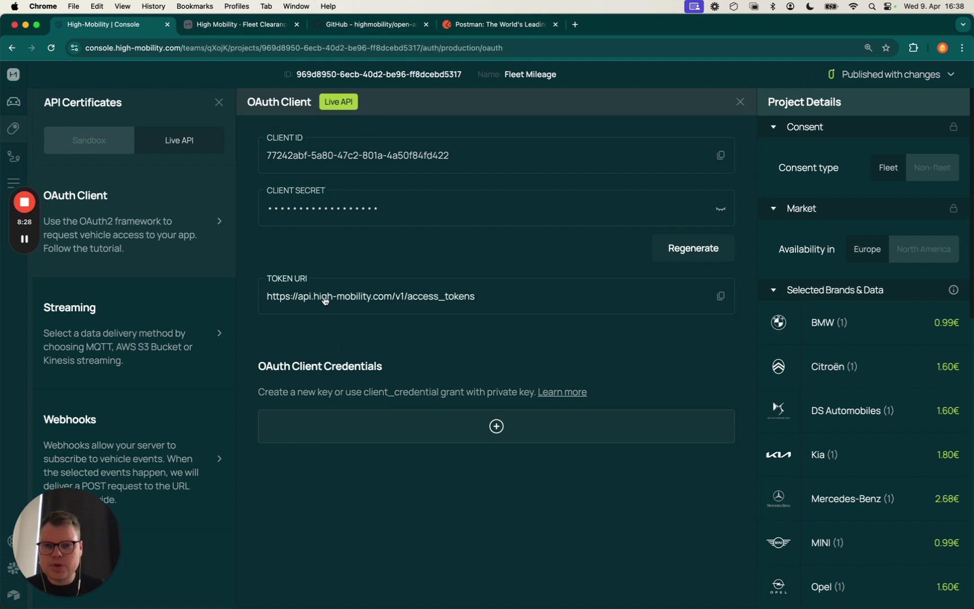
Go from the Fleet Clearance tutorial's access-token section to the OAuth 2.0 Client Credentials curl example
left_click(253, 25)
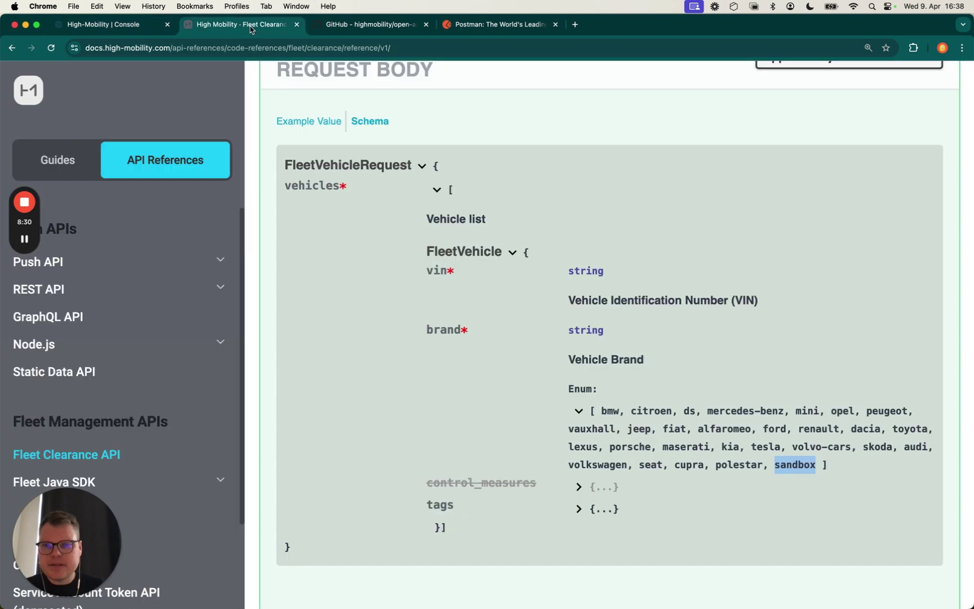
left_click(37, 169)
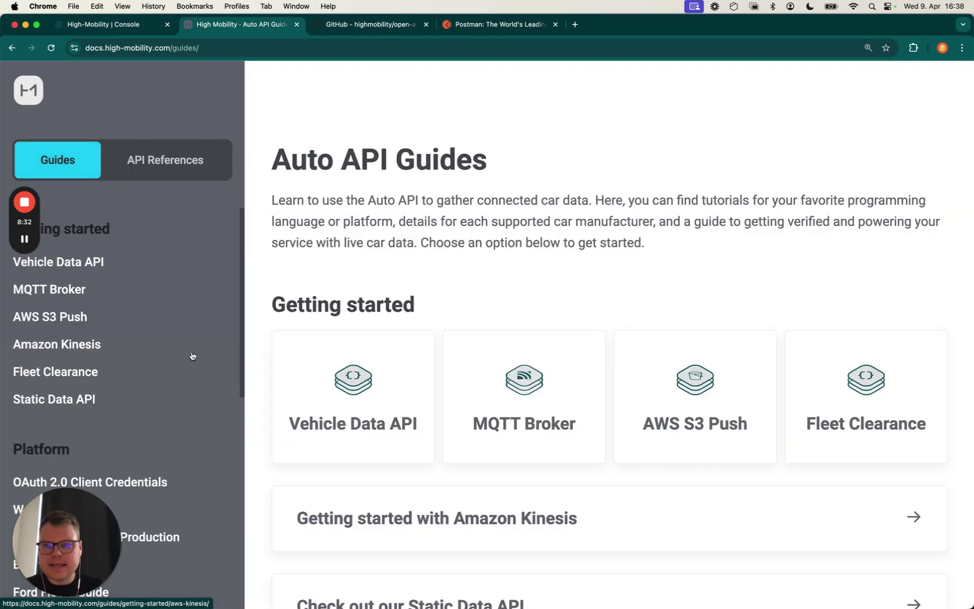
left_click(829, 416)
scroll(651, 364, "down", 7)
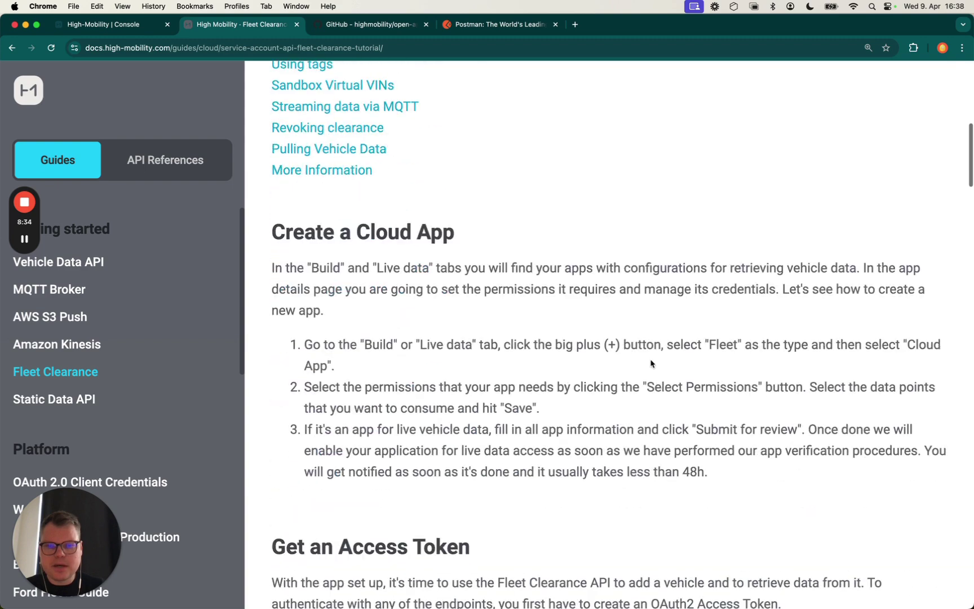
scroll(651, 363, "down", 7)
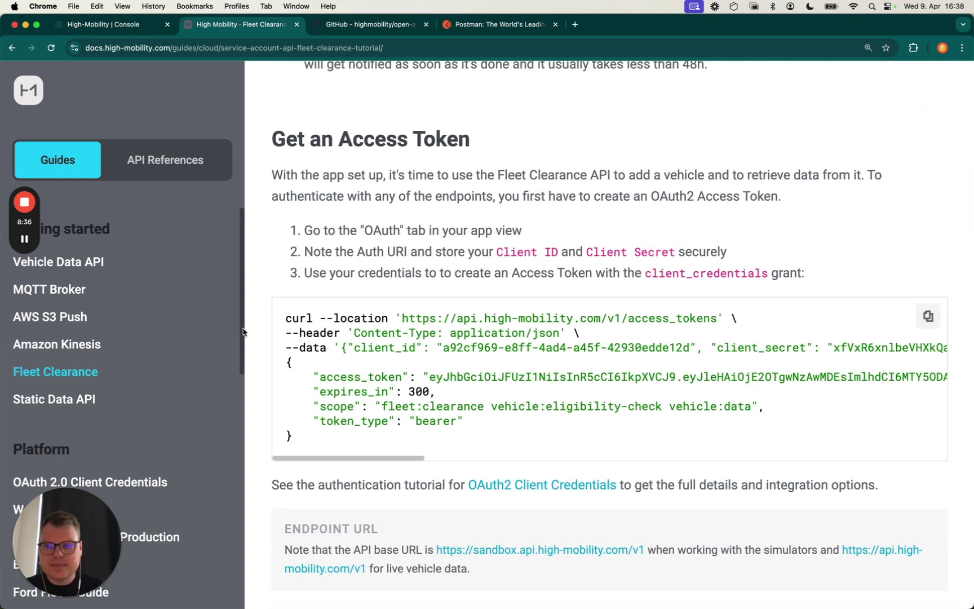
scroll(243, 332, "down", 4)
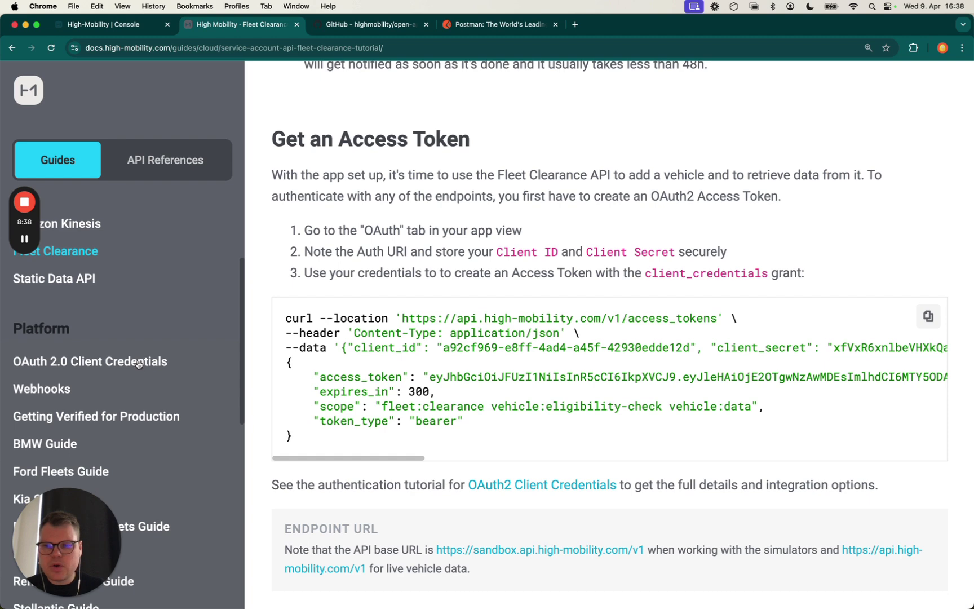
left_click(90, 297)
scroll(442, 459, "down", 8)
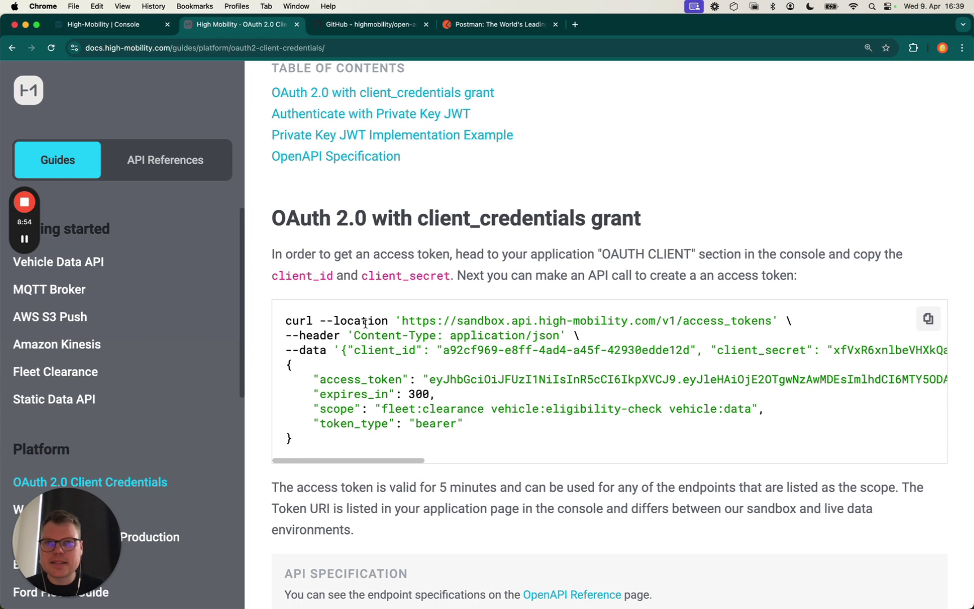
Go from the open-api-specifications repository to the highmobility organization page
left_click(403, 26)
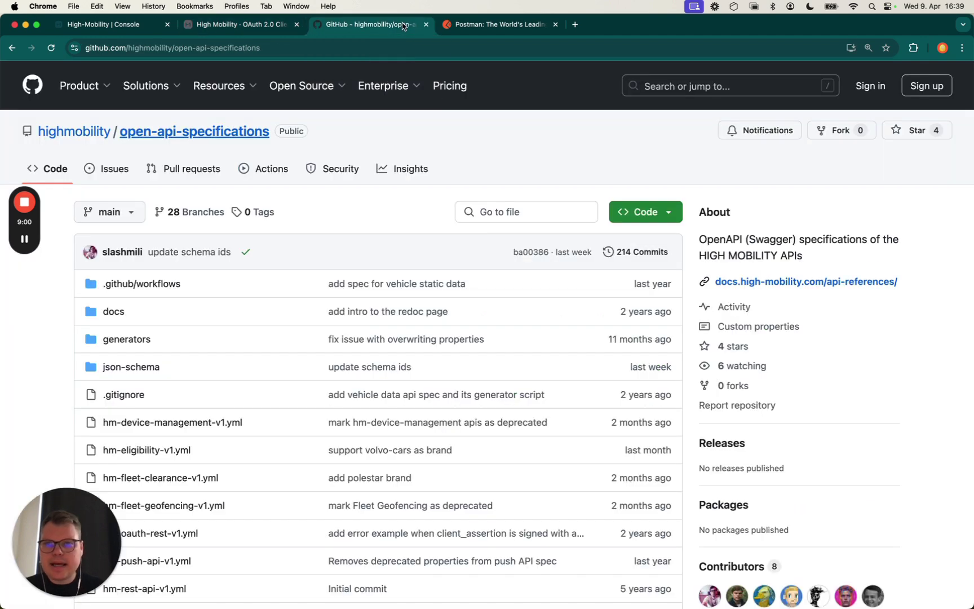
scroll(337, 310, "down", 1)
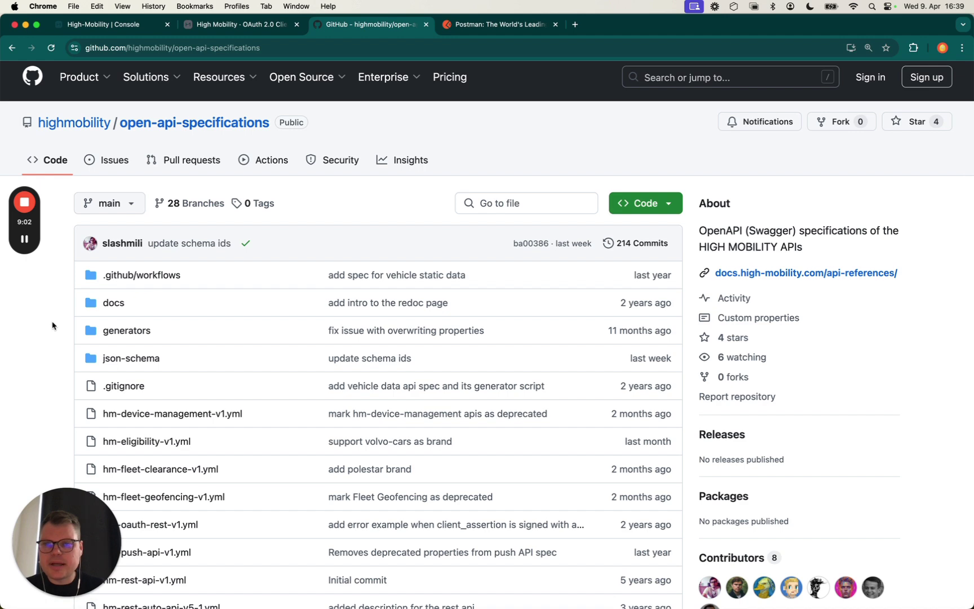
scroll(53, 325, "down", 2)
scroll(68, 293, "up", 2)
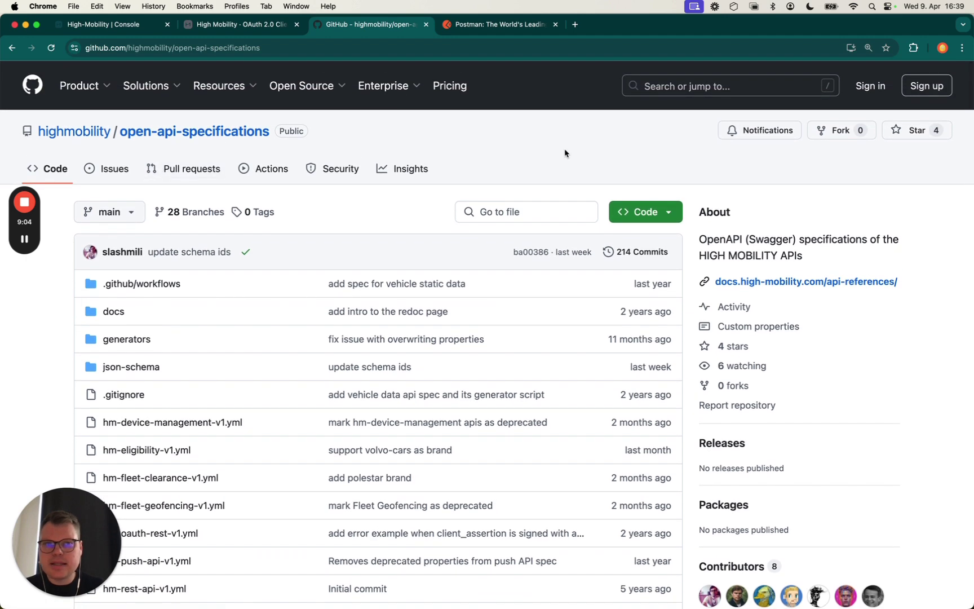
scroll(538, 170, "down", 5)
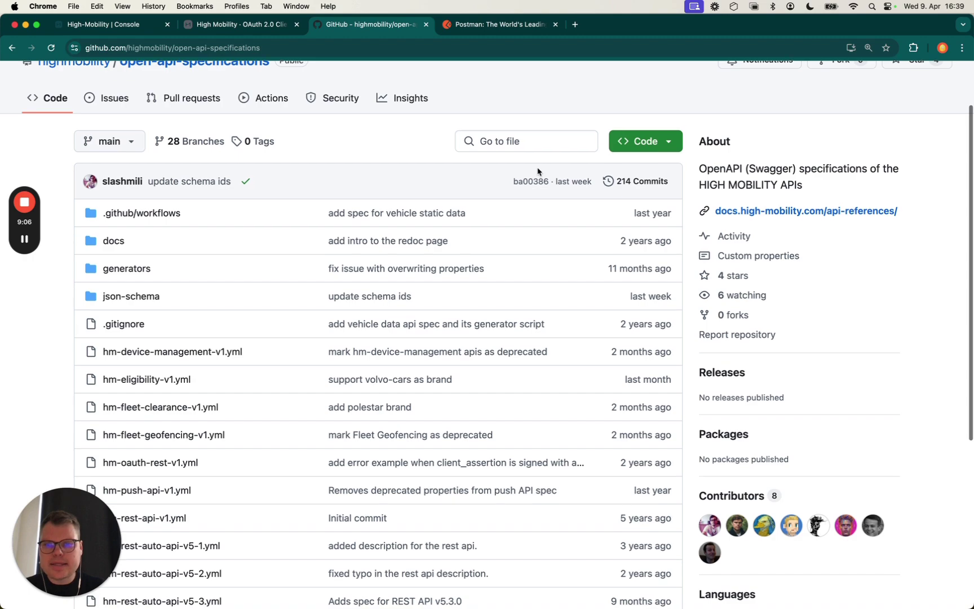
scroll(157, 130, "up", 5)
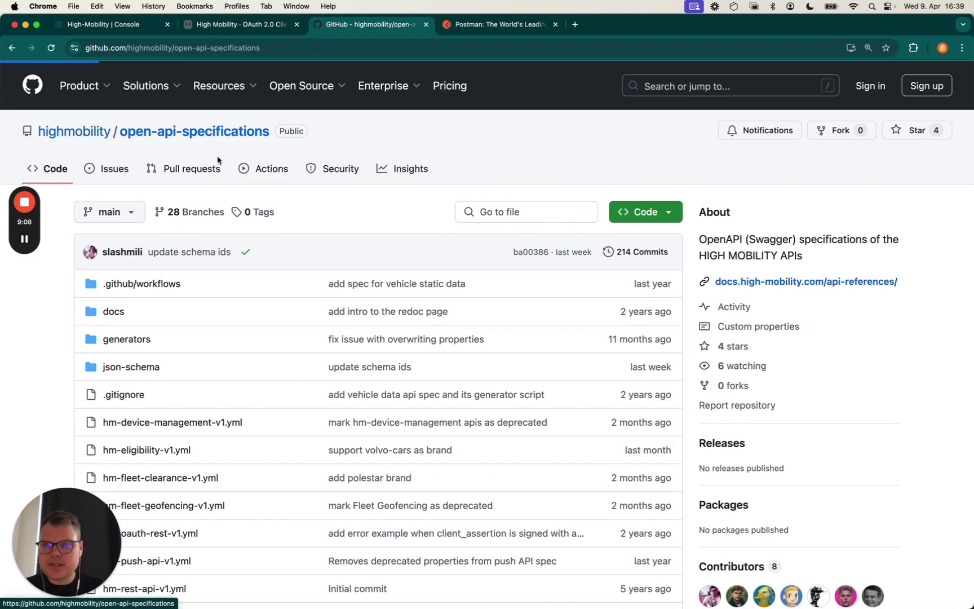
left_click(79, 133)
scroll(267, 245, "down", 2)
scroll(265, 244, "up", 2)
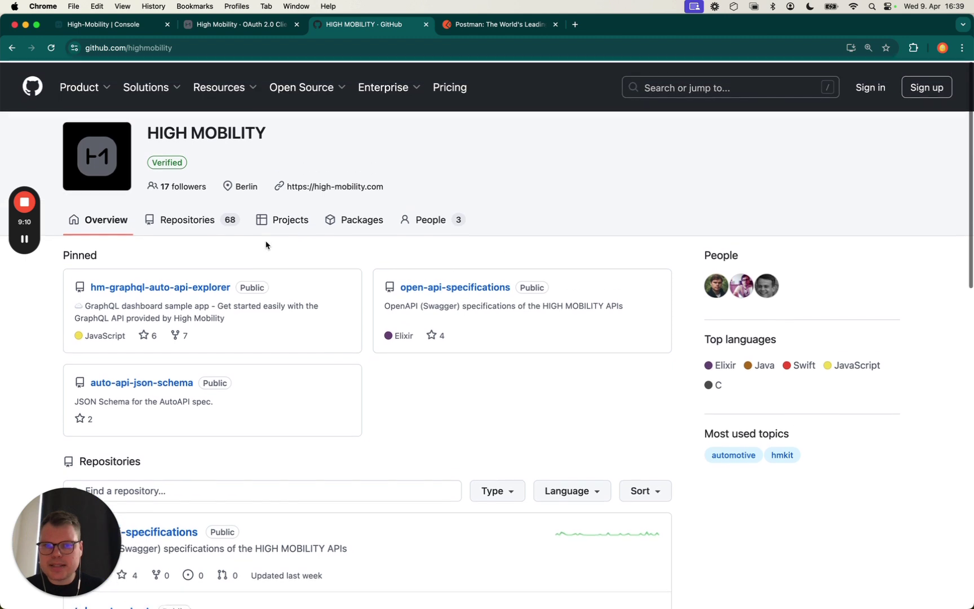
scroll(343, 385, "down", 3)
Search the organization's repositories for 'postman' and open hm-rest-api-postman-collection
left_click(261, 389)
type("postman")
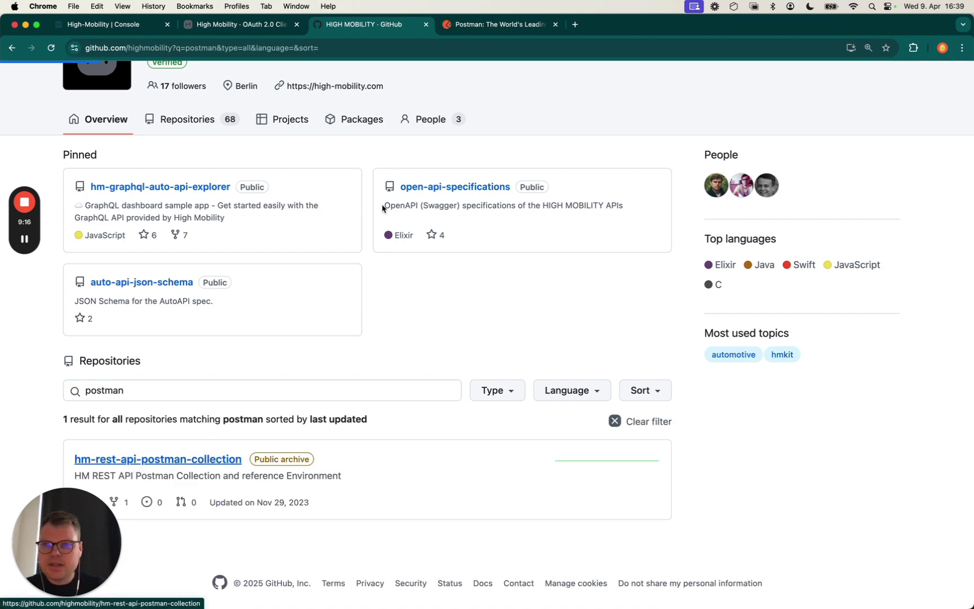
left_click(202, 456)
scroll(342, 327, "down", 1)
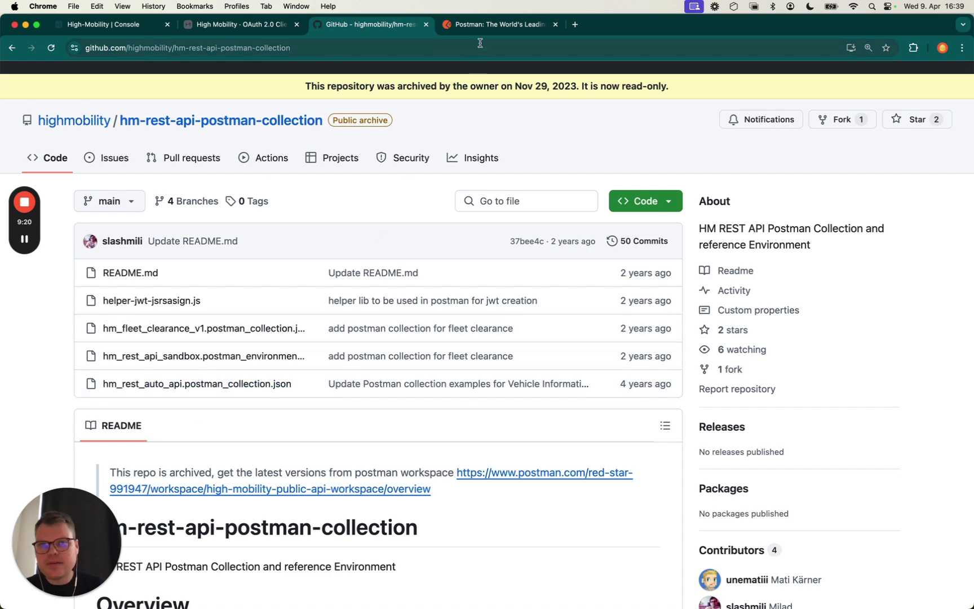
Search the Postman API Network for 'high mobility' and start Run in Postman on Fleet Vehicle APIs
left_click(426, 25)
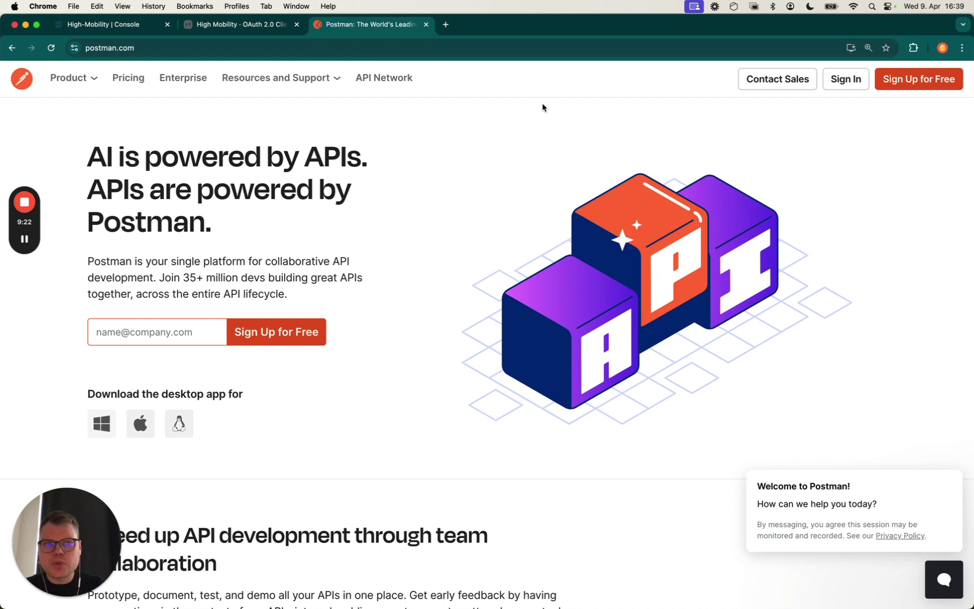
left_click(387, 79)
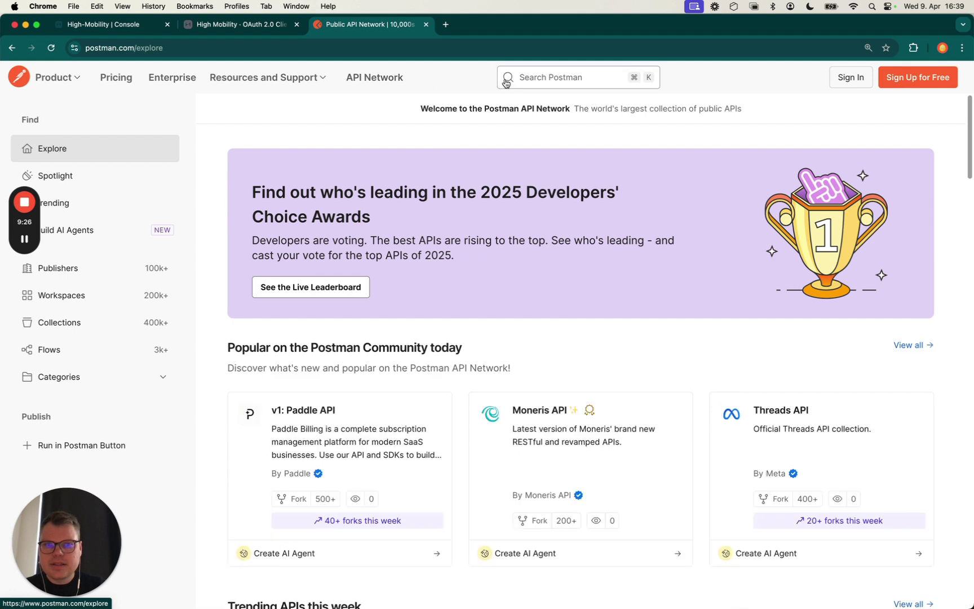
left_click(538, 79)
type("high")
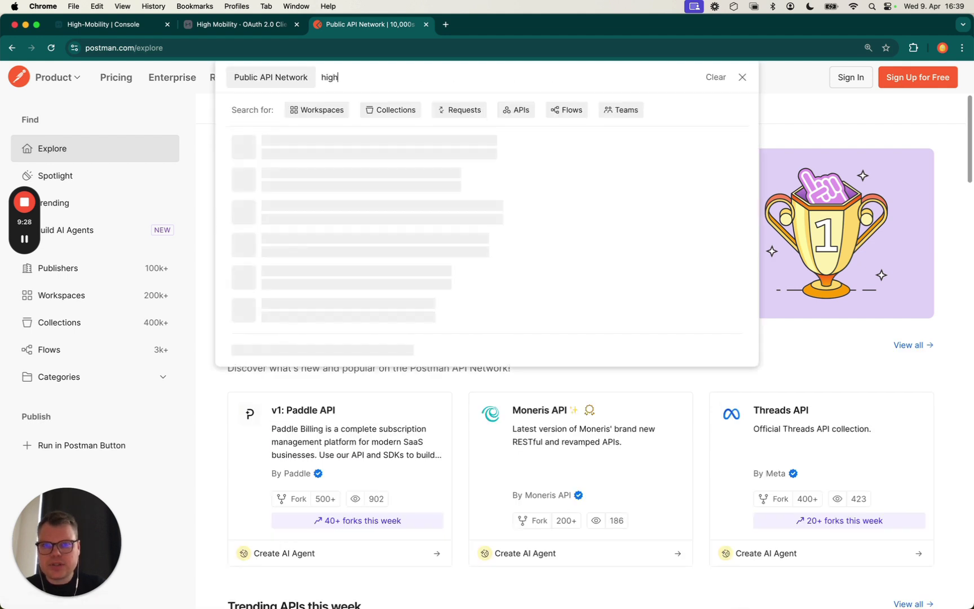
type(" mobility")
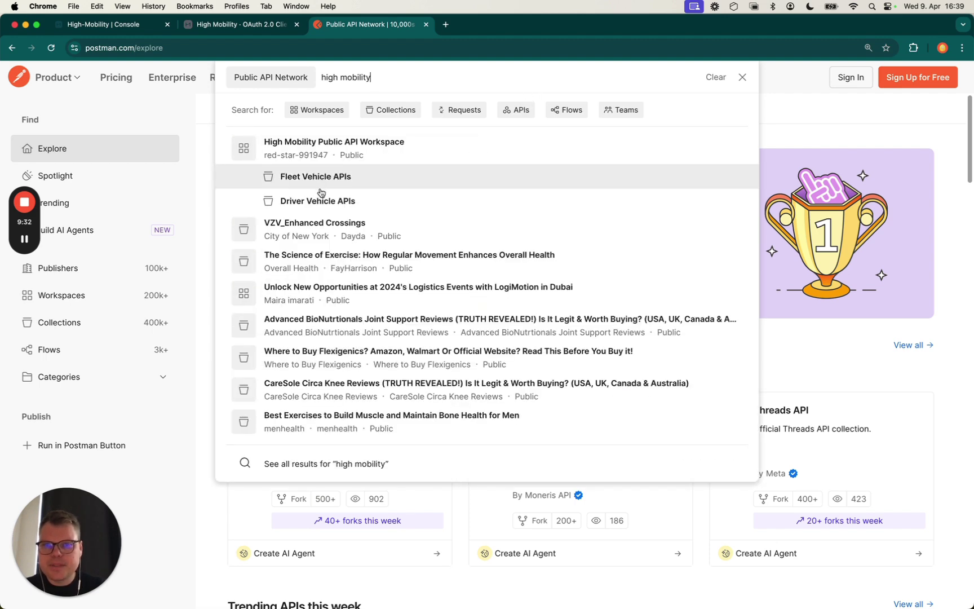
left_click(325, 178)
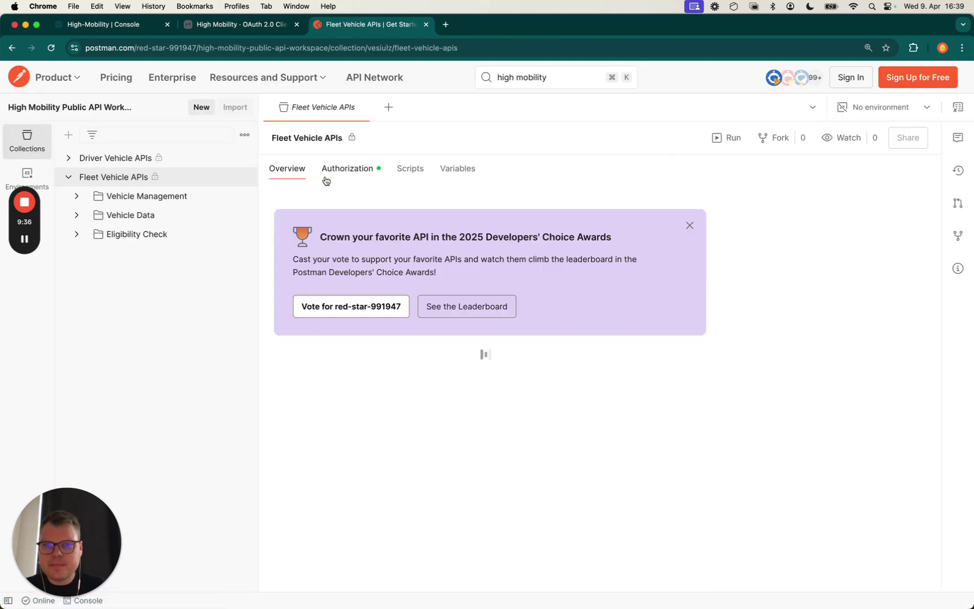
scroll(335, 284, "down", 1)
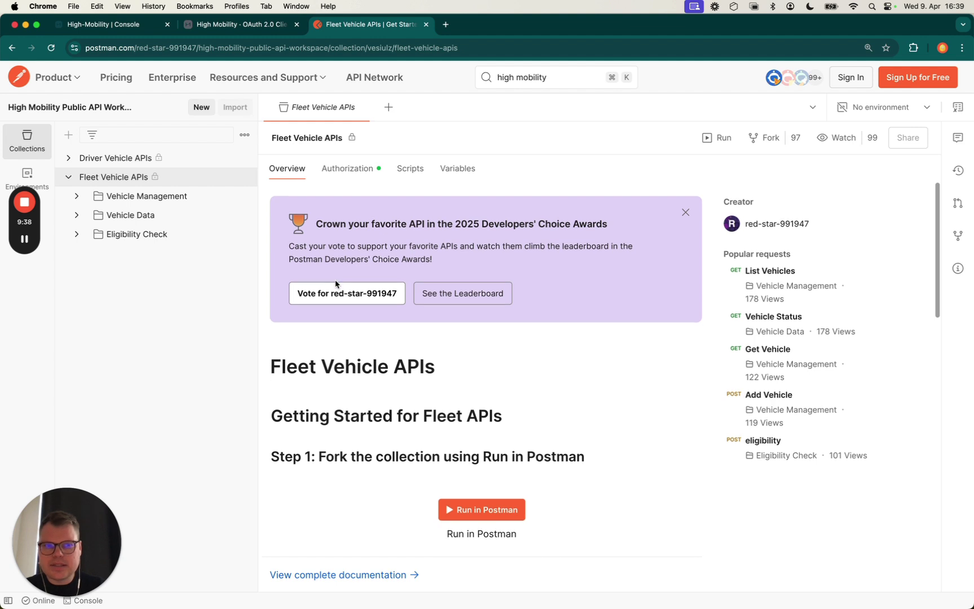
scroll(335, 284, "down", 5)
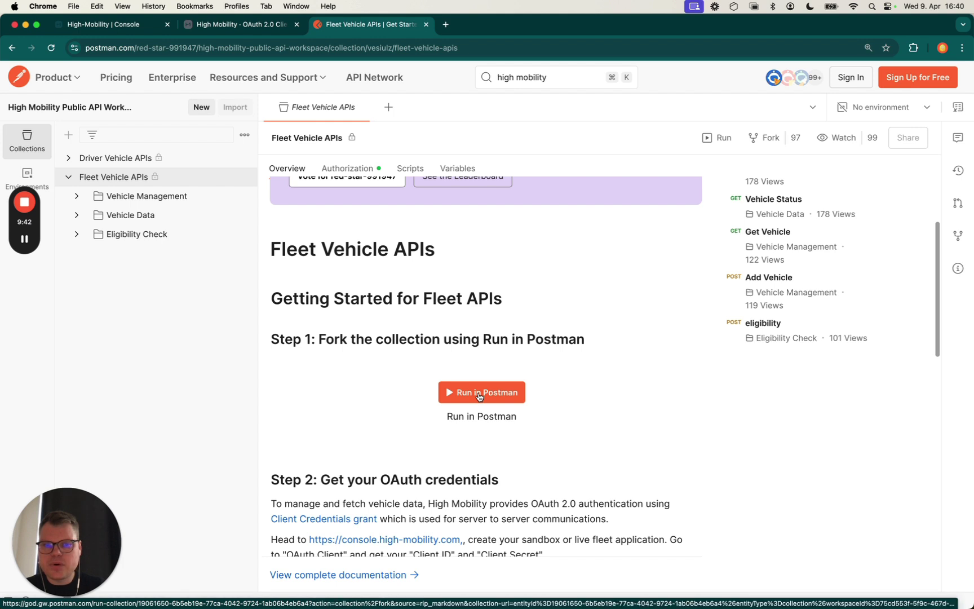
left_click(478, 396)
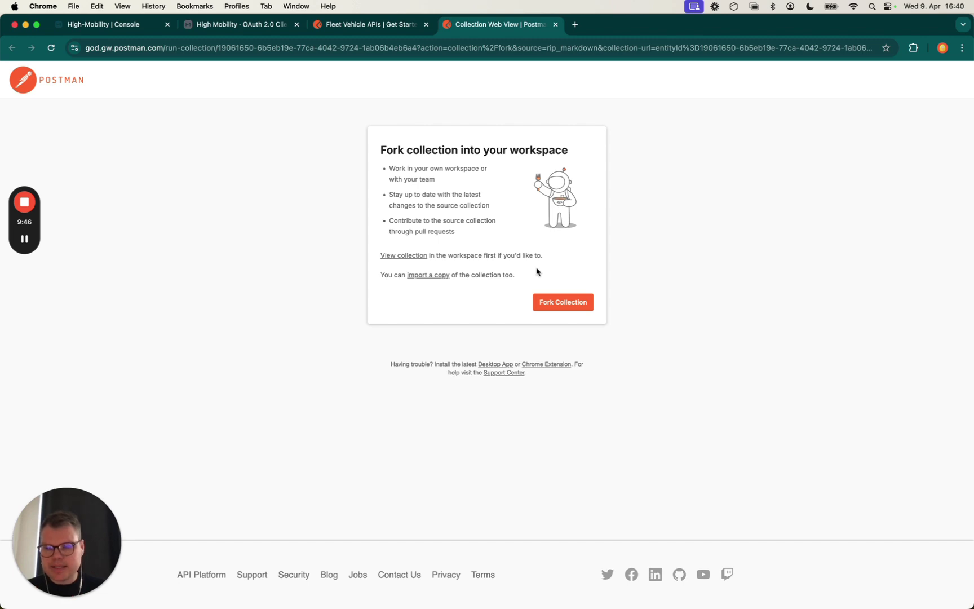
Import a copy of Fleet Vehicle APIs into the 2025 Q1 Demospace workspace in the desktop app
left_click(438, 273)
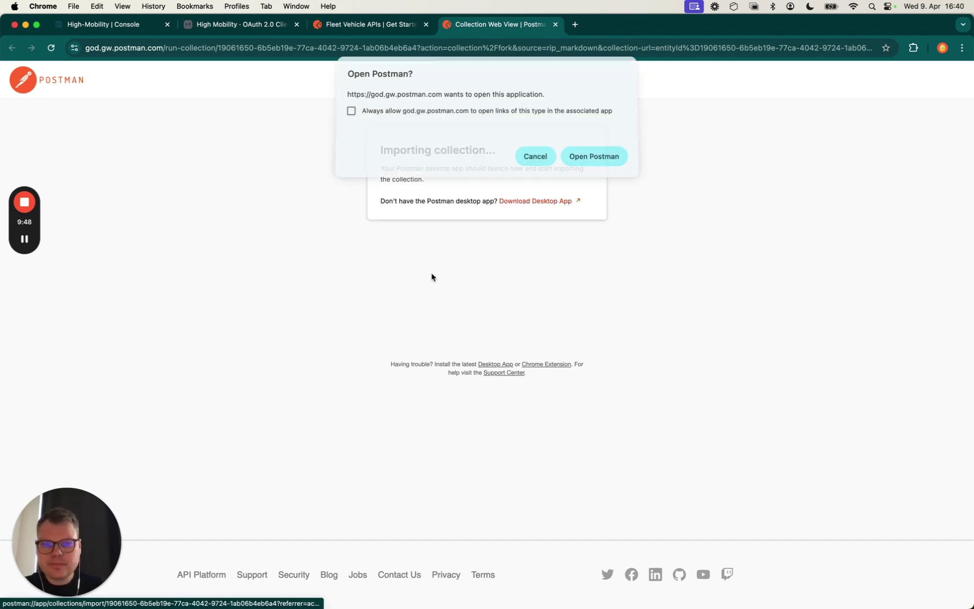
left_click(584, 158)
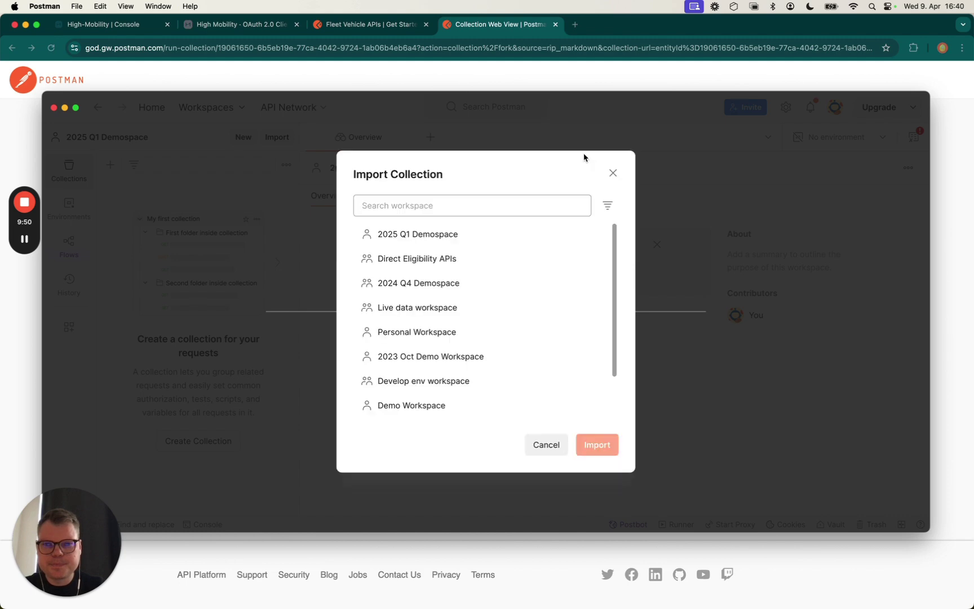
left_click(465, 241)
left_click(590, 447)
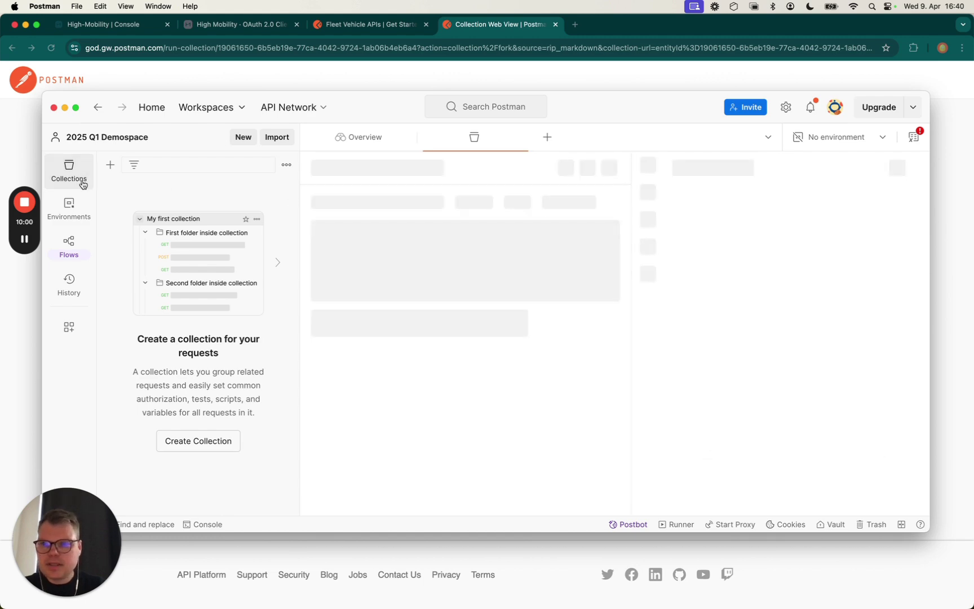
Expand the Vehicle Management, Vehicle Data and Eligibility Check folders, then return to the OAuth docs
left_click(68, 208)
left_click(76, 176)
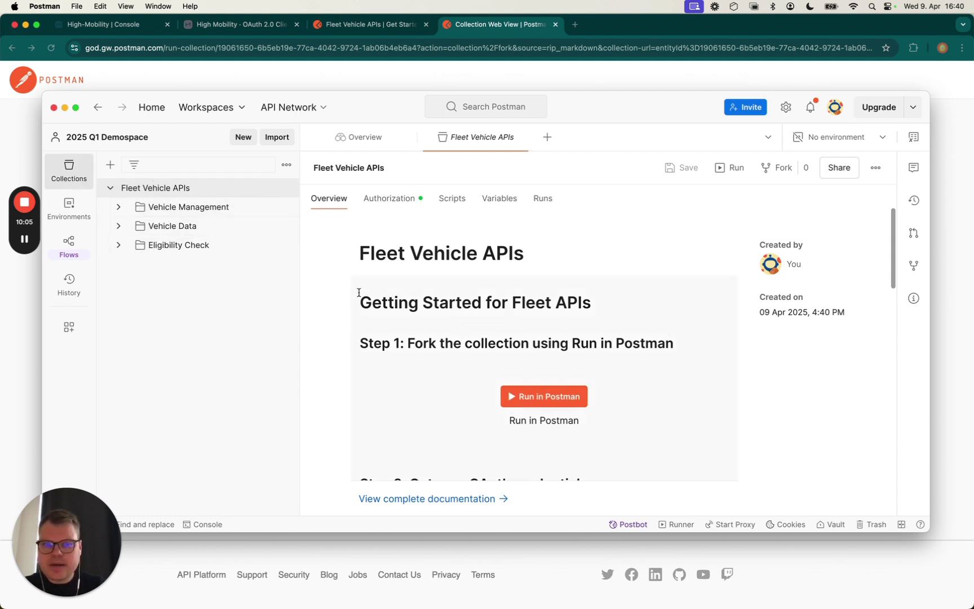
scroll(359, 293, "down", 2)
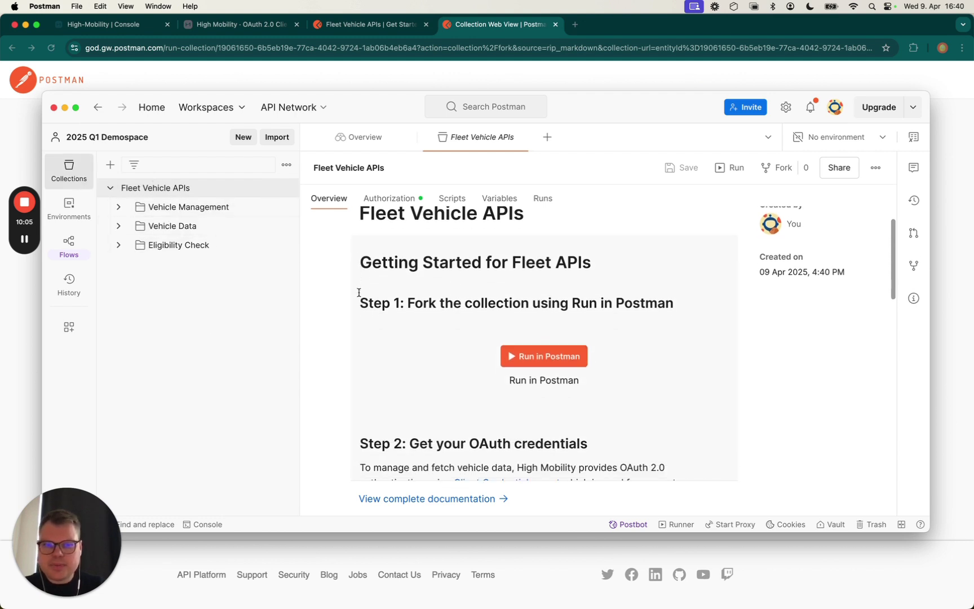
left_click(119, 208)
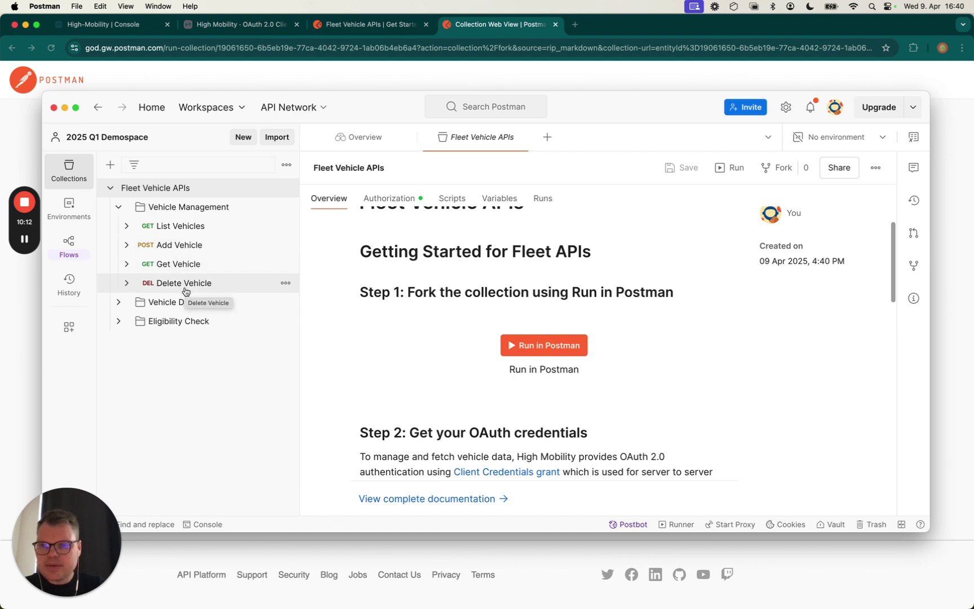
left_click(119, 302)
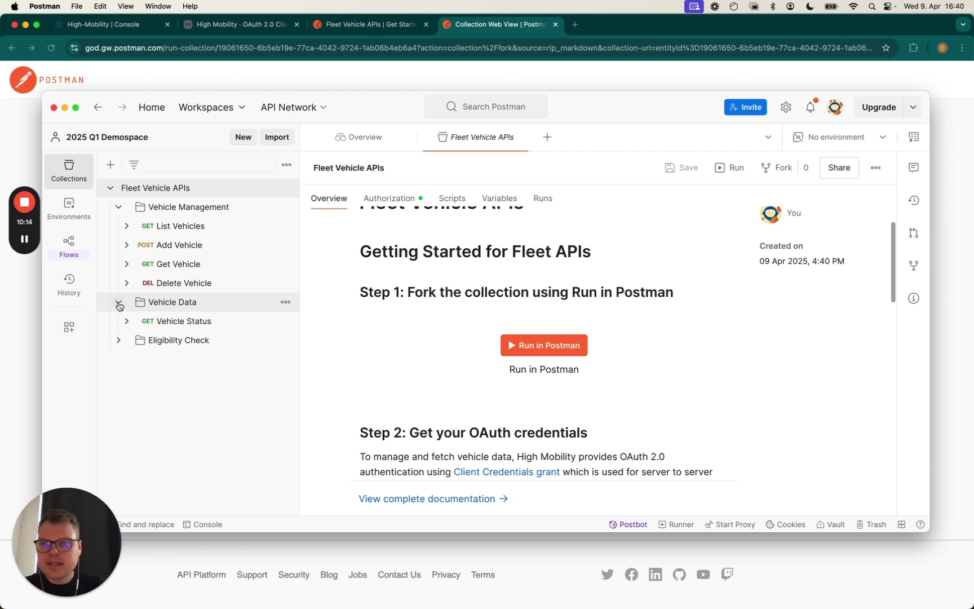
left_click(118, 340)
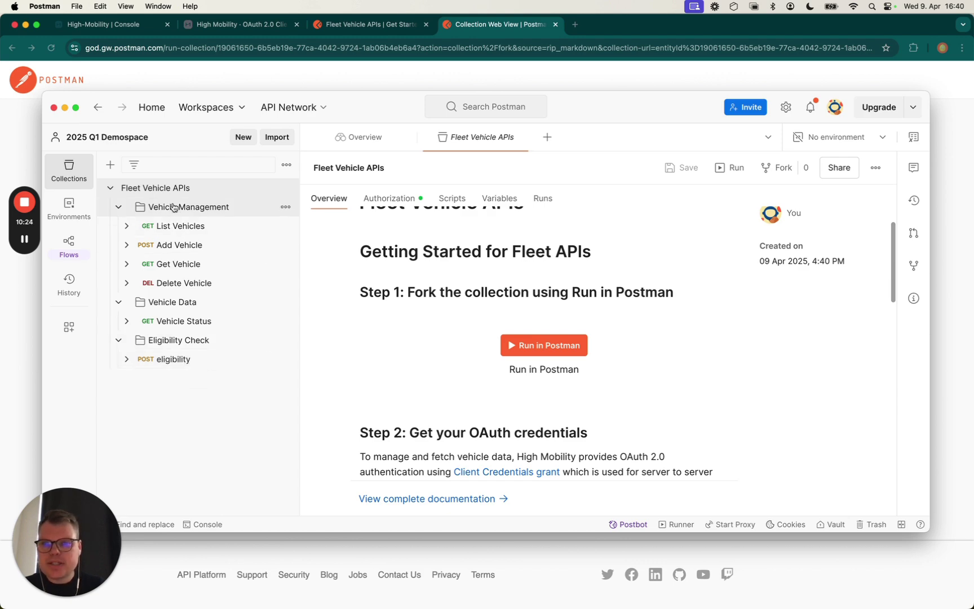
left_click(252, 21)
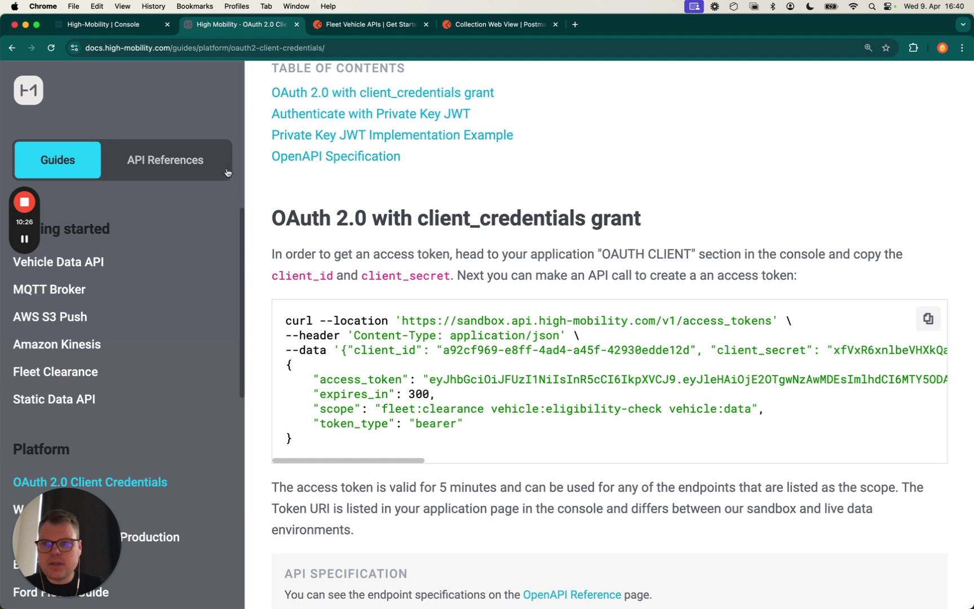
Browse the Fleet Clearance, Vehicle Eligibility and Vehicle Data API references, then return to Fleet Mileage's Live OAuth client
left_click(193, 175)
scroll(676, 454, "down", 3)
left_click(553, 459)
scroll(553, 459, "down", 3)
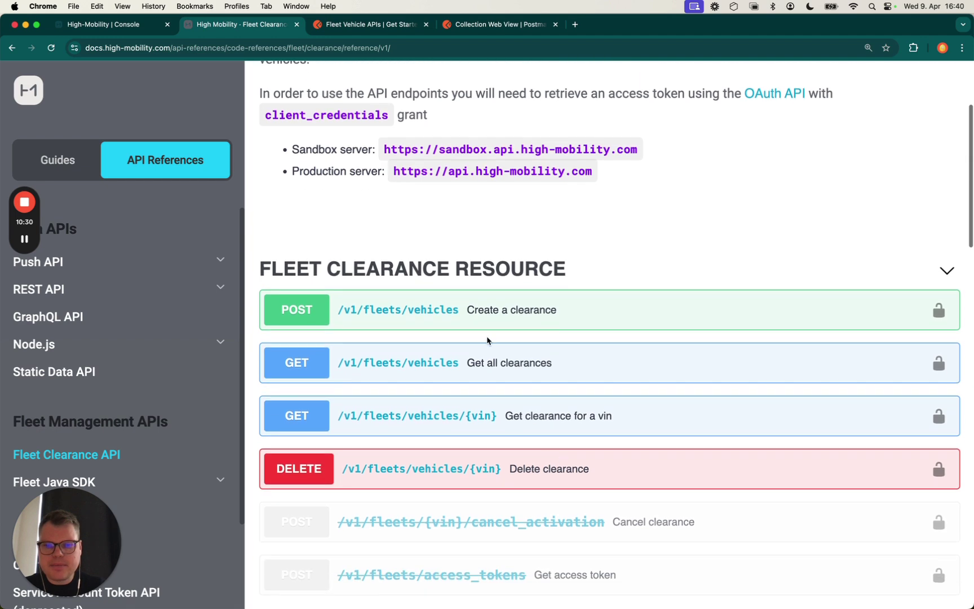
scroll(220, 409, "down", 4)
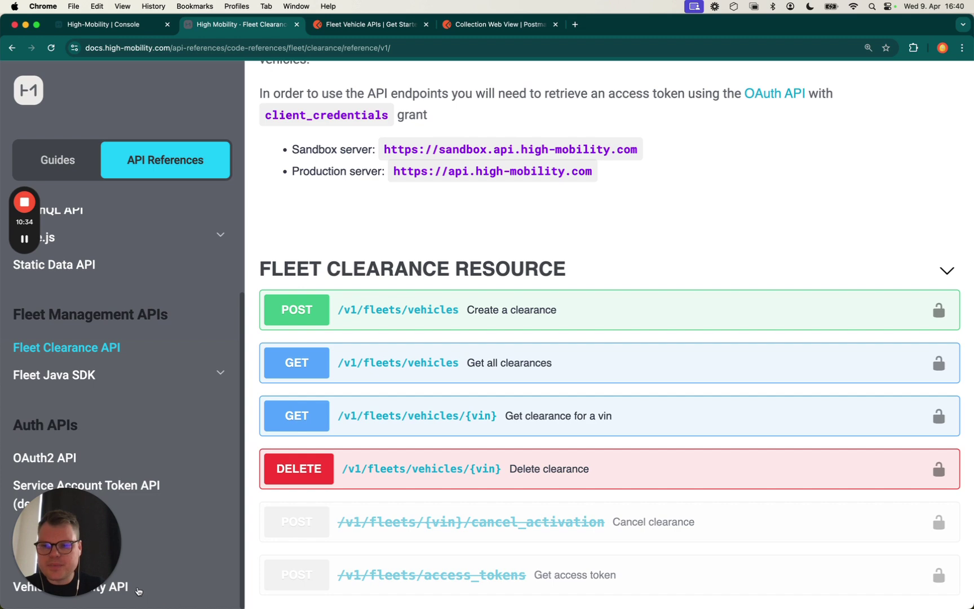
left_click(137, 590)
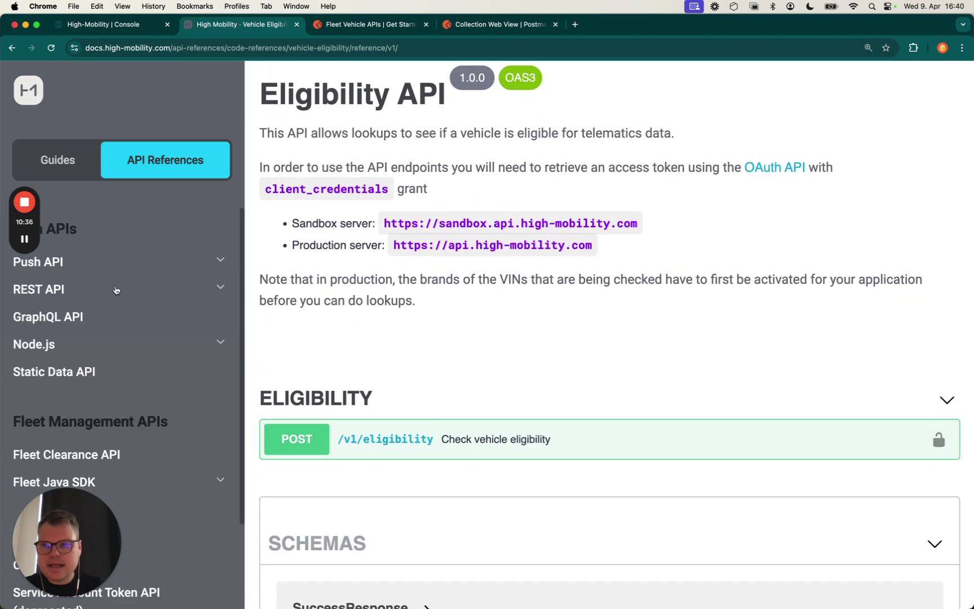
left_click(117, 291)
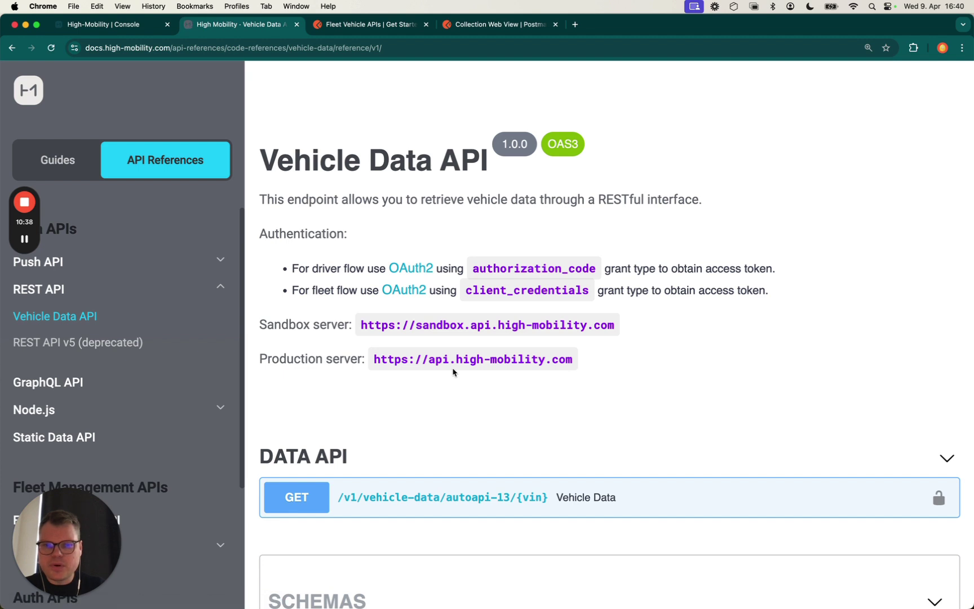
scroll(454, 372, "down", 3)
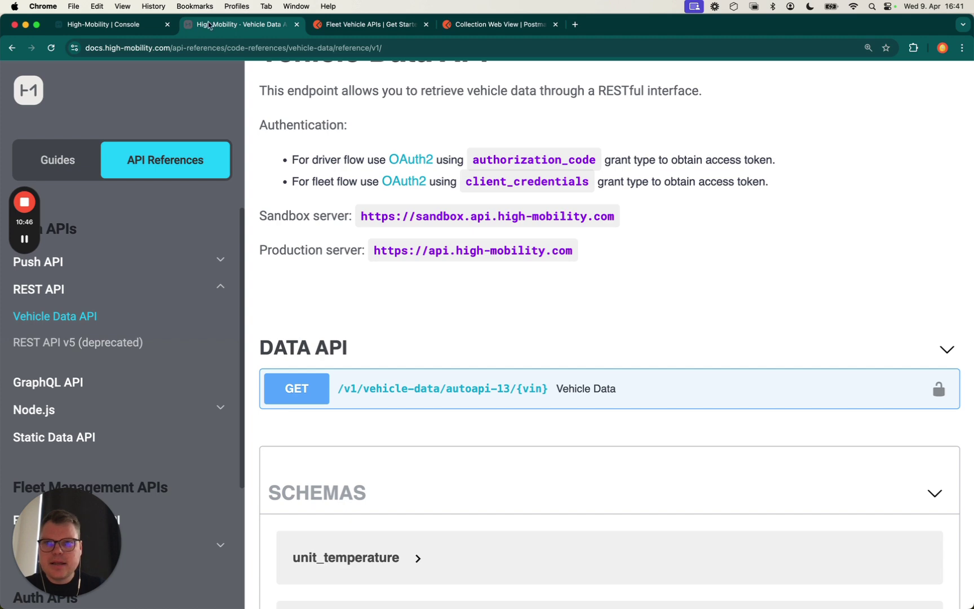
left_click(144, 25)
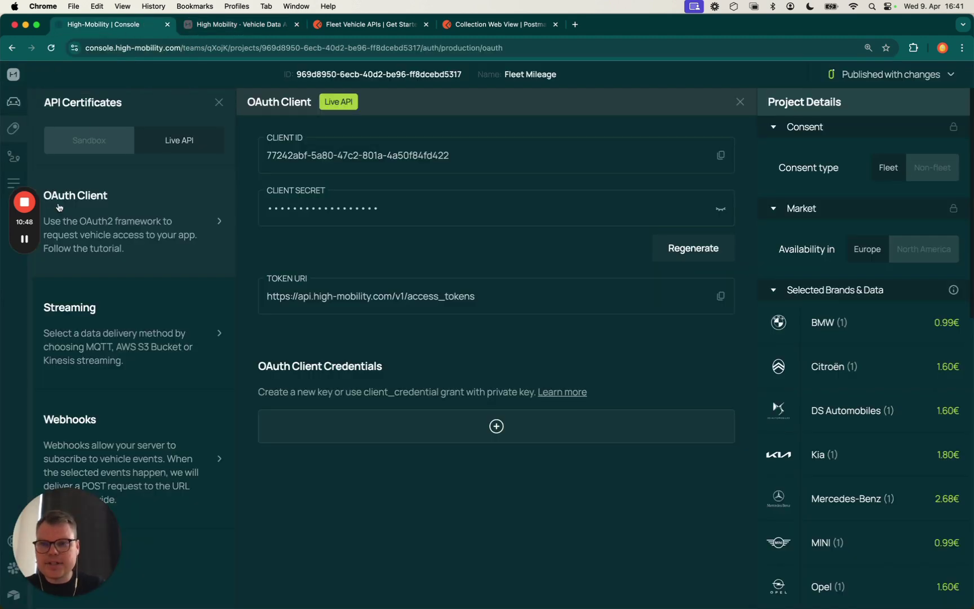
Check the console's Streaming settings, which show streaming disabled, then switch to Postman
left_click(97, 295)
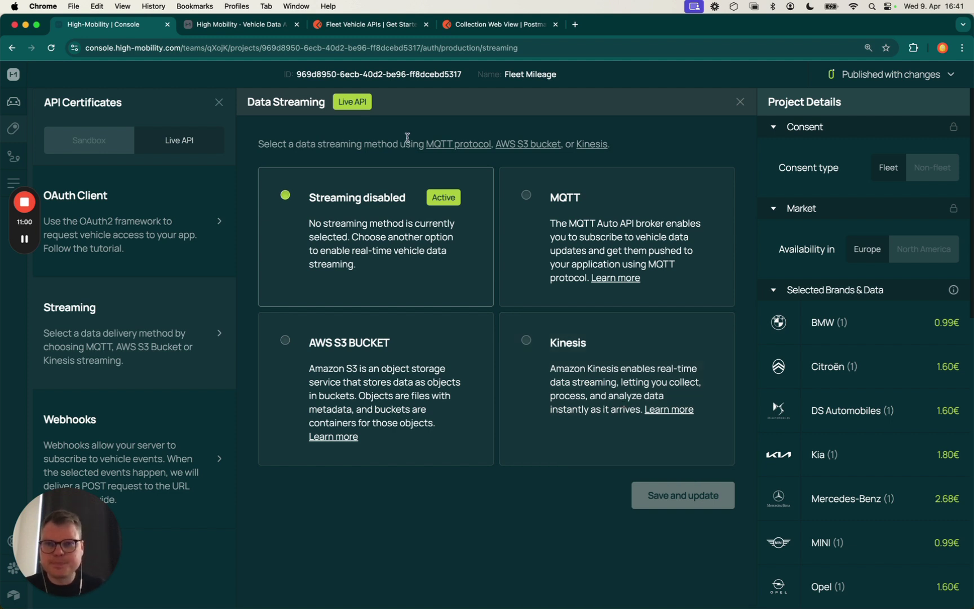
key("super+Tab")
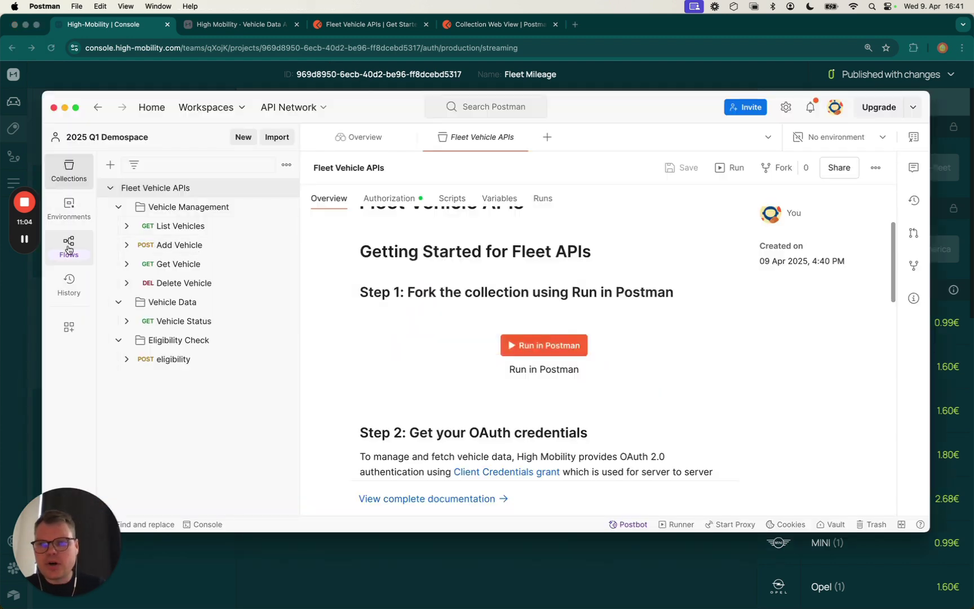
Open the Fleet Env variables and remove 'sandbox' from the API_BASE_URL current value
left_click(79, 219)
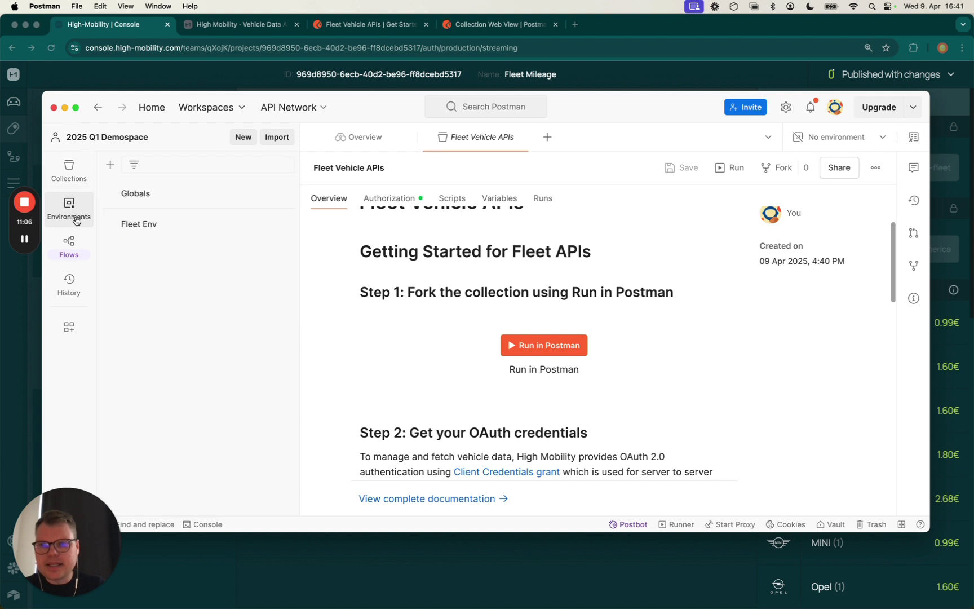
left_click(159, 223)
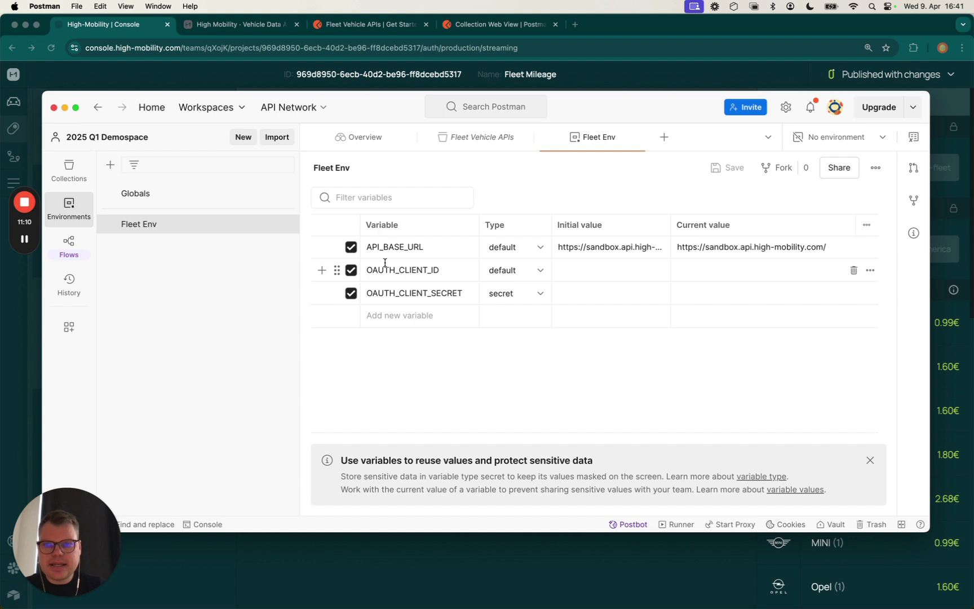
left_click(715, 249)
double_click(716, 249)
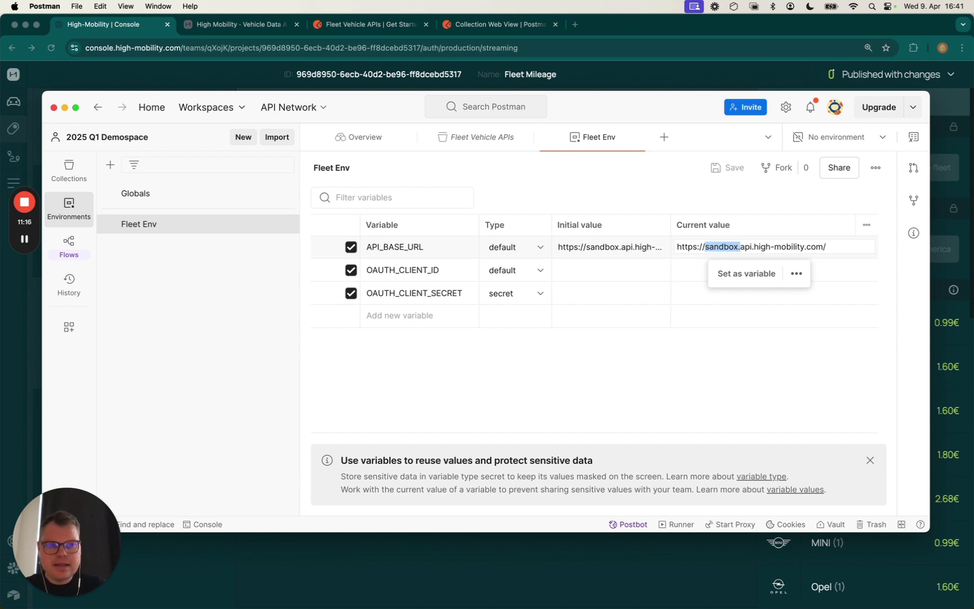
key("BackSpace")
Copy the OAuth client ID from the console and paste it as OAUTH_CLIENT_ID
left_click(721, 261)
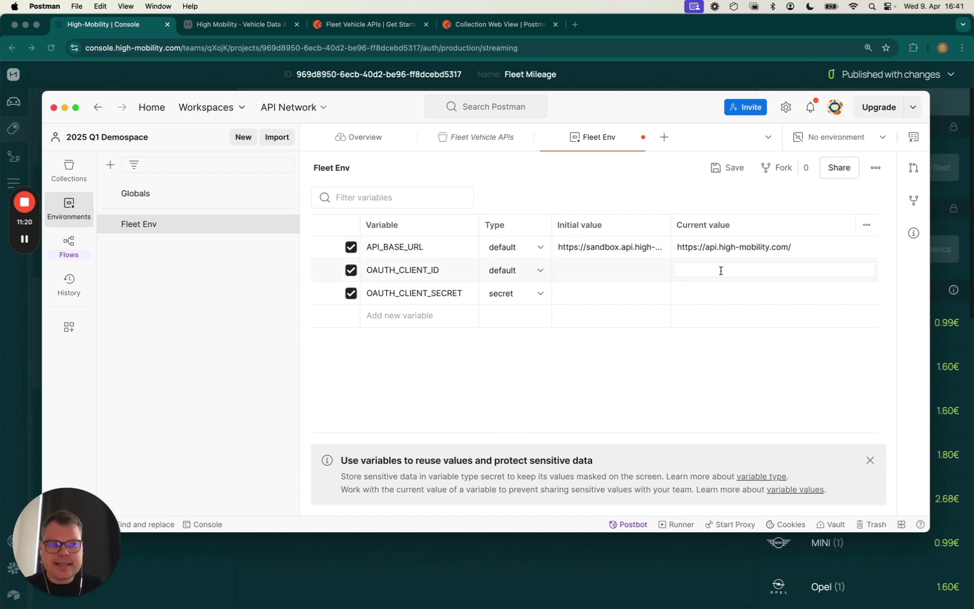
key("super+Tab")
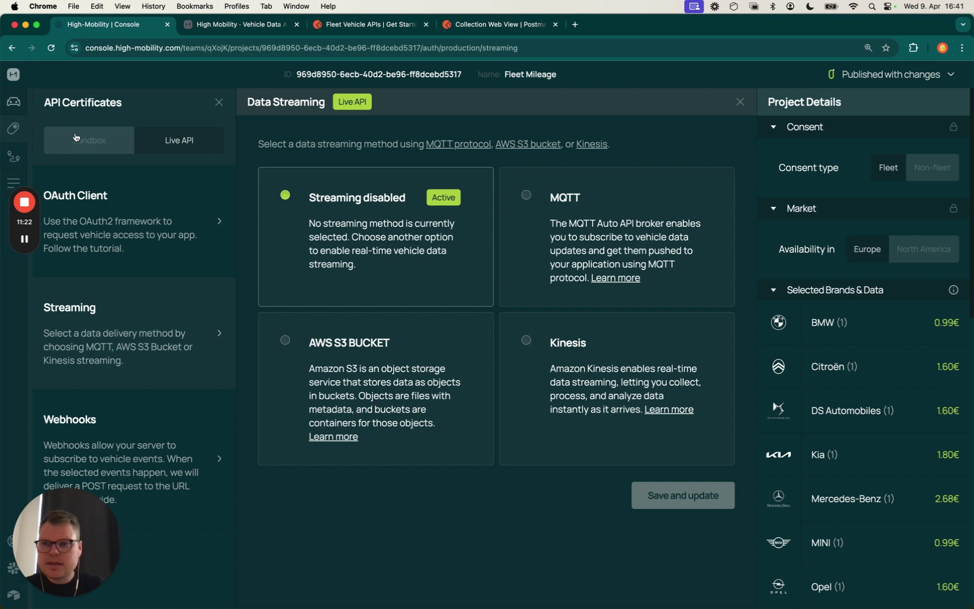
left_click(79, 195)
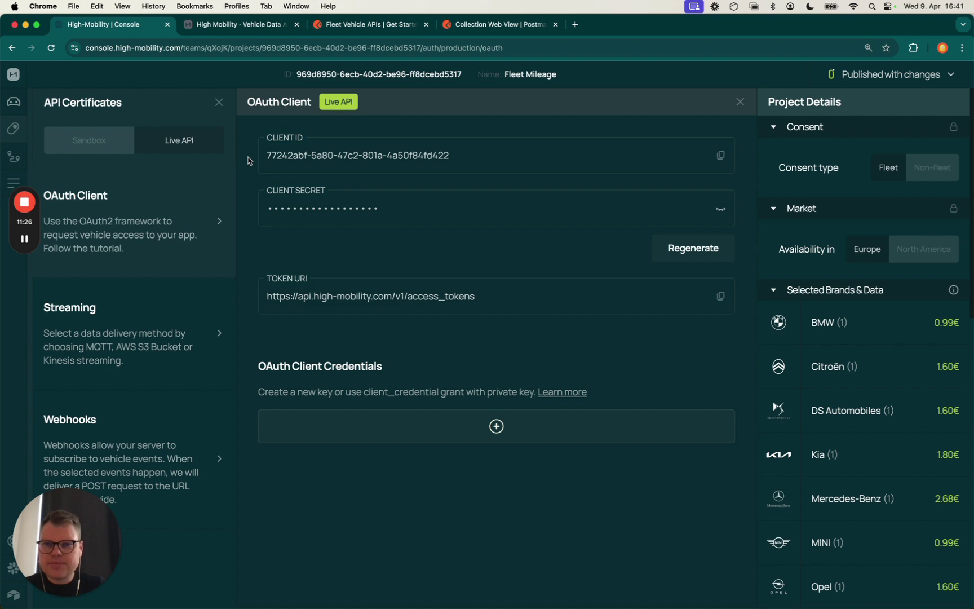
left_click(720, 155)
key("super+Tab")
left_click(721, 269)
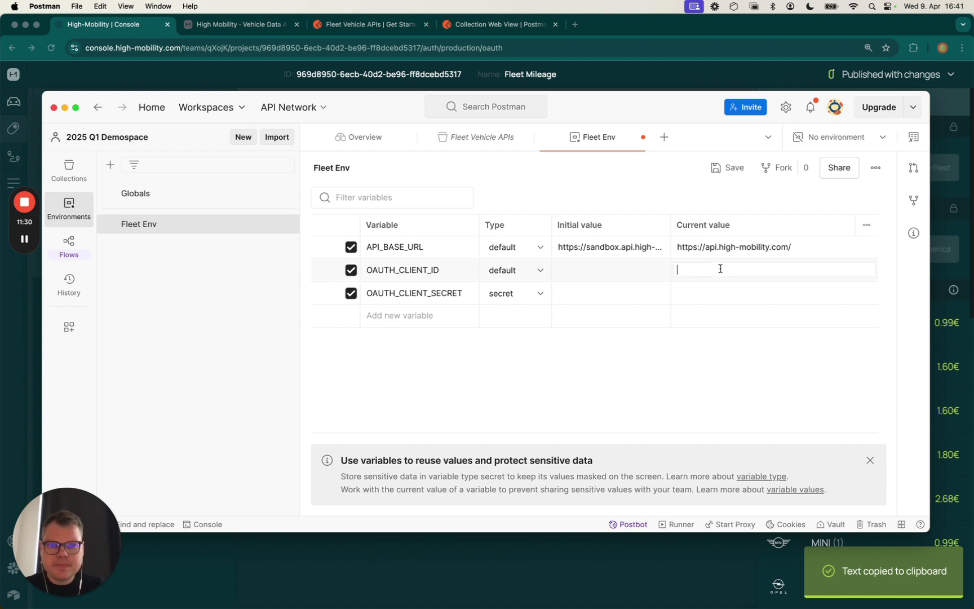
key("super+v")
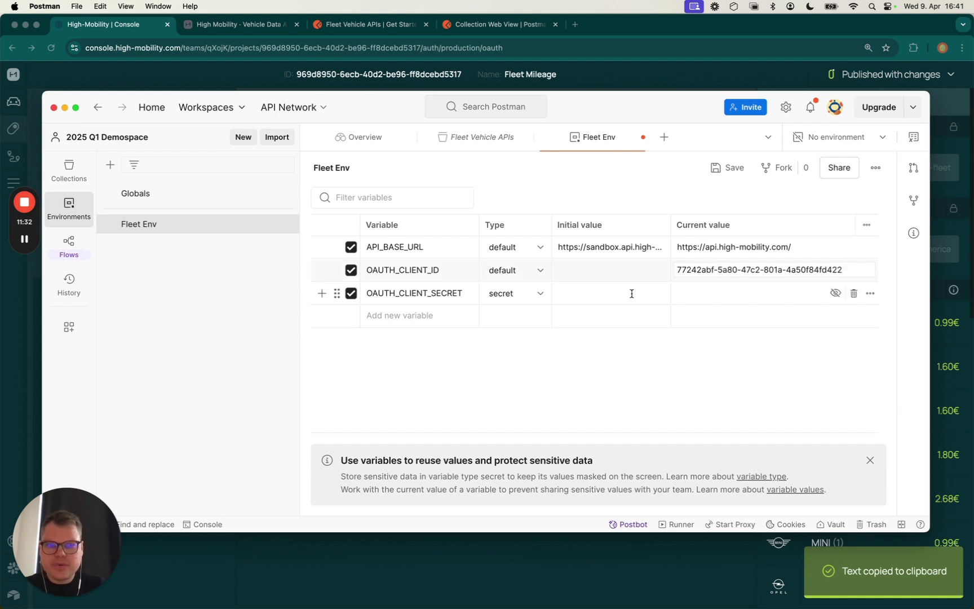
Fill in the OAUTH_CLIENT_SECRET value, save Fleet Env, and make it the active environment
left_click(24, 240)
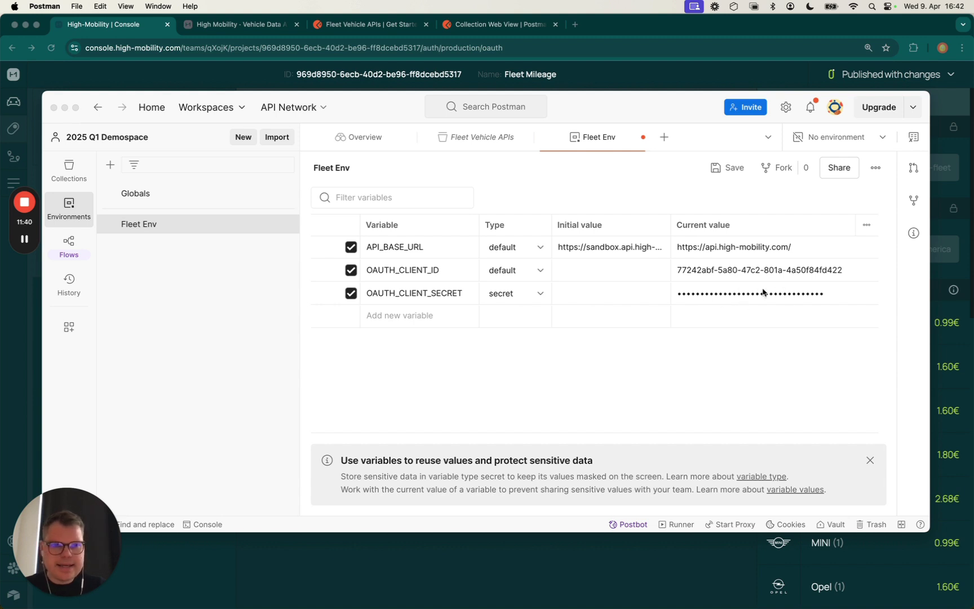
left_click(716, 169)
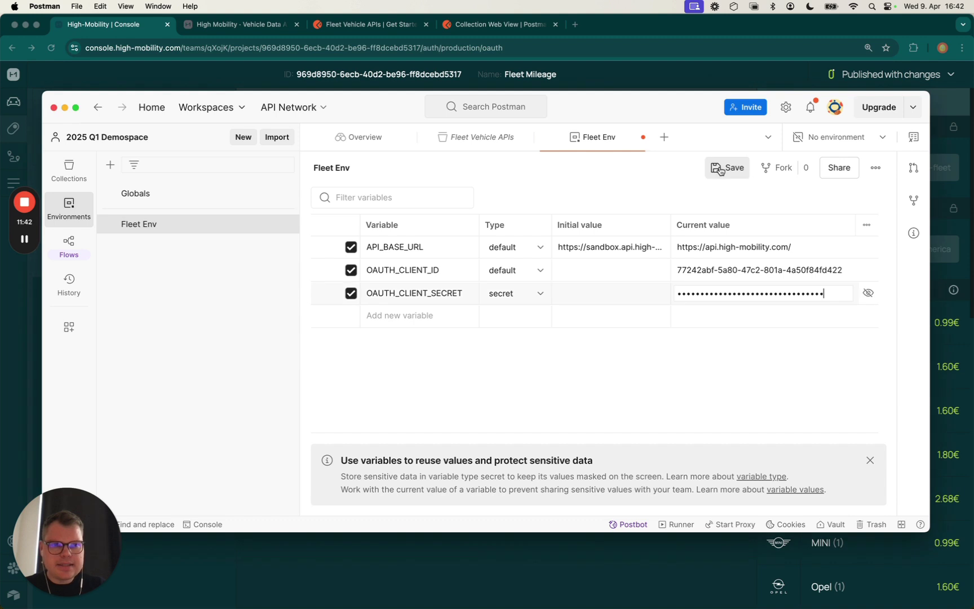
left_click(847, 145)
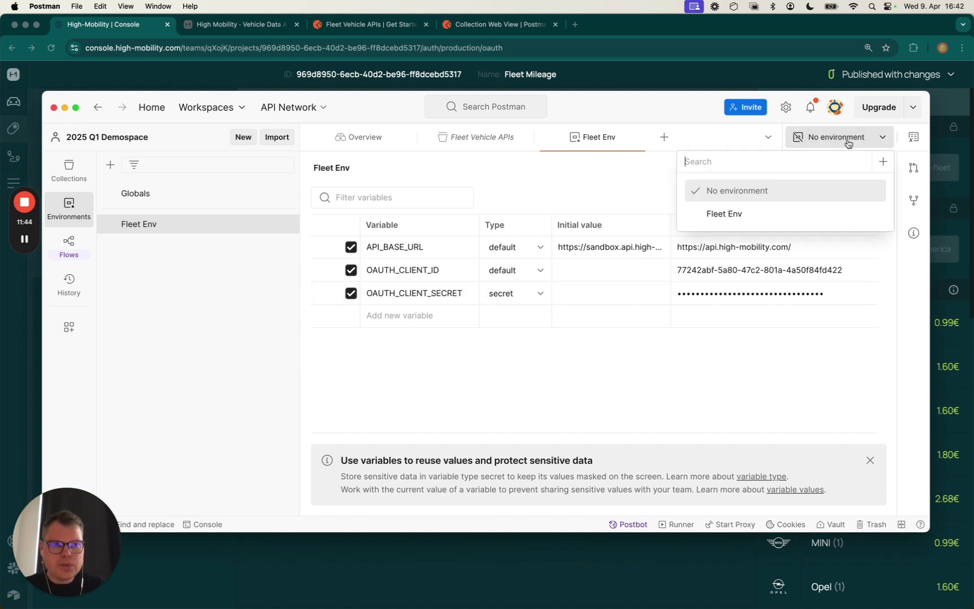
left_click(771, 212)
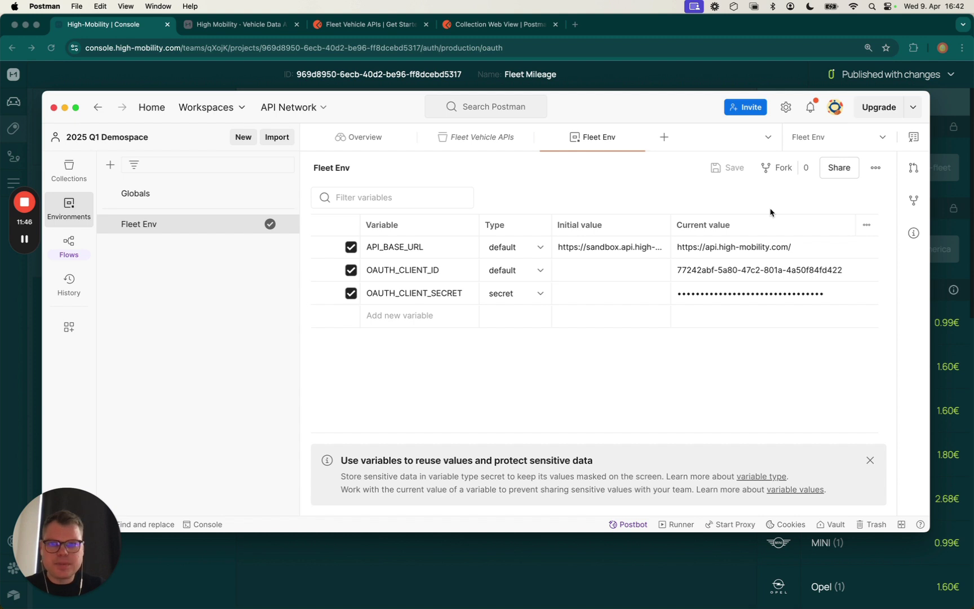
Open the Fleet Vehicle APIs collection's Authorization settings
left_click(80, 179)
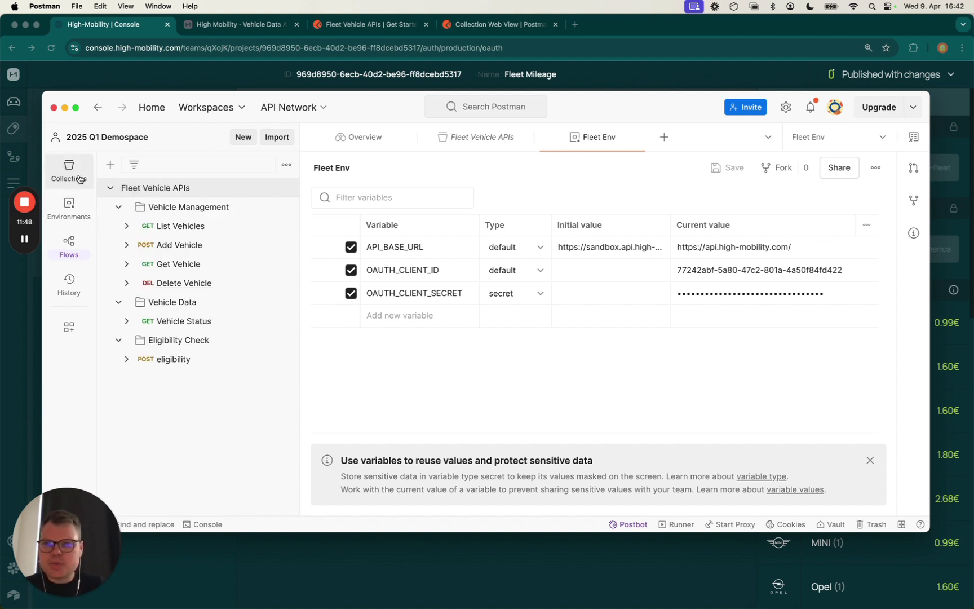
left_click(168, 229)
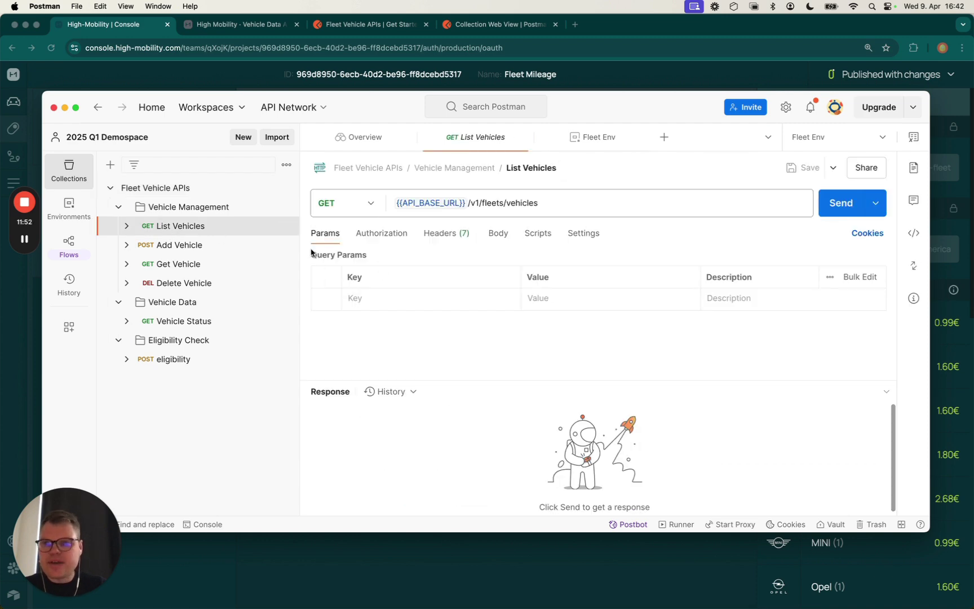
left_click(179, 194)
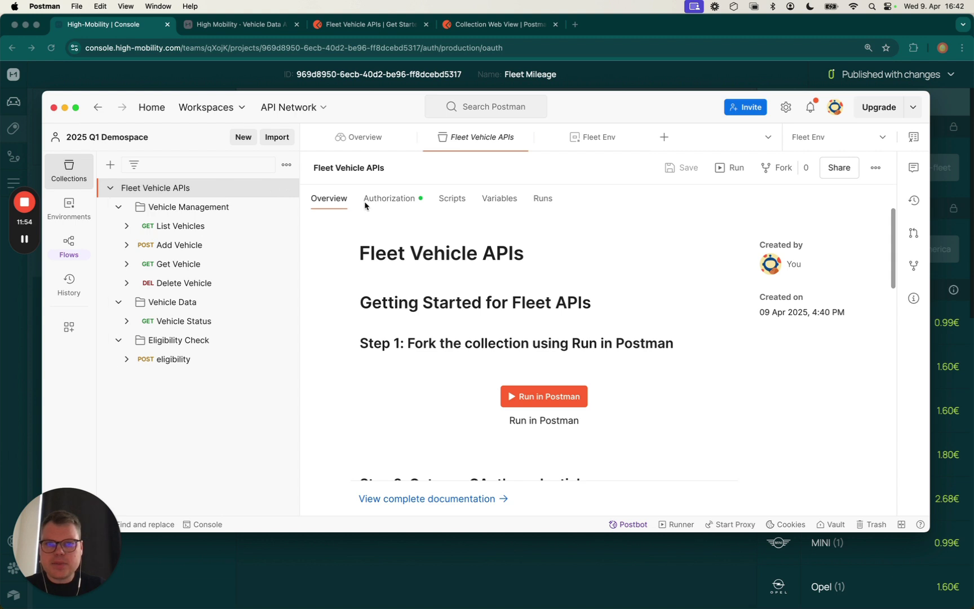
left_click(393, 200)
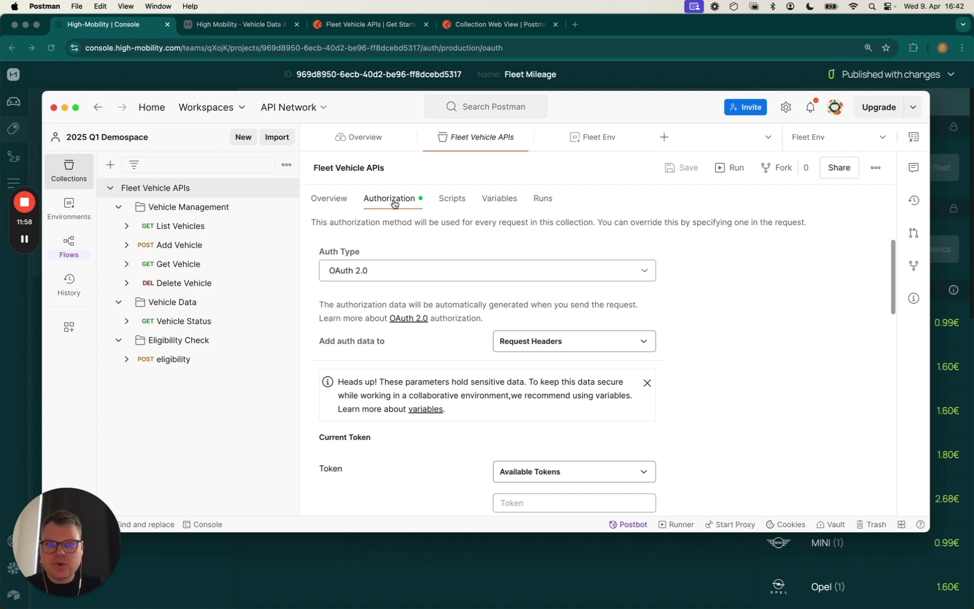
Get a new OAuth 2.0 client-credentials access token and use it for the collection
scroll(445, 361, "down", 5)
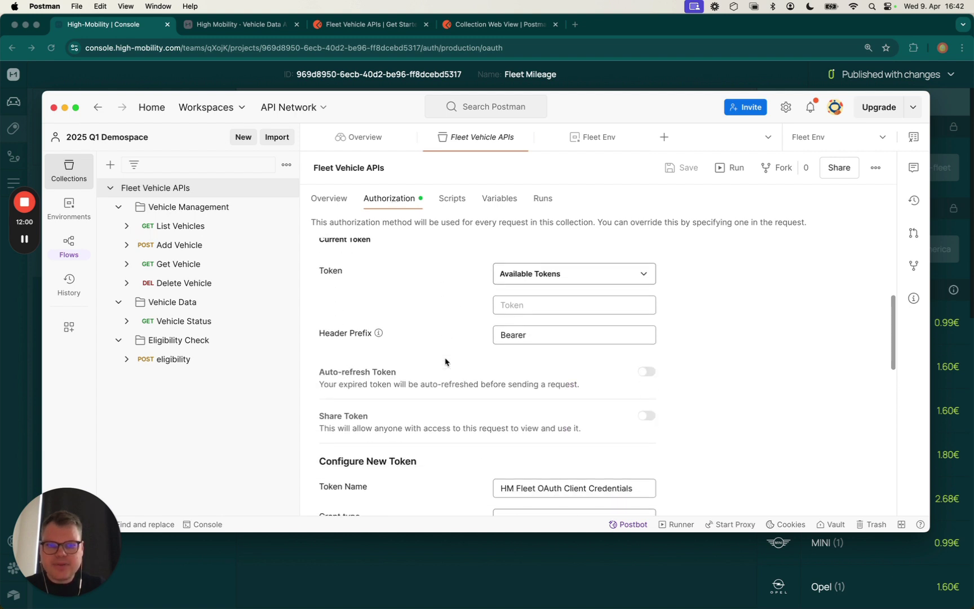
scroll(446, 362, "down", 3)
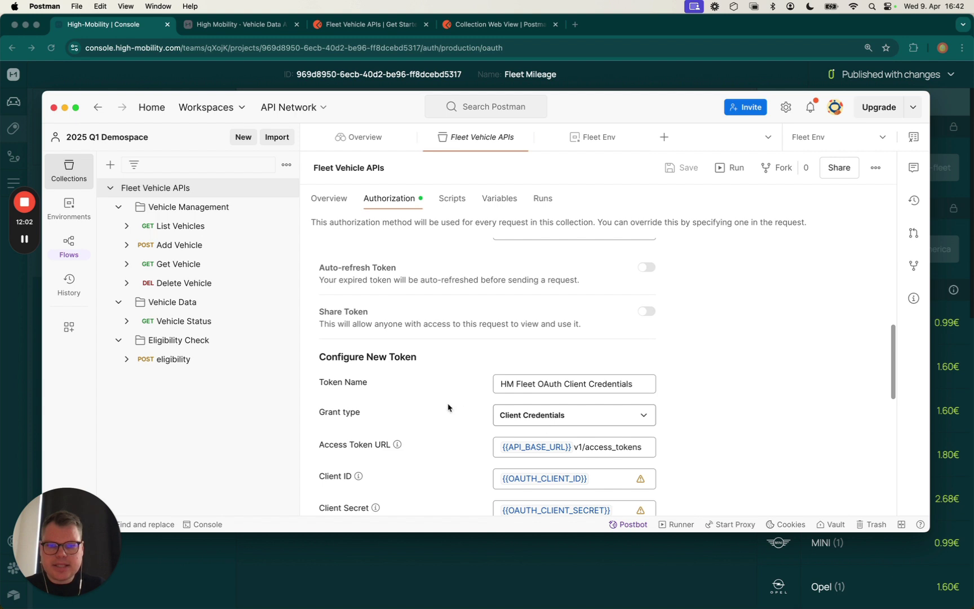
scroll(448, 408, "down", 3)
scroll(448, 408, "down", 1)
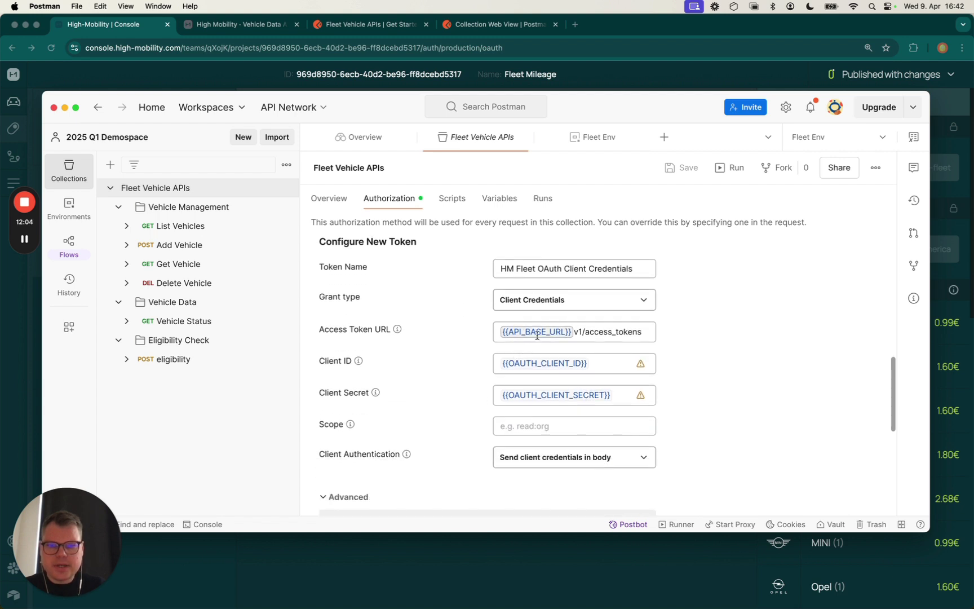
mouse_move(529, 334)
scroll(425, 379, "down", 5)
scroll(424, 383, "down", 2)
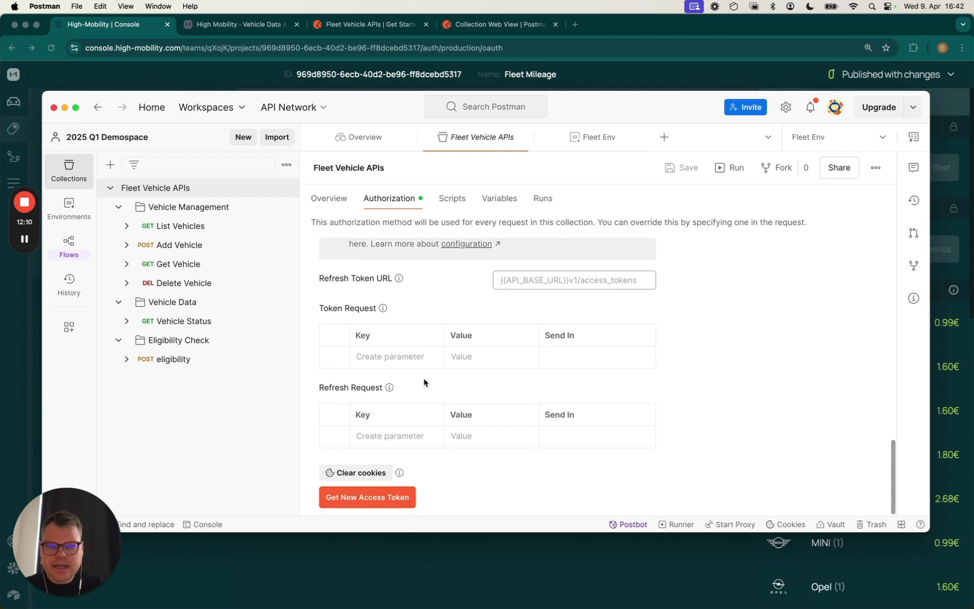
left_click(381, 497)
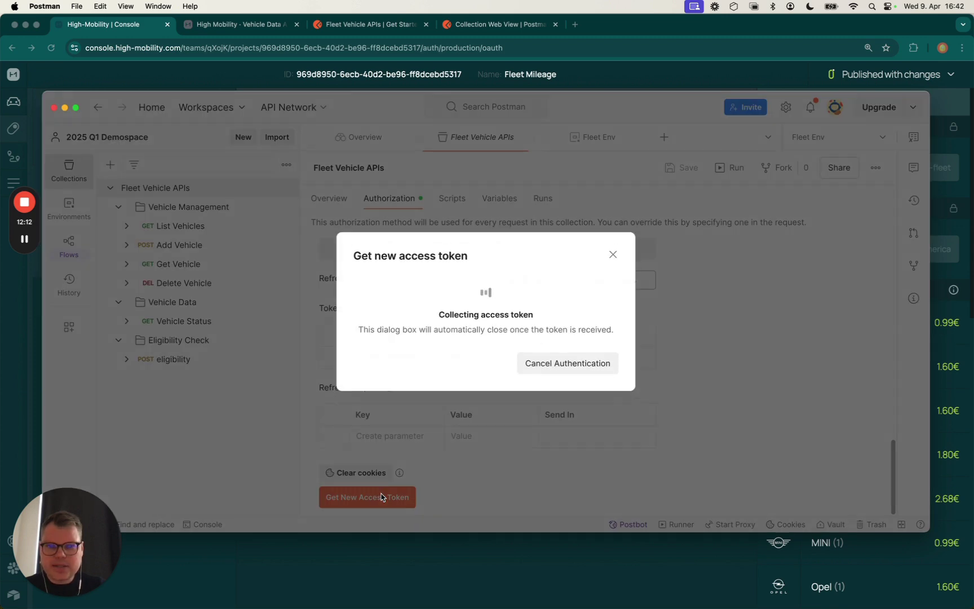
left_click(586, 366)
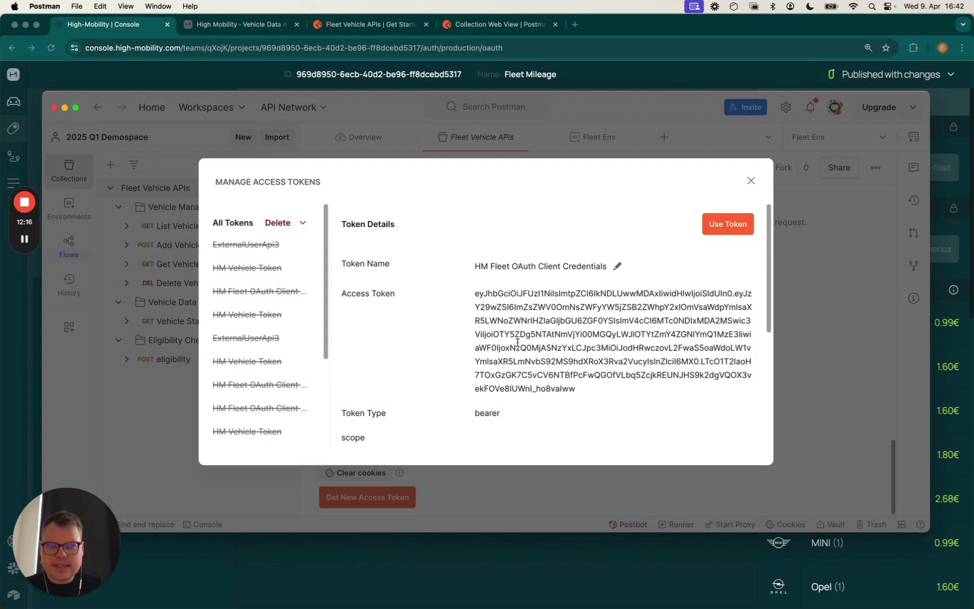
left_click(729, 224)
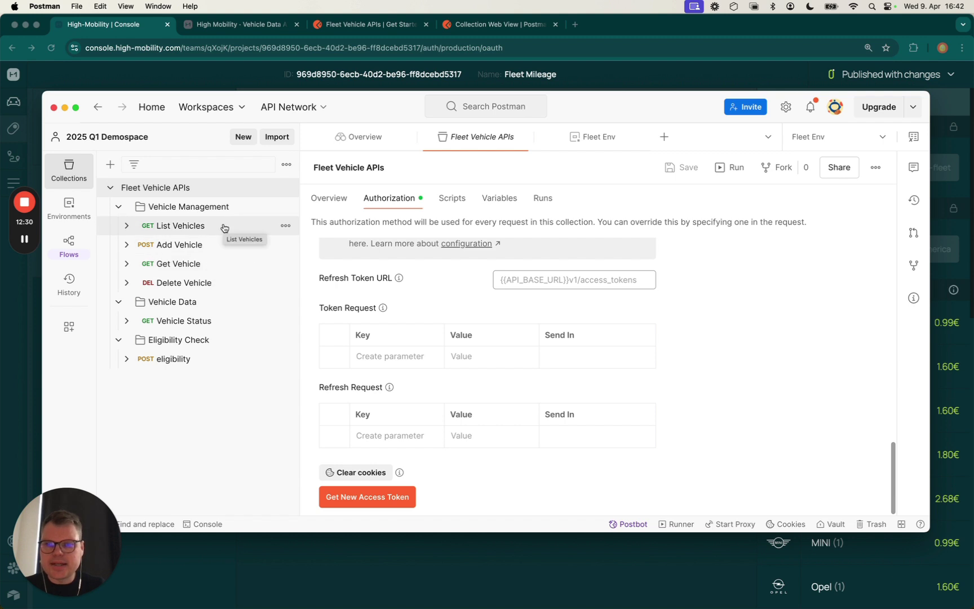
Send List Vehicles, getting 200 OK with an empty [] list, then open Add Vehicle
left_click(196, 226)
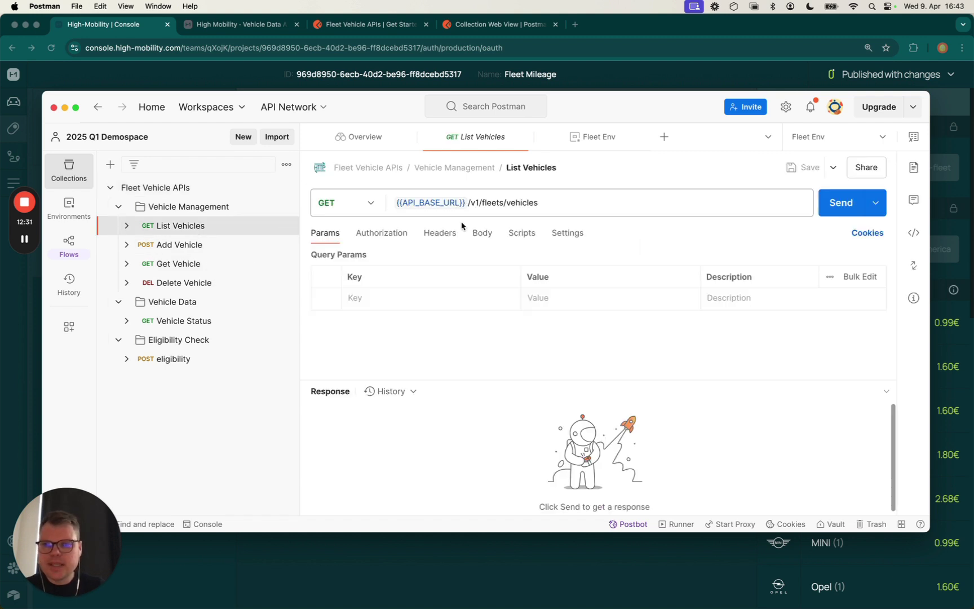
left_click(822, 207)
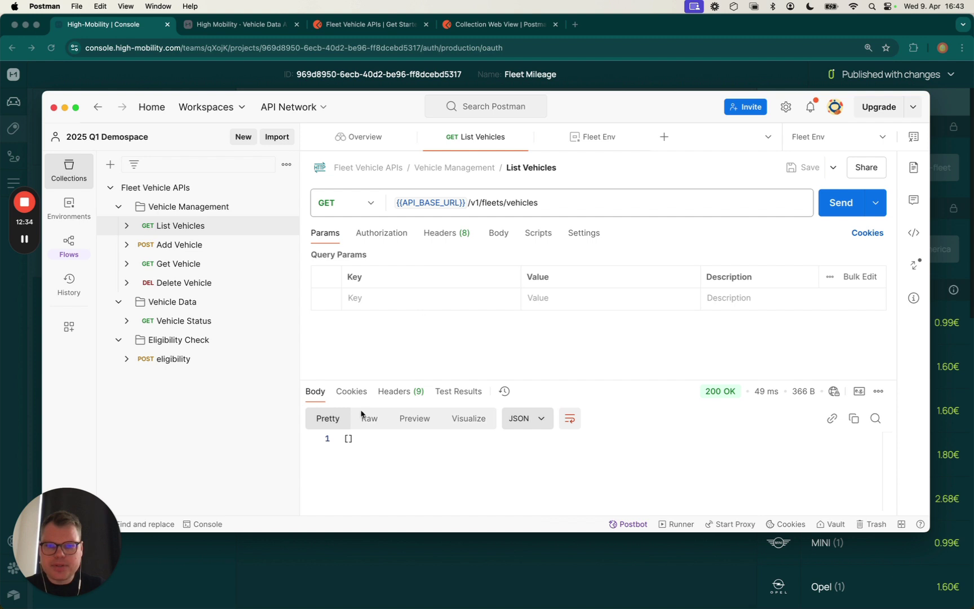
left_click_drag(354, 438, 341, 441)
left_click(384, 445)
left_click(214, 244)
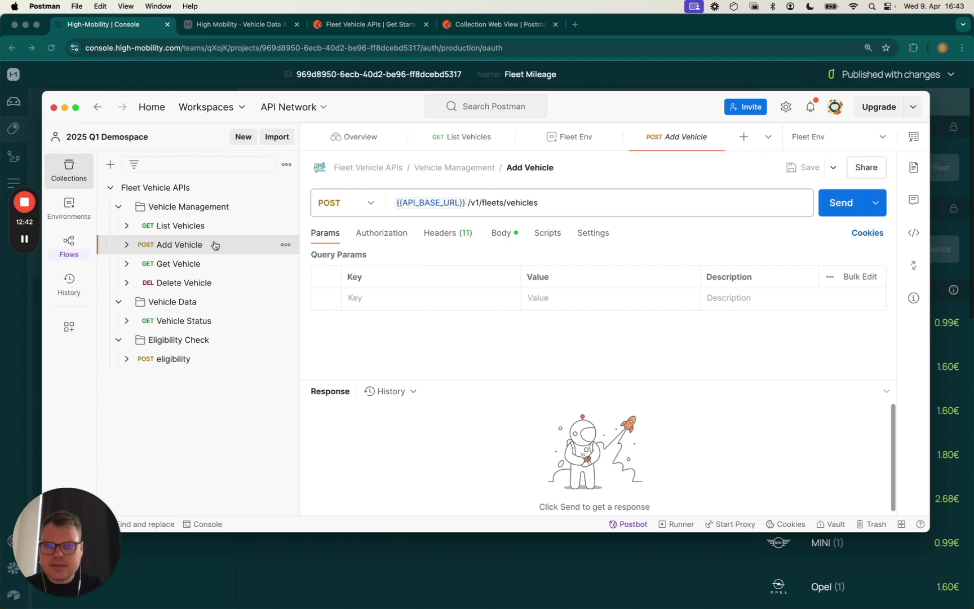
In the Add Vehicle JSON body, replace the <brand> placeholder with bmw
left_click(501, 233)
left_click(437, 320)
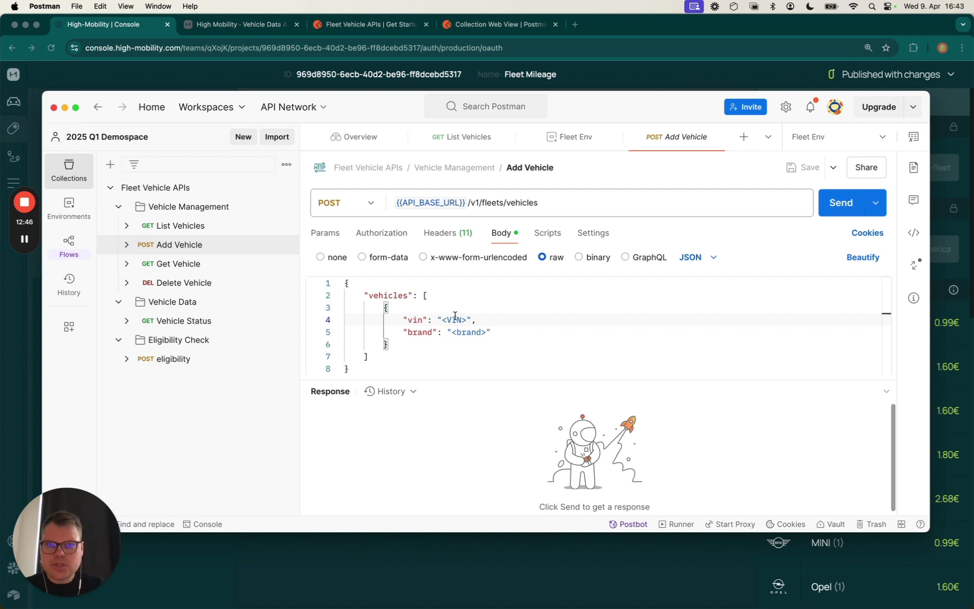
double_click(443, 320)
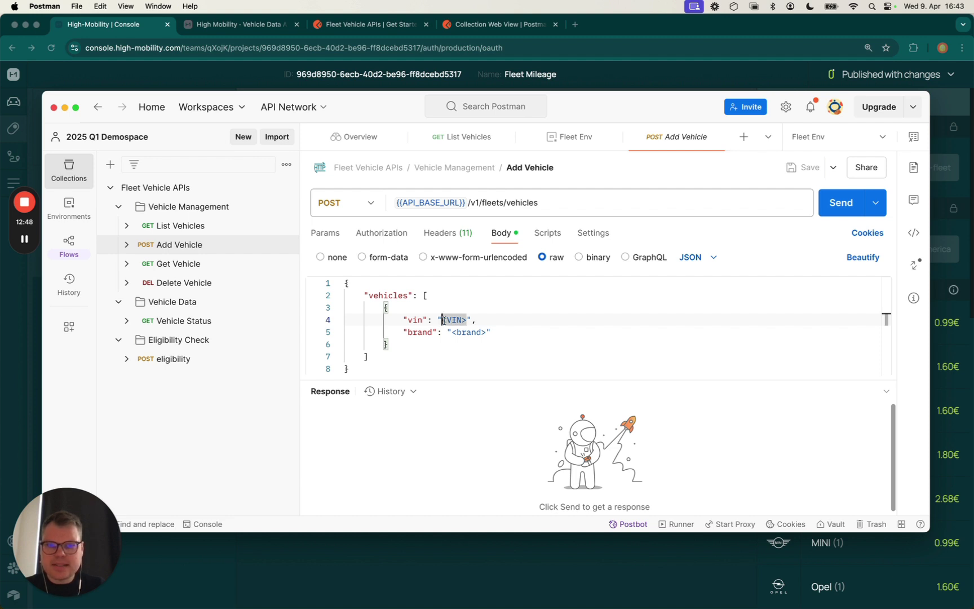
left_click(442, 332)
left_click_drag(452, 332, 486, 332)
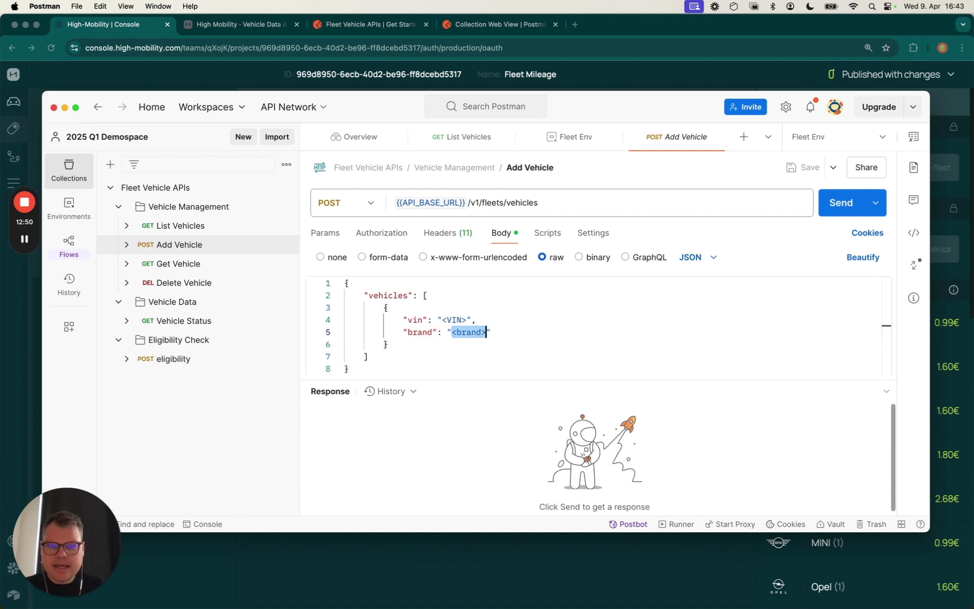
type("bmw")
left_click(529, 325)
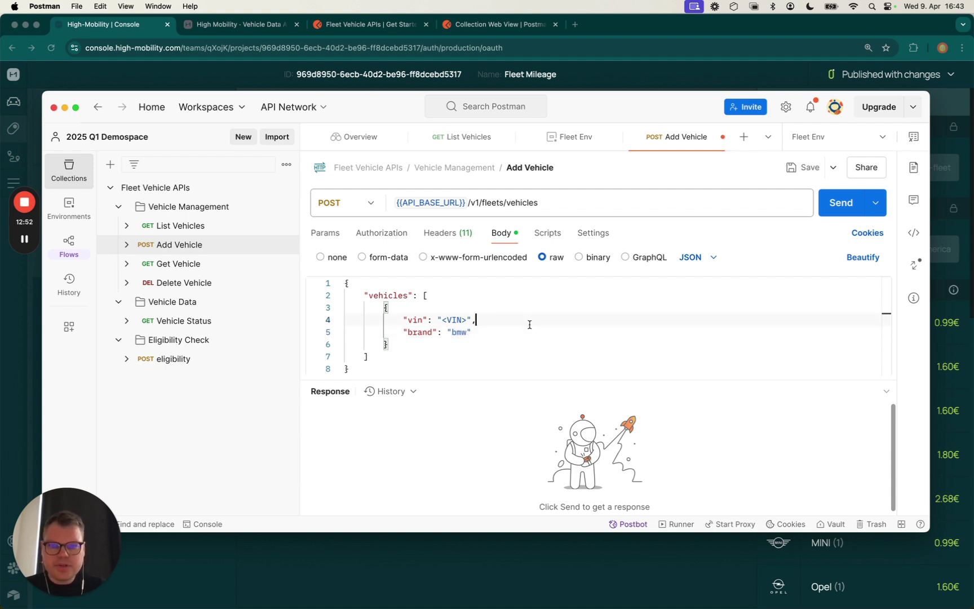
Replace the <VIN> placeholder with the BMW's VIN copied from the browser
key("super+Tab")
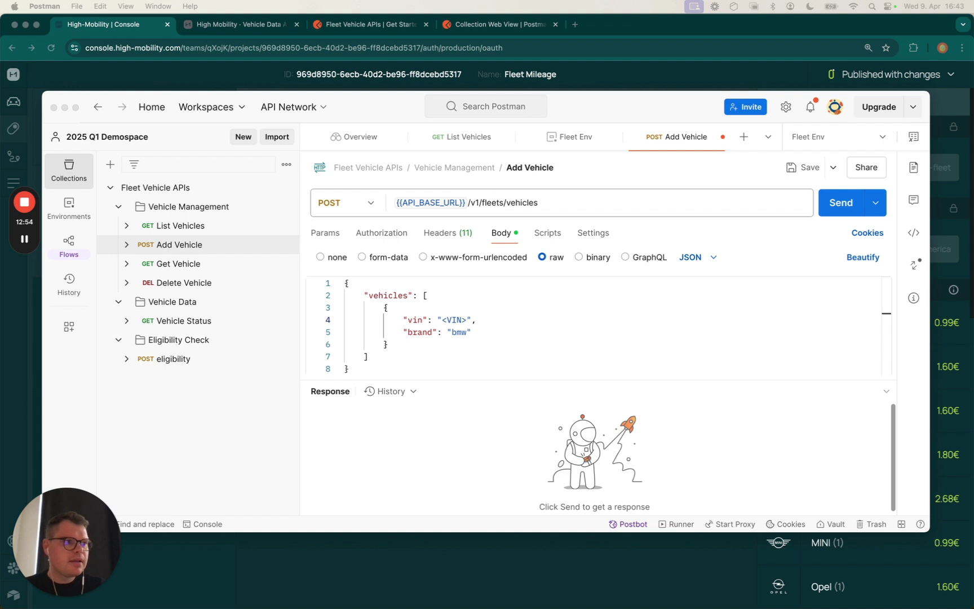
left_click(445, 309)
left_click(443, 310)
left_click(443, 319)
left_click_drag(443, 319, 468, 320)
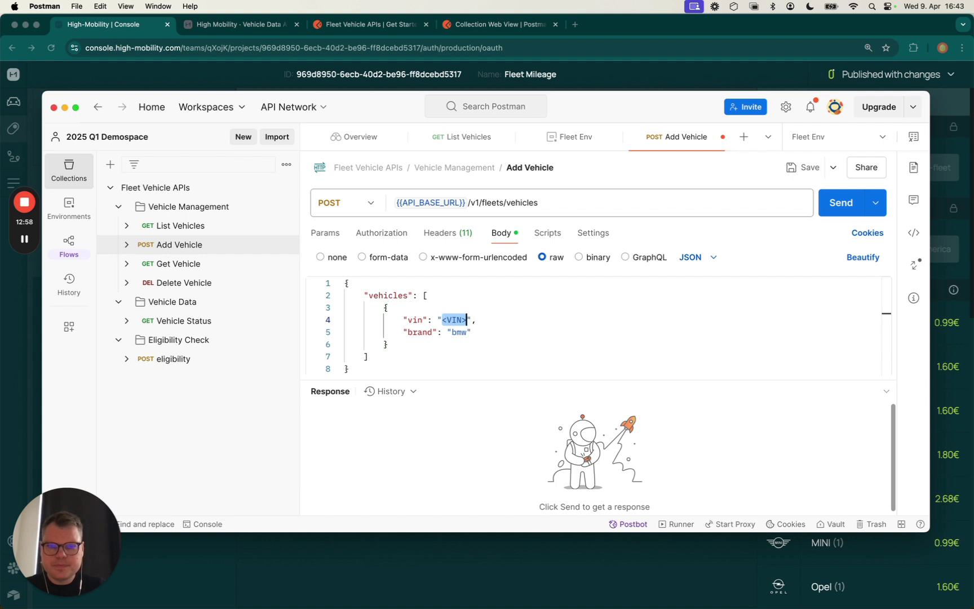
left_click(540, 335)
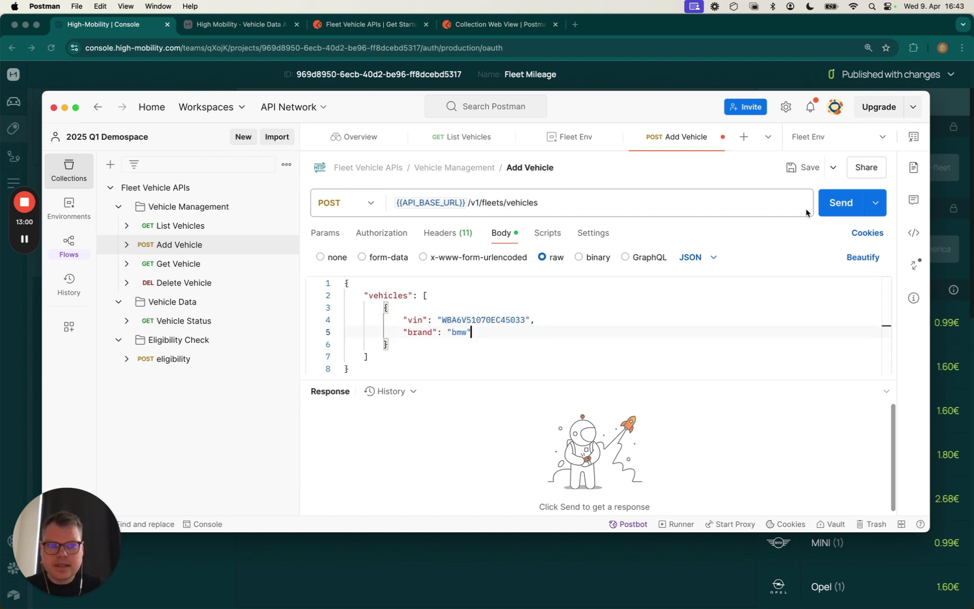
Send Add Vehicle and confirm the 200 OK response shows status pending
left_click(832, 208)
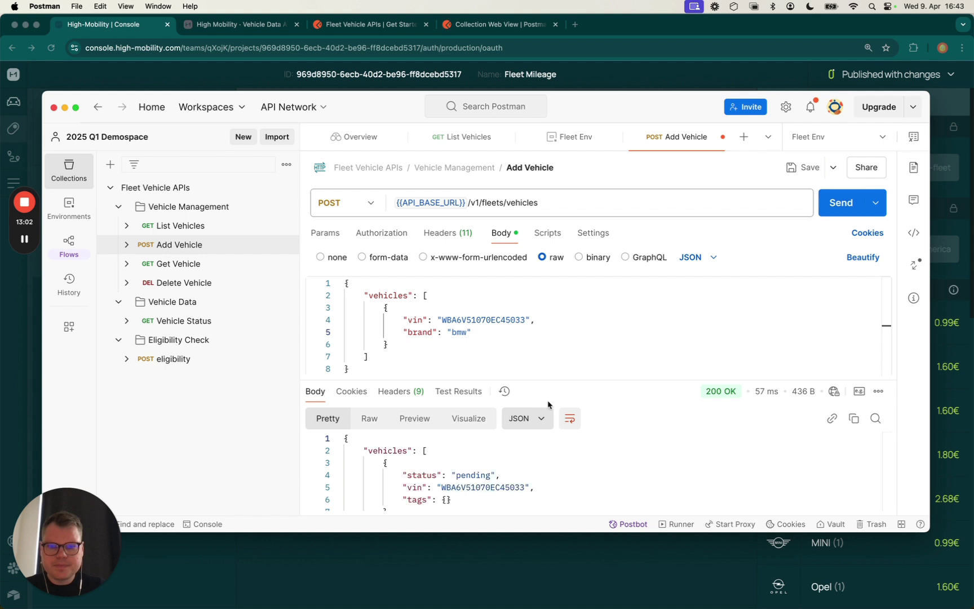
left_click_drag(587, 381, 589, 340)
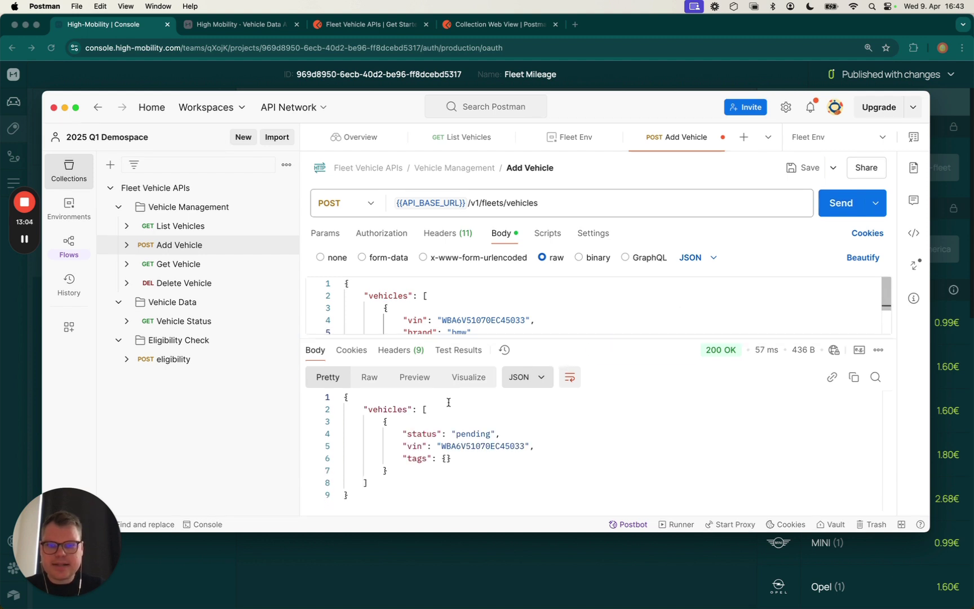
left_click(467, 433)
double_click(466, 434)
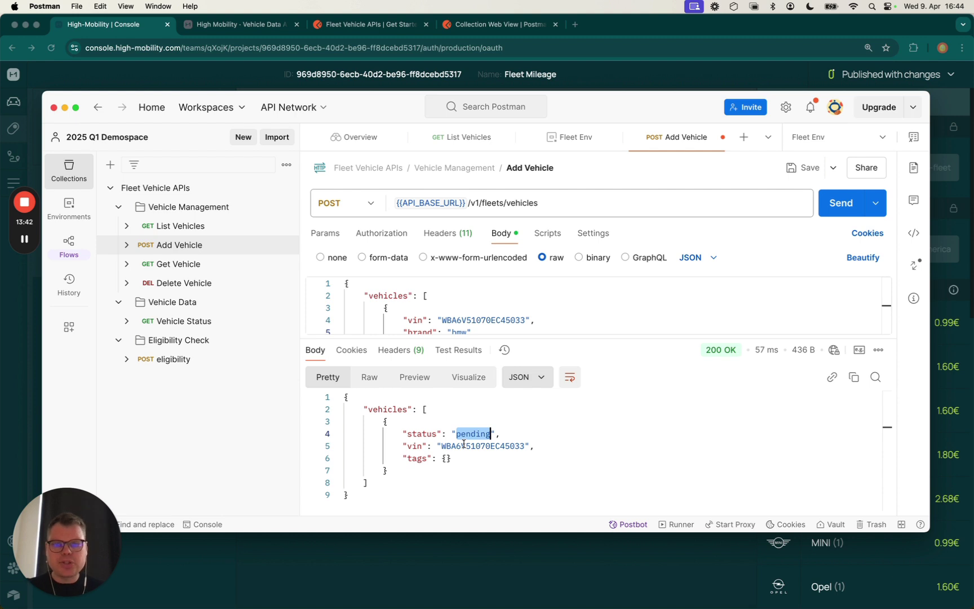
Resend List Vehicles and read the BMW's pending status and its 2025-04-09T14:43:30 changelog entry
left_click(546, 444)
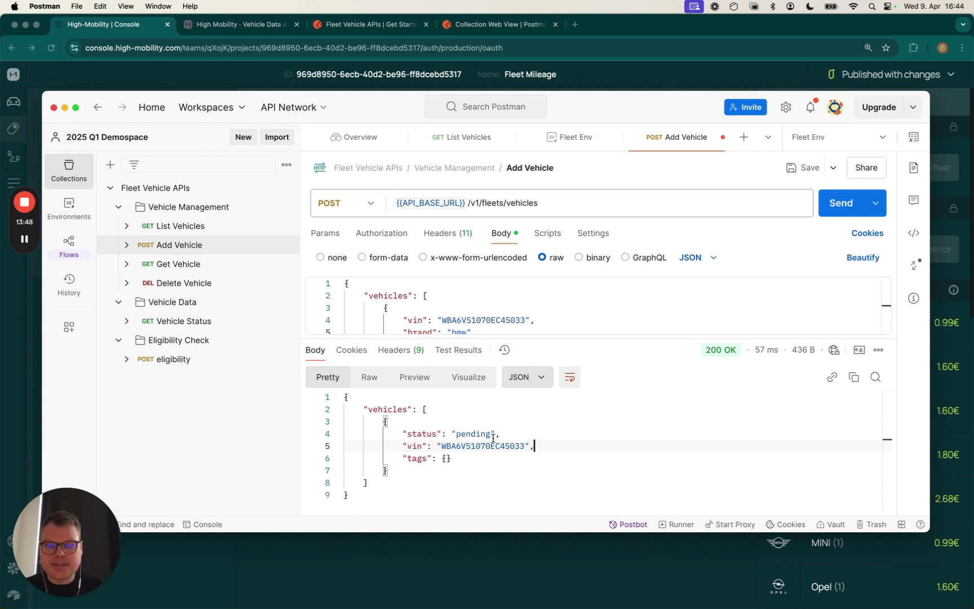
double_click(476, 445)
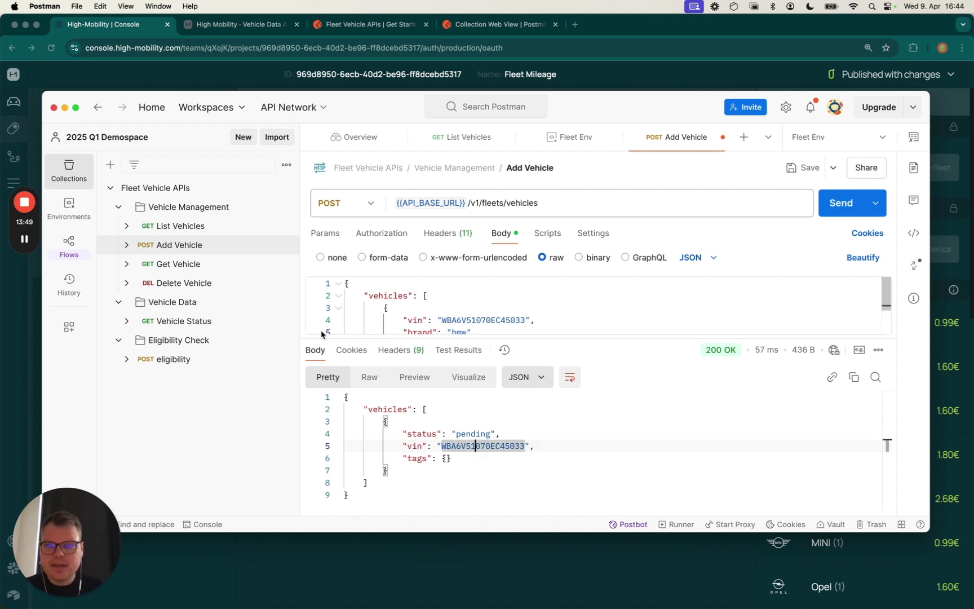
left_click(203, 231)
left_click(839, 213)
scroll(543, 474, "down", 5)
scroll(543, 474, "up", 4)
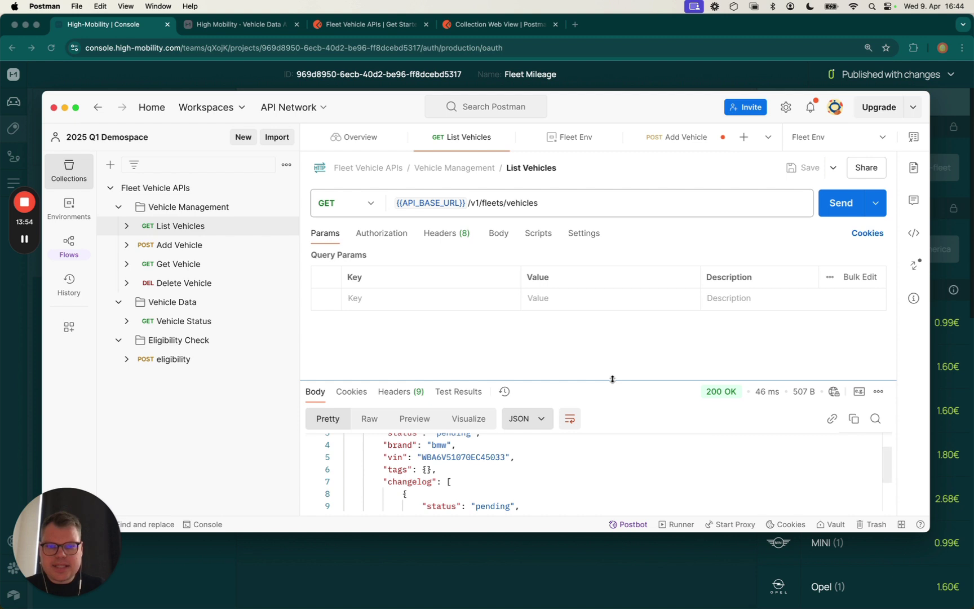
left_click_drag(612, 379, 613, 327)
double_click(494, 454)
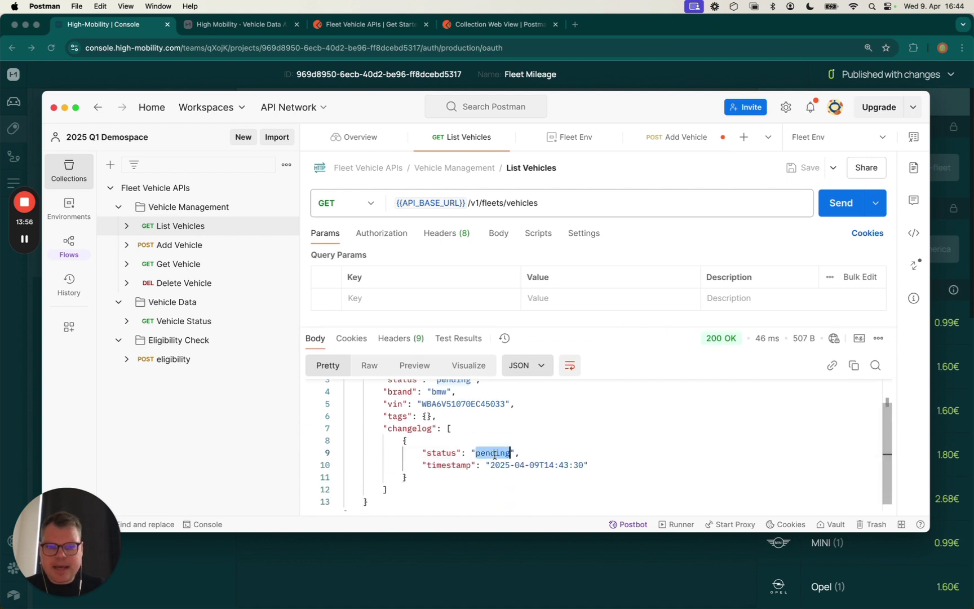
scroll(495, 454, "up", 1)
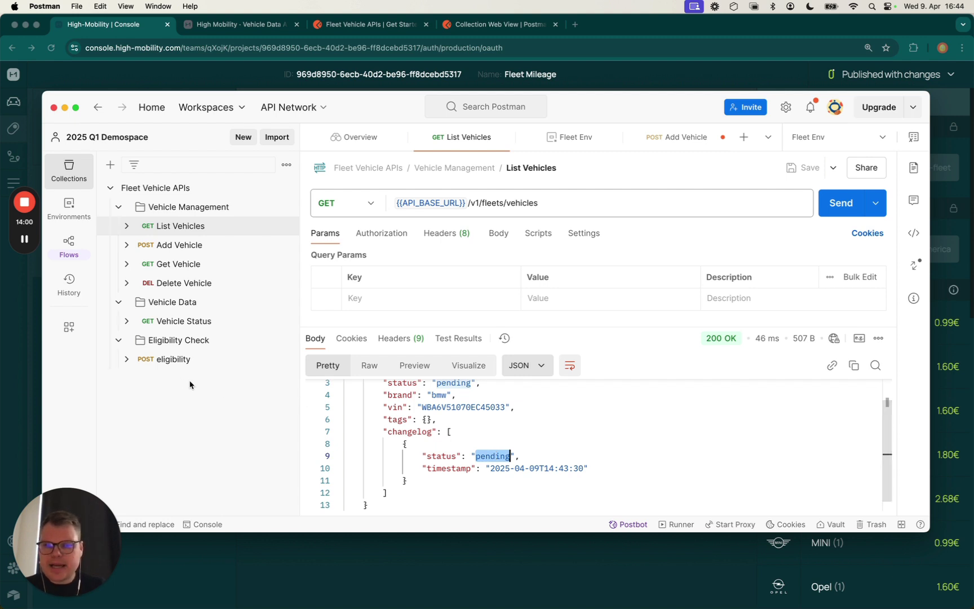
In the console's API Certificates, open Webhooks and tick the fleet_clearance_changed event
left_click(35, 329)
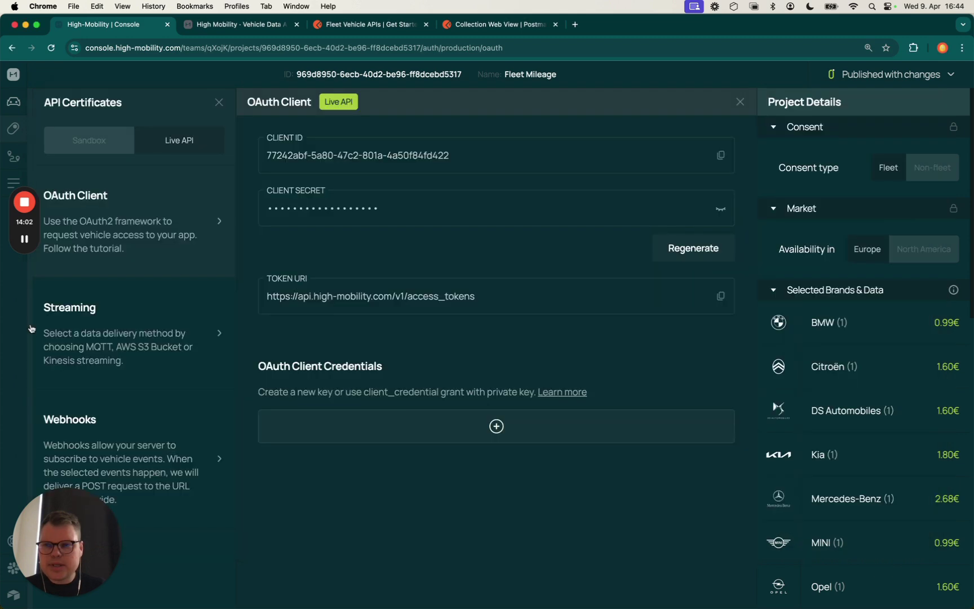
left_click(5, 178)
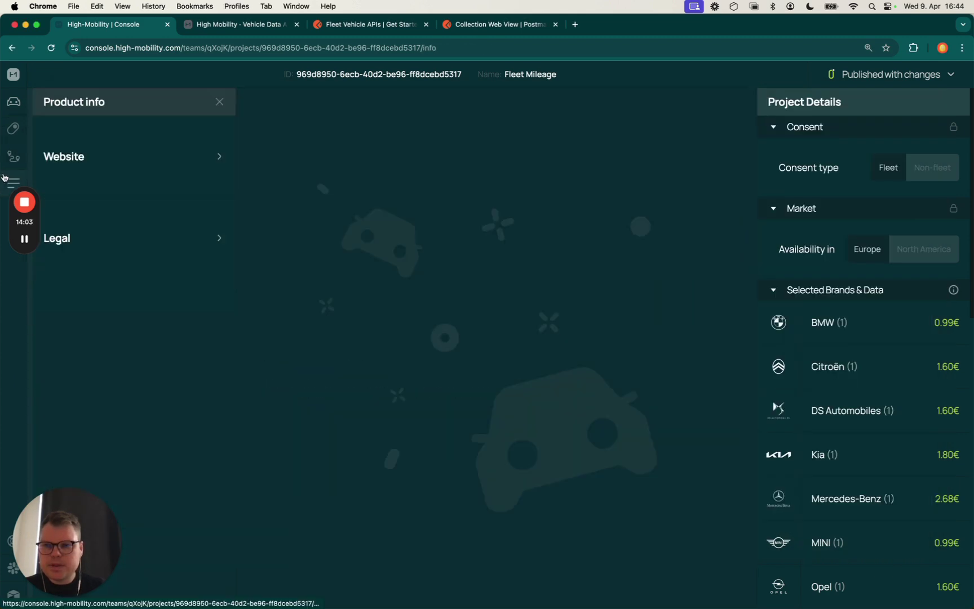
left_click(13, 128)
left_click(120, 432)
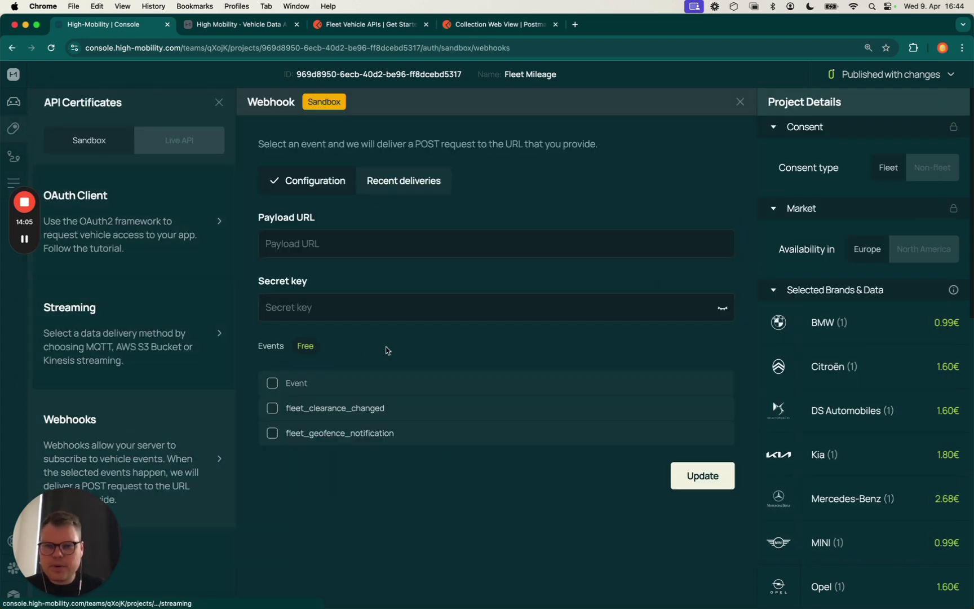
left_click(273, 408)
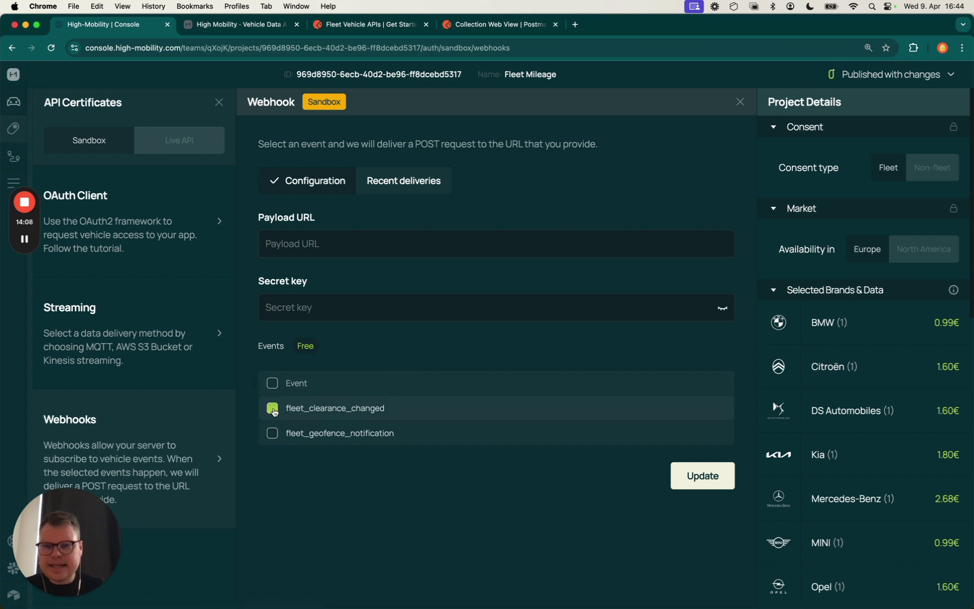
left_click(357, 248)
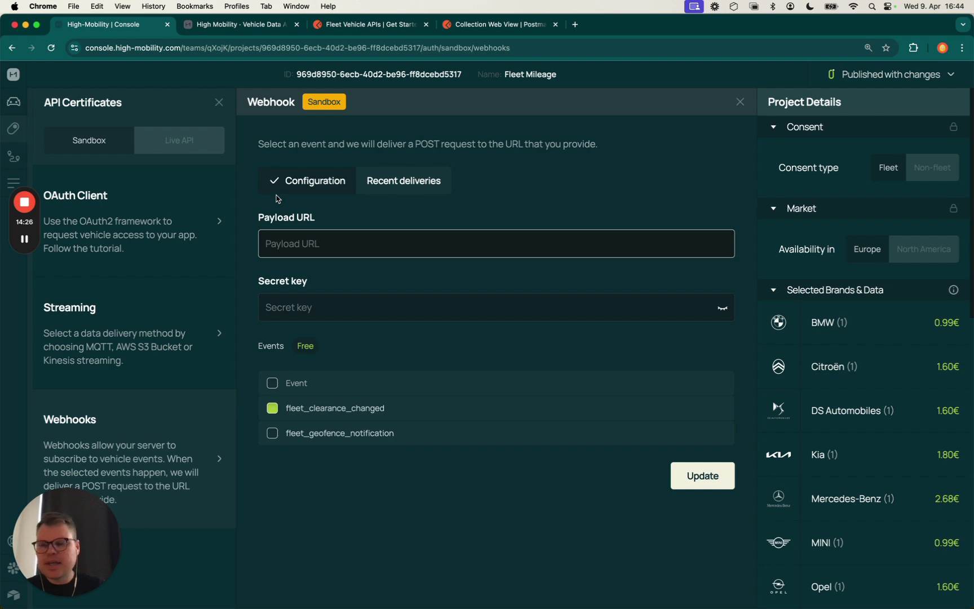
Resend List Vehicles, still showing the BMW pending, and return to the workspace overview
key("super+Tab")
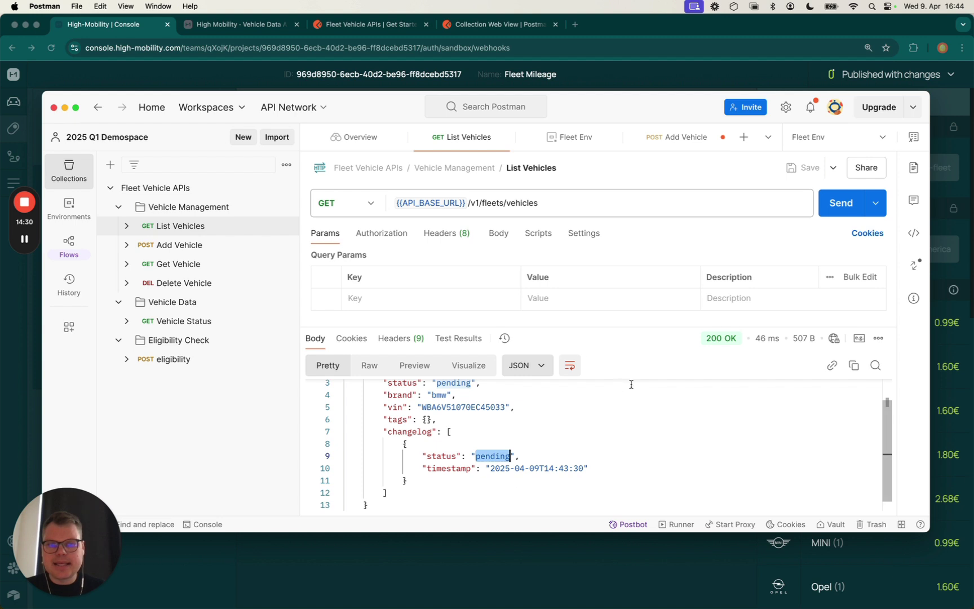
left_click_drag(646, 329, 650, 290)
left_click(576, 418)
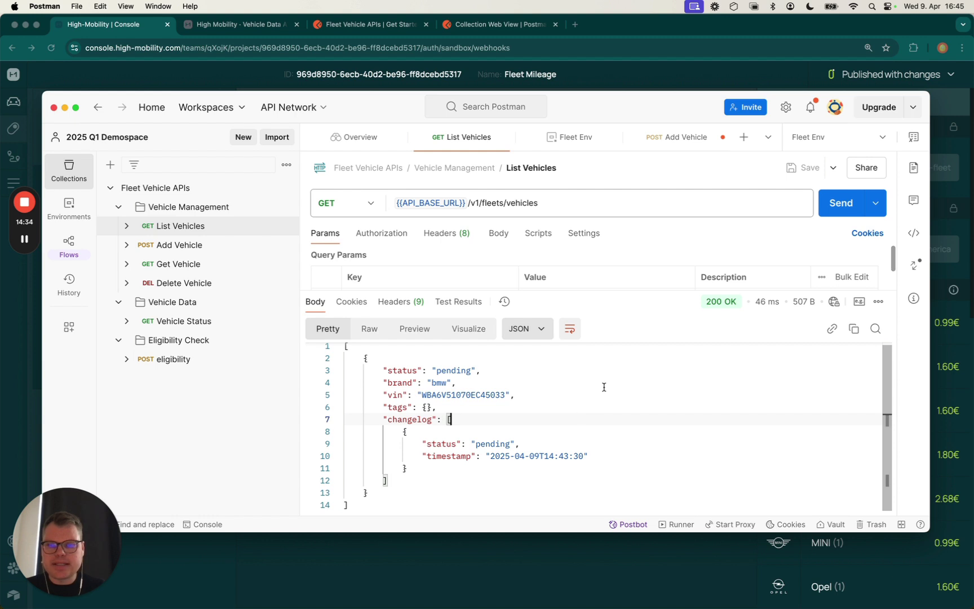
left_click(844, 210)
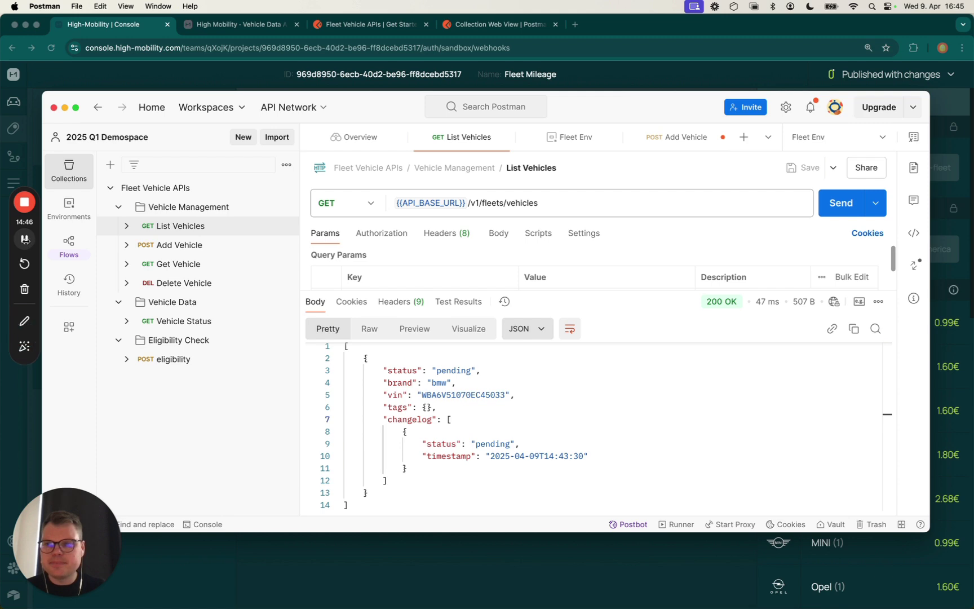
left_click(25, 239)
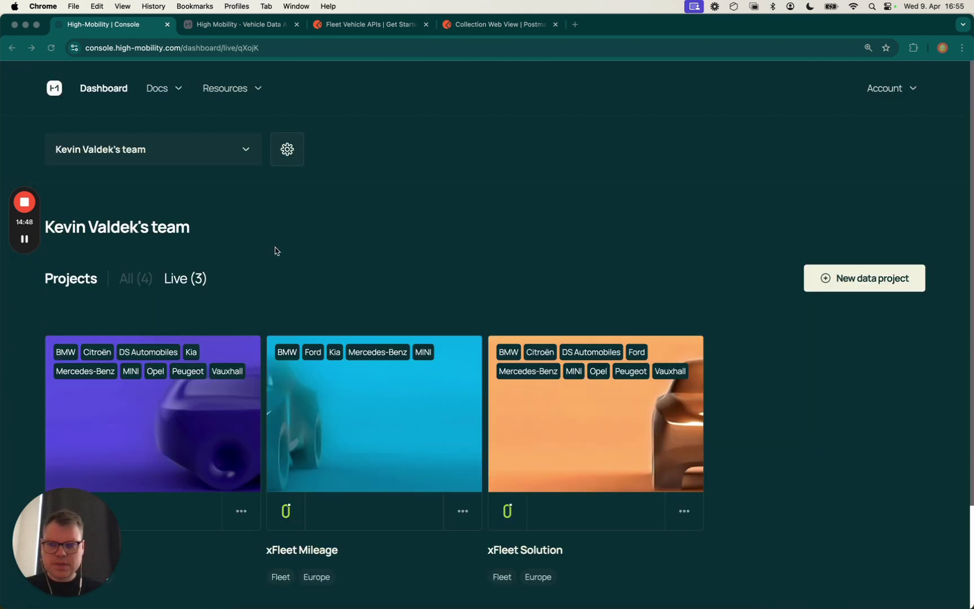
key("super+Tab")
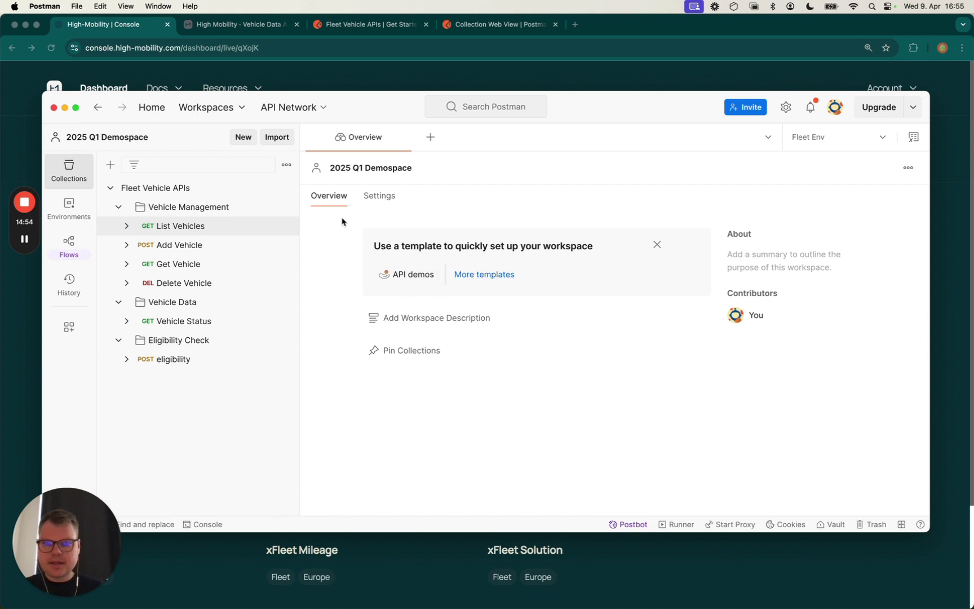
Resend List Vehicles and read the BMW's approved status with its 2025-04-09T14:53:33 changelog timestamp
left_click(225, 226)
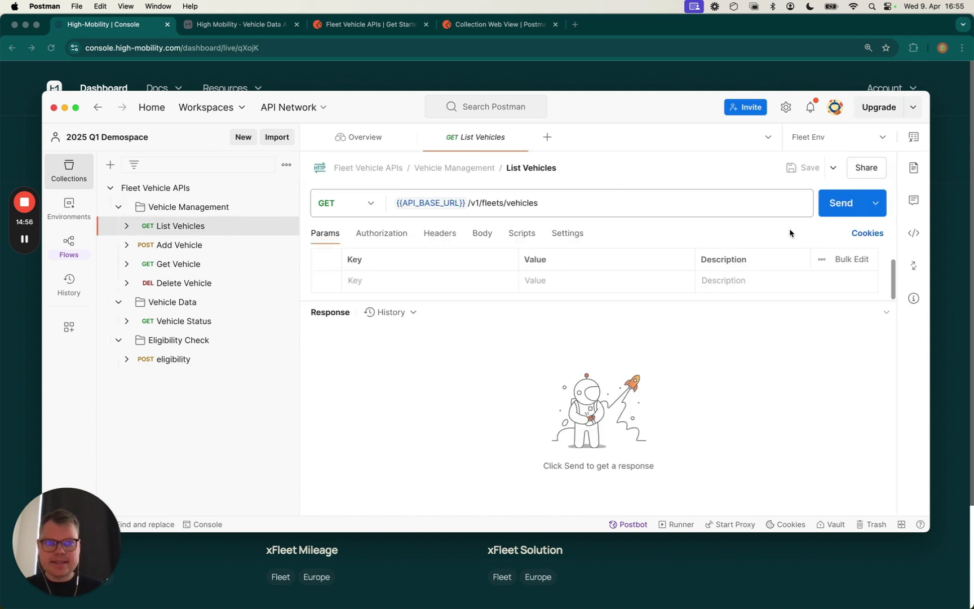
left_click(833, 209)
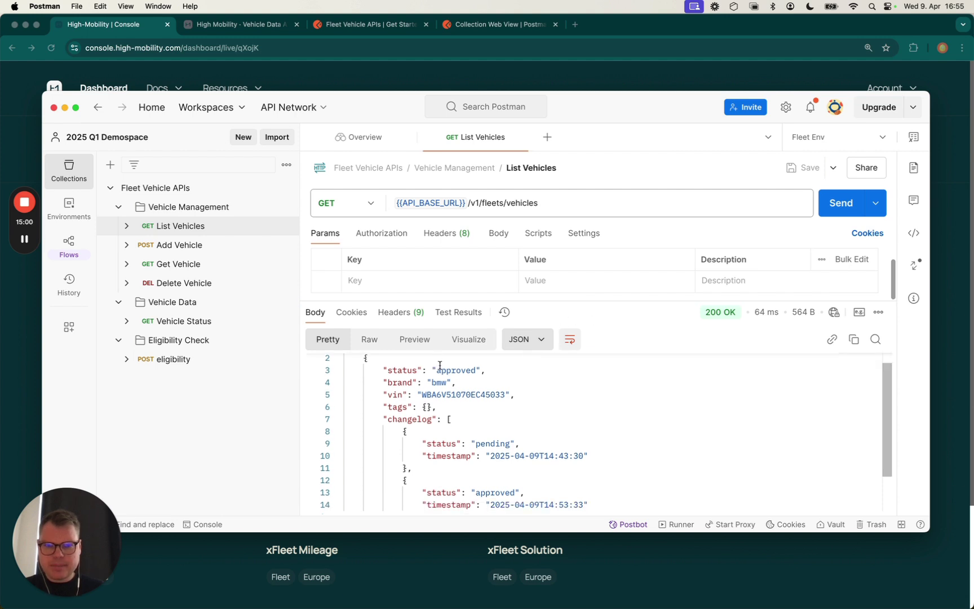
double_click(439, 370)
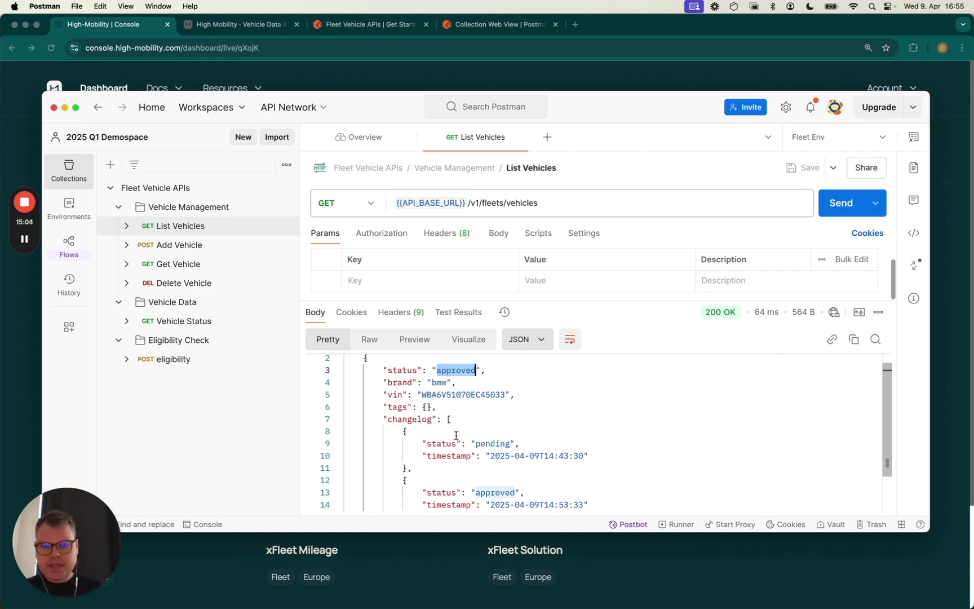
scroll(455, 431, "down", 2)
double_click(529, 408)
left_click(553, 408)
double_click(541, 455)
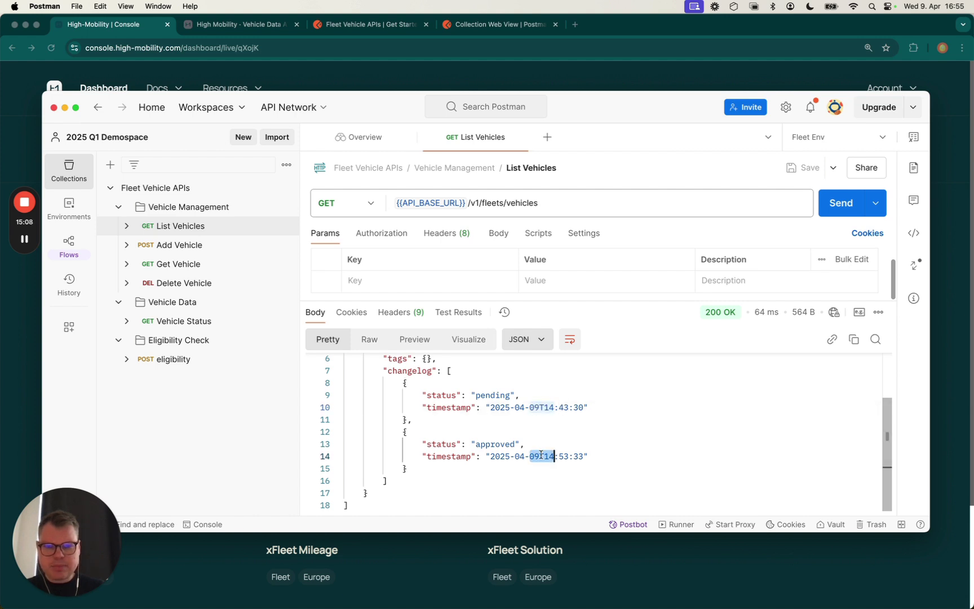
left_click(579, 456)
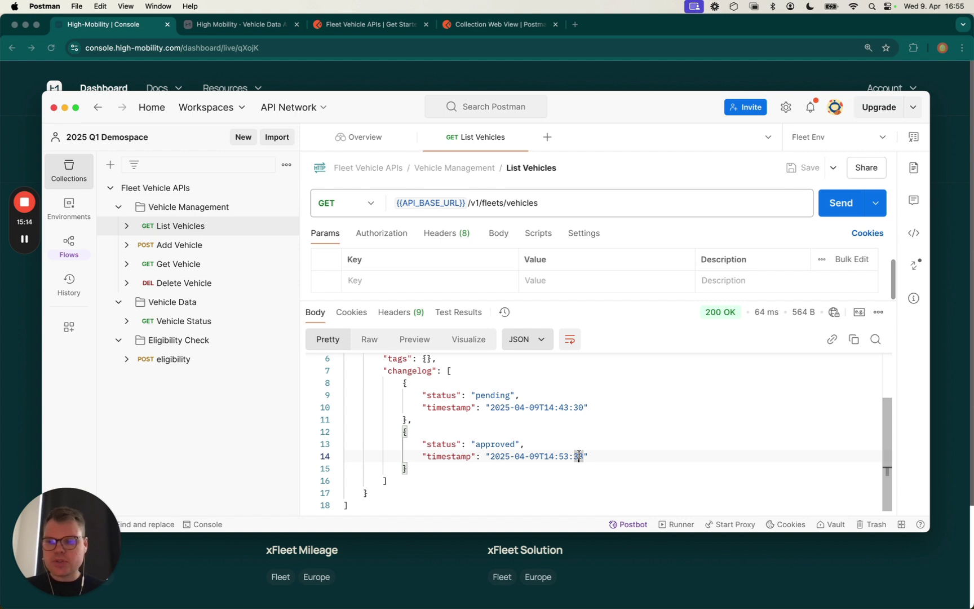
left_click(527, 434)
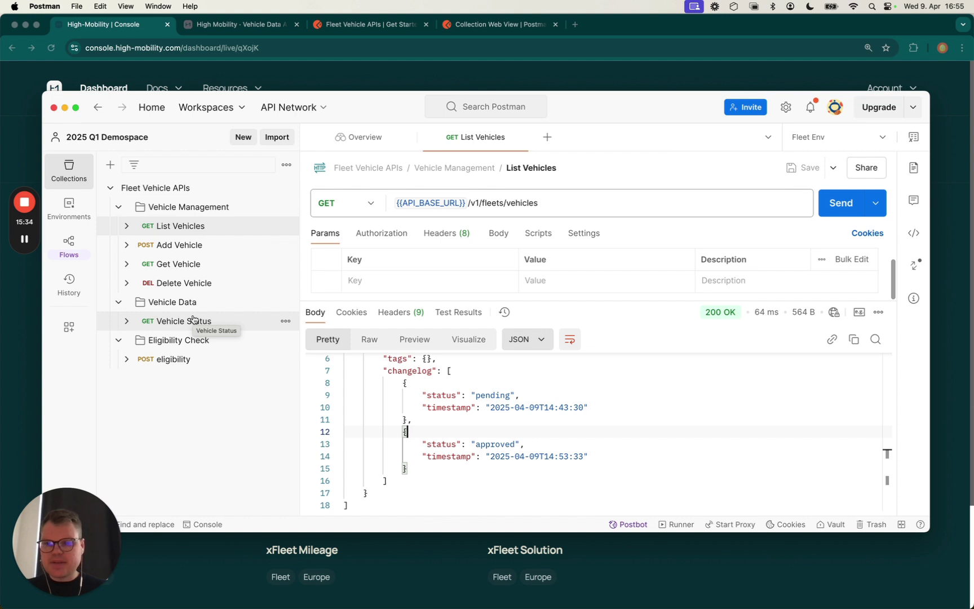
left_click(193, 319)
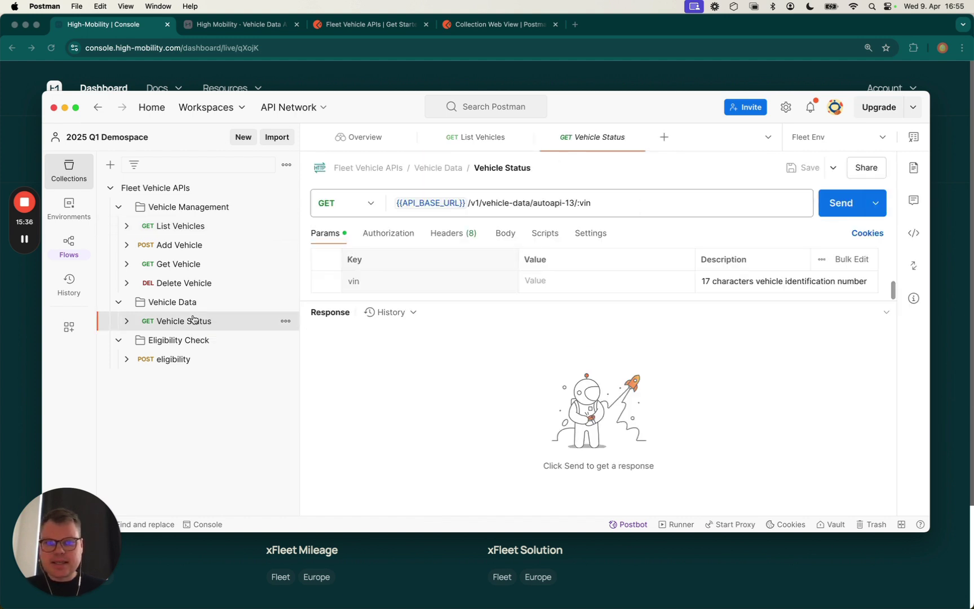
left_click(591, 202)
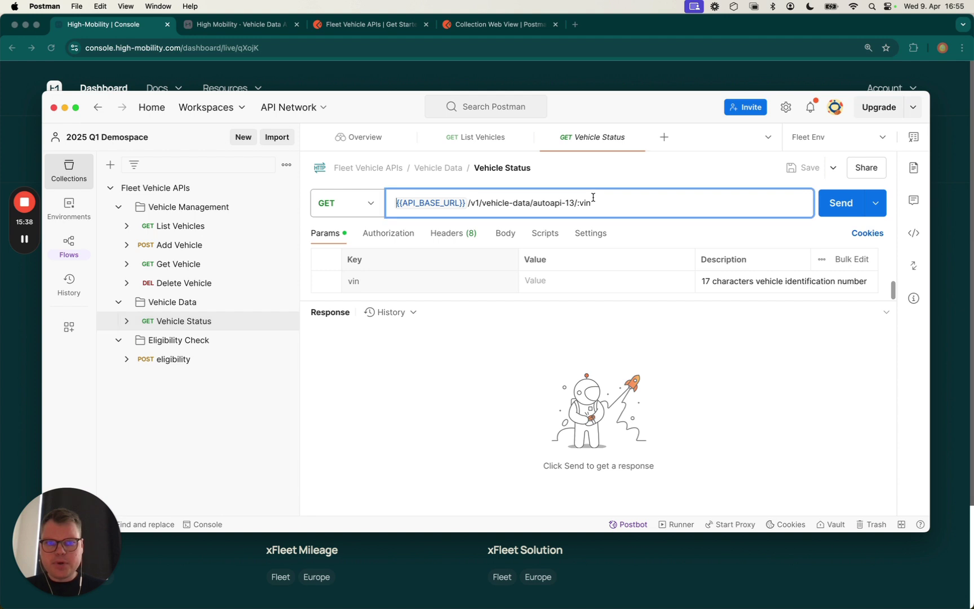
left_click(545, 281)
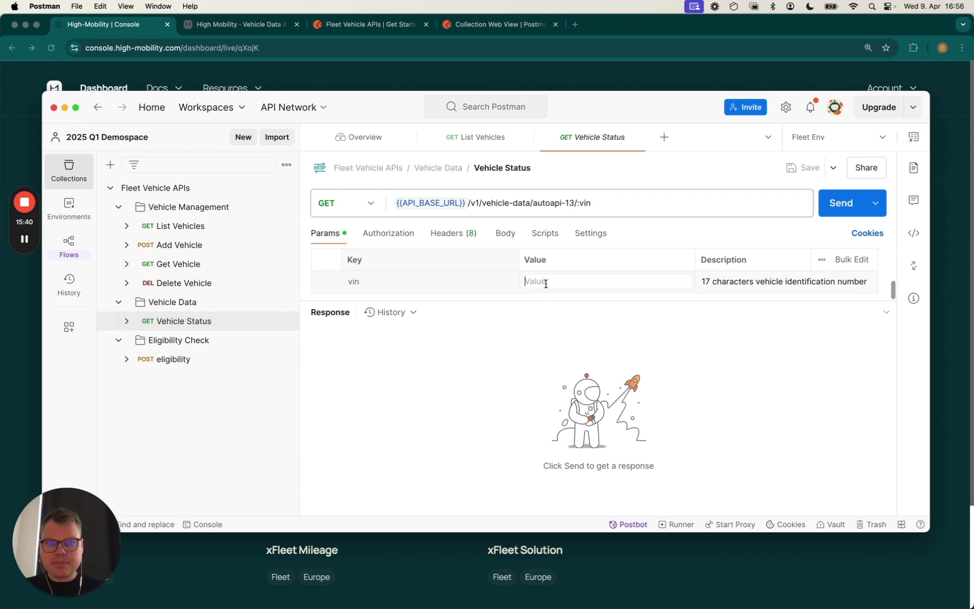
left_click(189, 228)
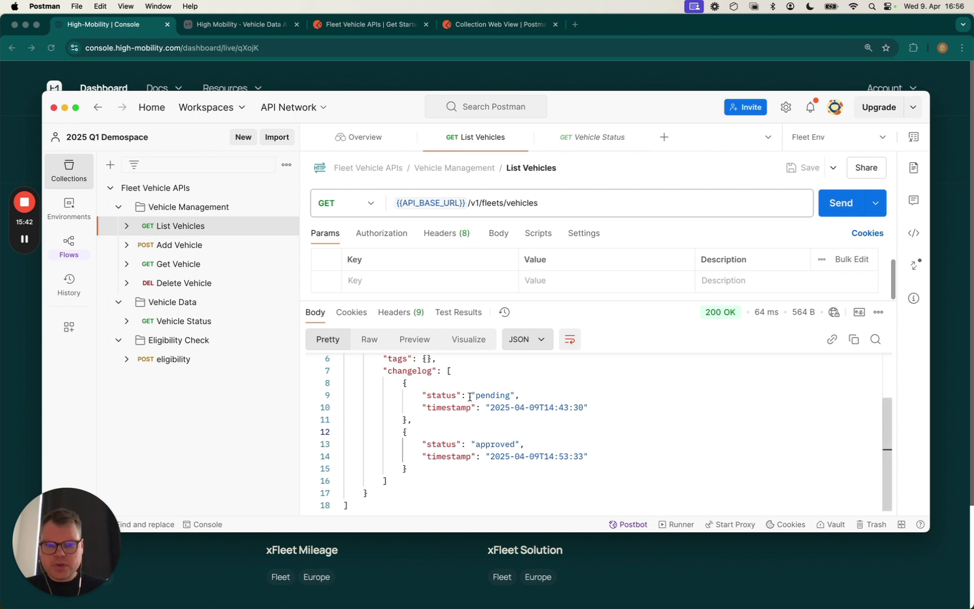
scroll(451, 407, "up", 3)
double_click(450, 408)
key("super+c")
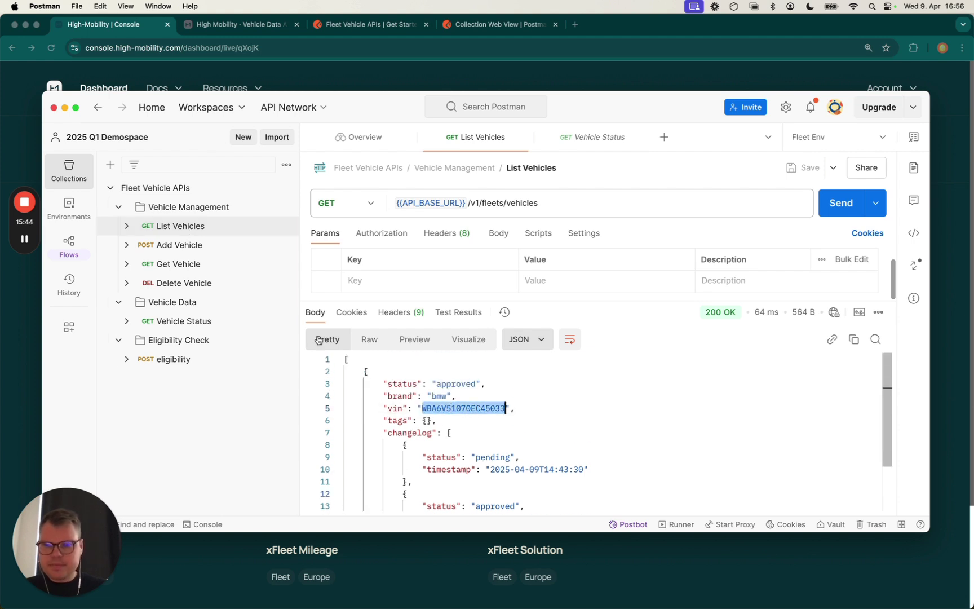
left_click(203, 321)
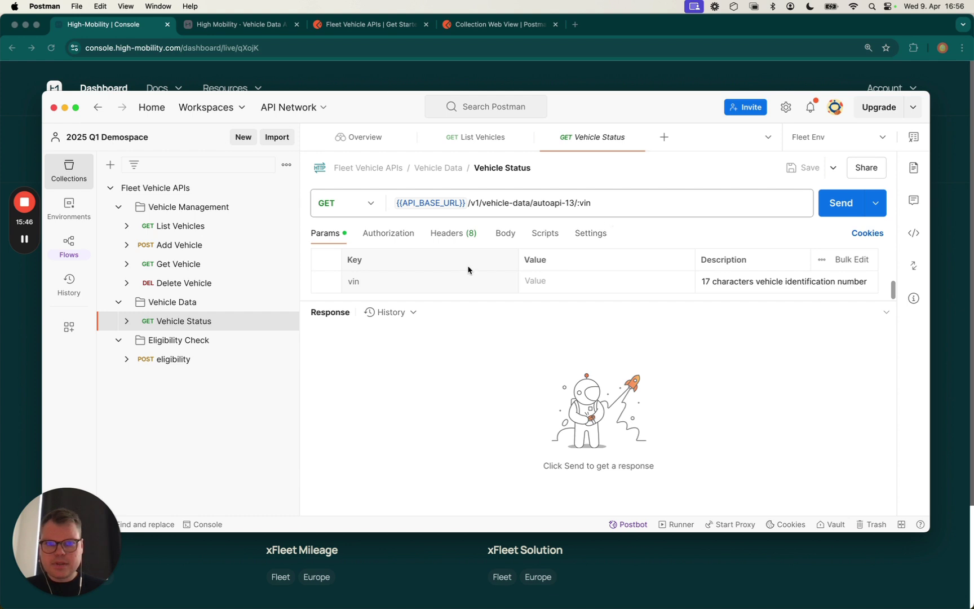
left_click(566, 280)
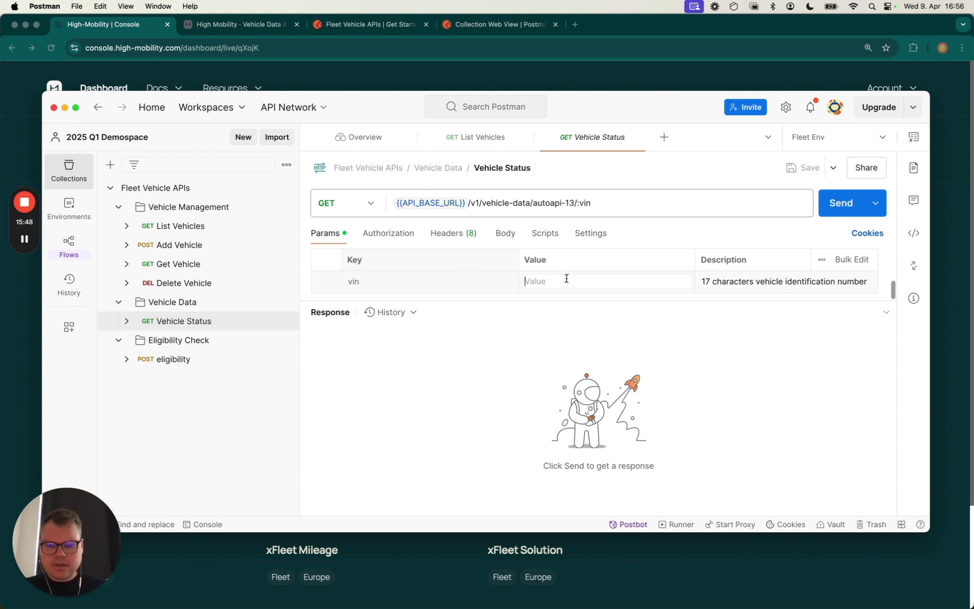
key("super+v")
left_click(840, 204)
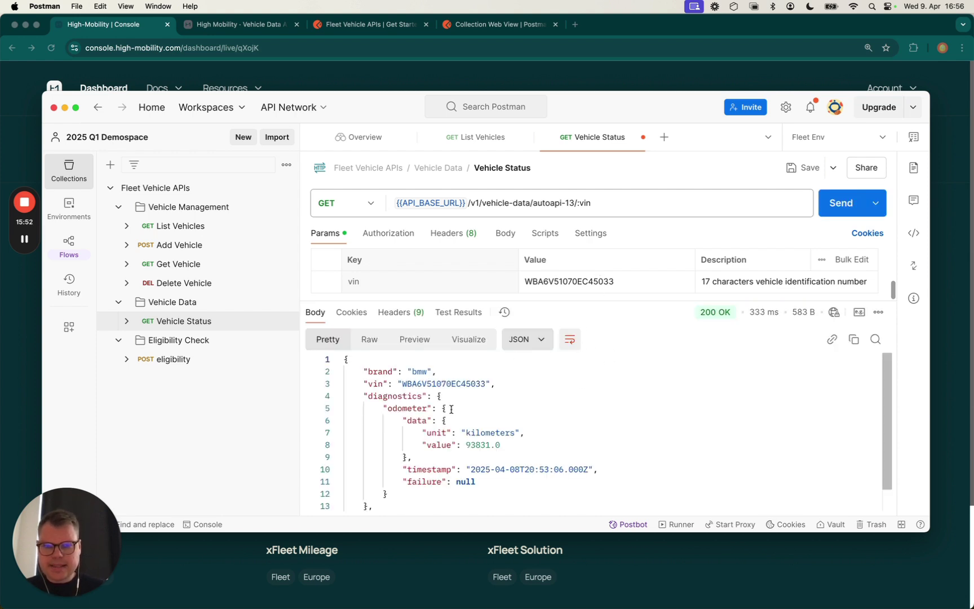
scroll(419, 390, "down", 1)
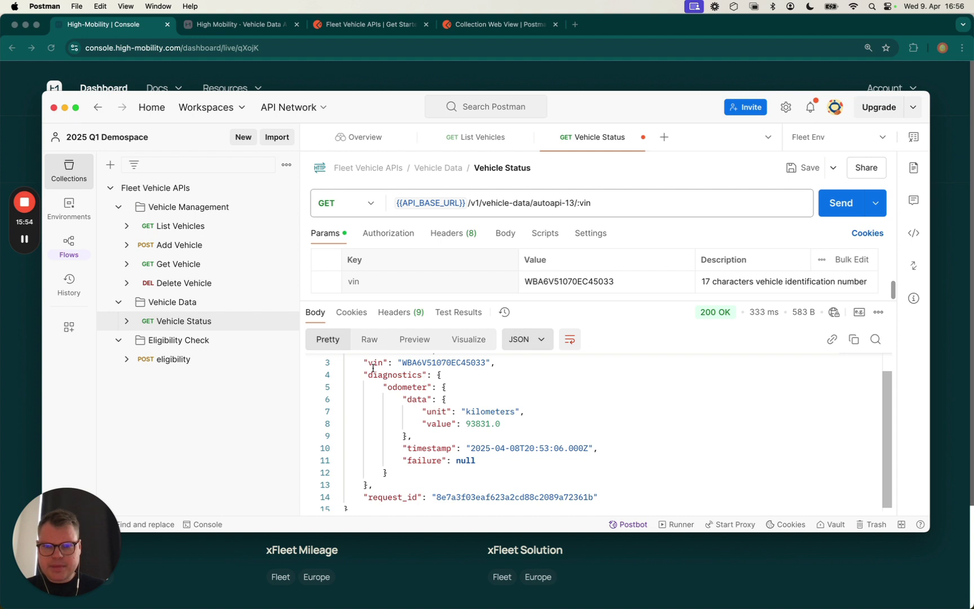
double_click(417, 386)
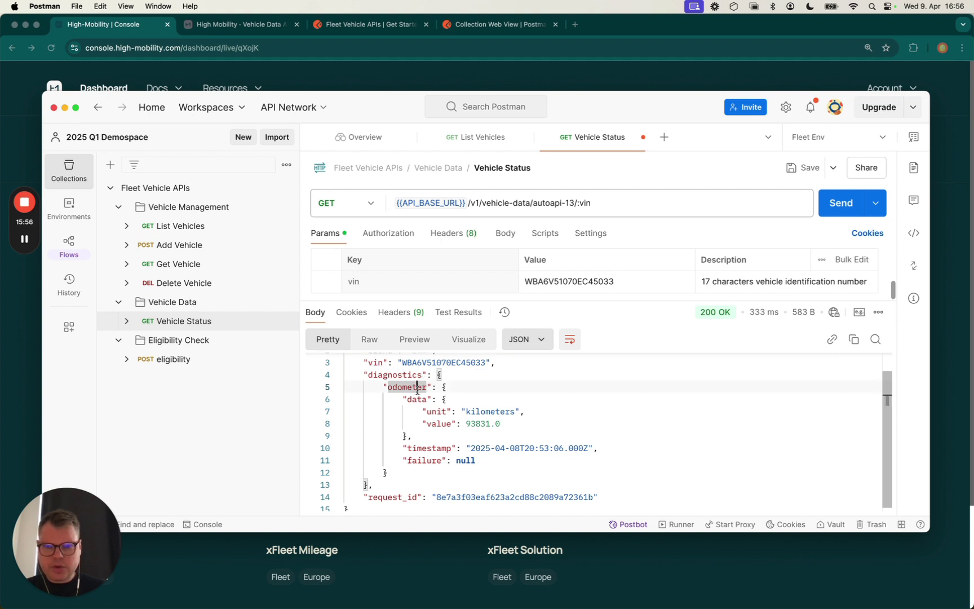
double_click(477, 411)
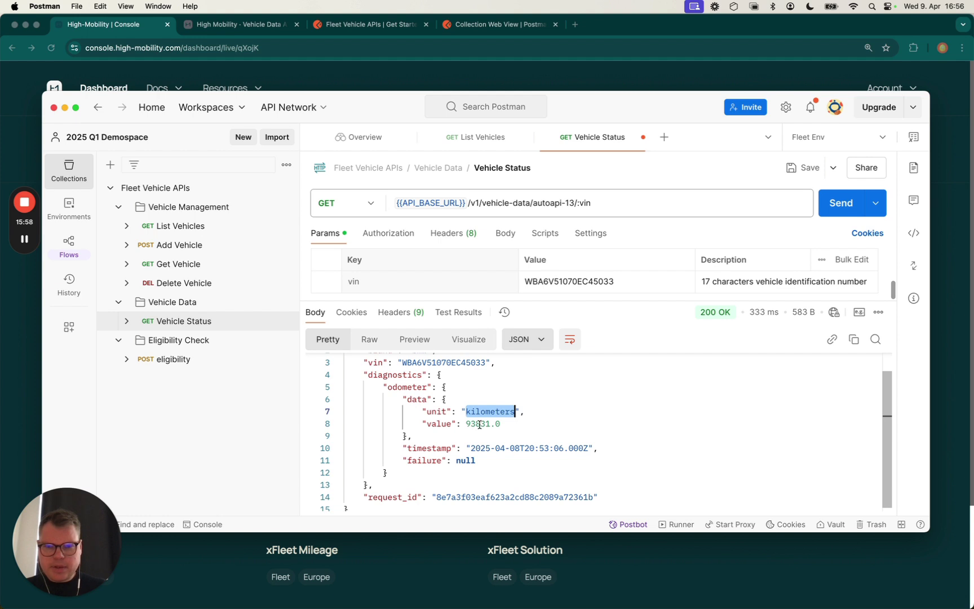
double_click(479, 424)
left_click(514, 426, "shift")
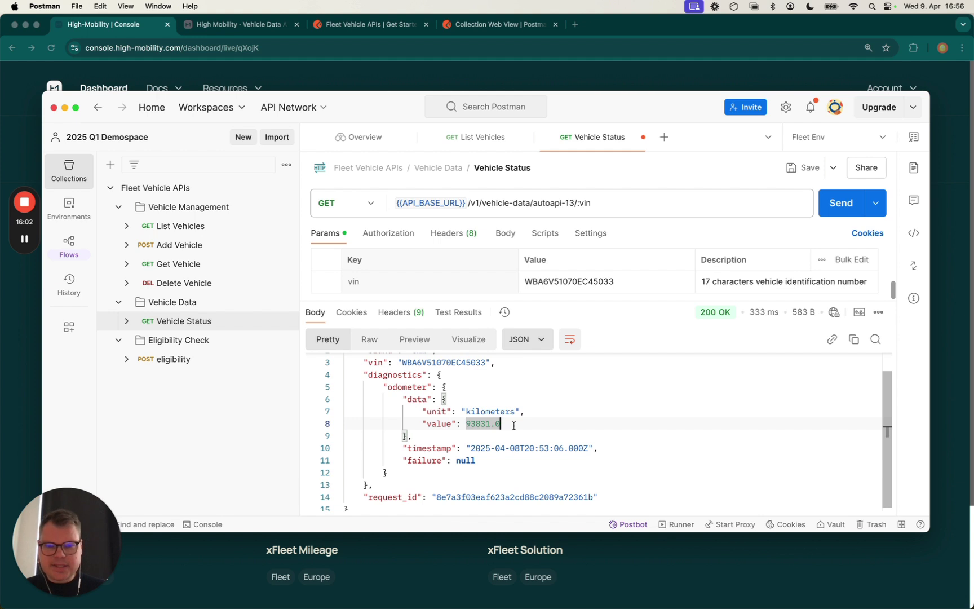
double_click(479, 448)
left_click(501, 448)
double_click(501, 448)
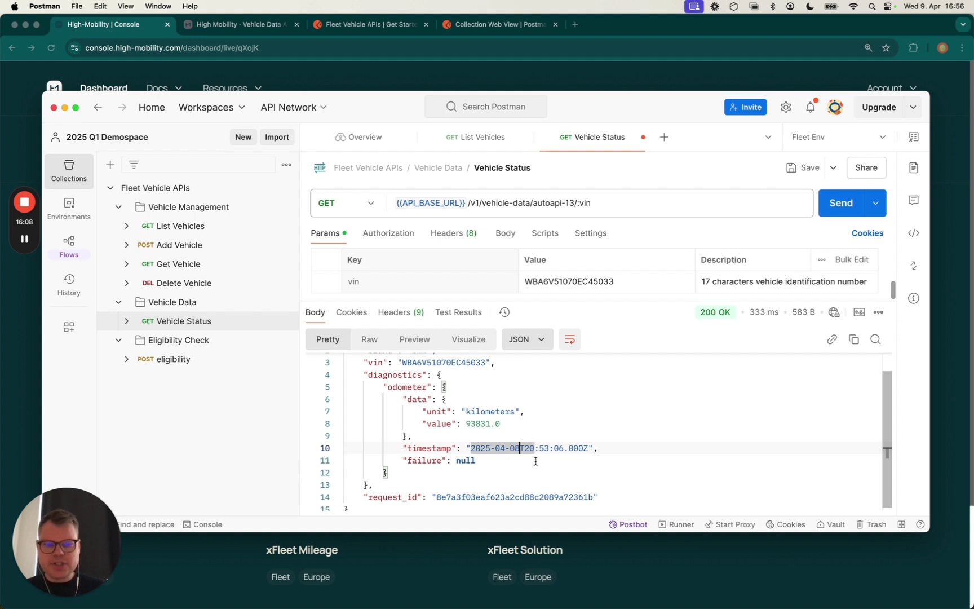
scroll(525, 459, "up", 2)
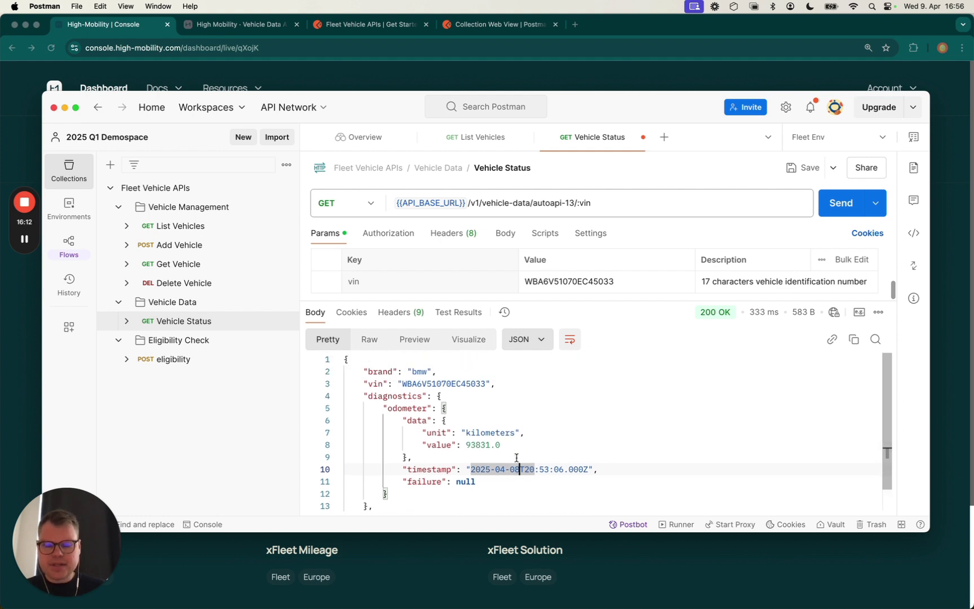
scroll(516, 458, "down", 1)
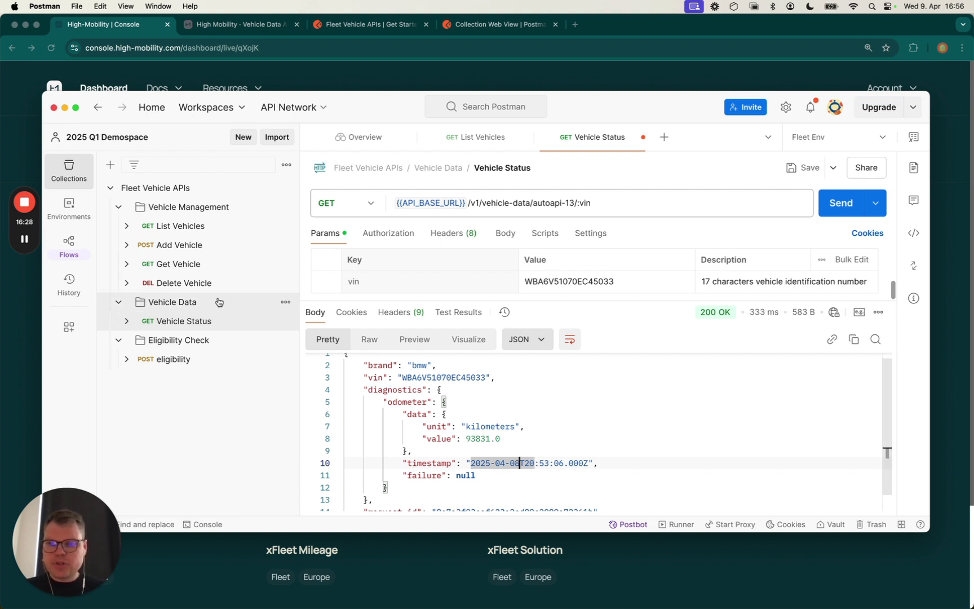
Send Delete Vehicle with the BMW's VIN pasted into the vin parameter
left_click(198, 284)
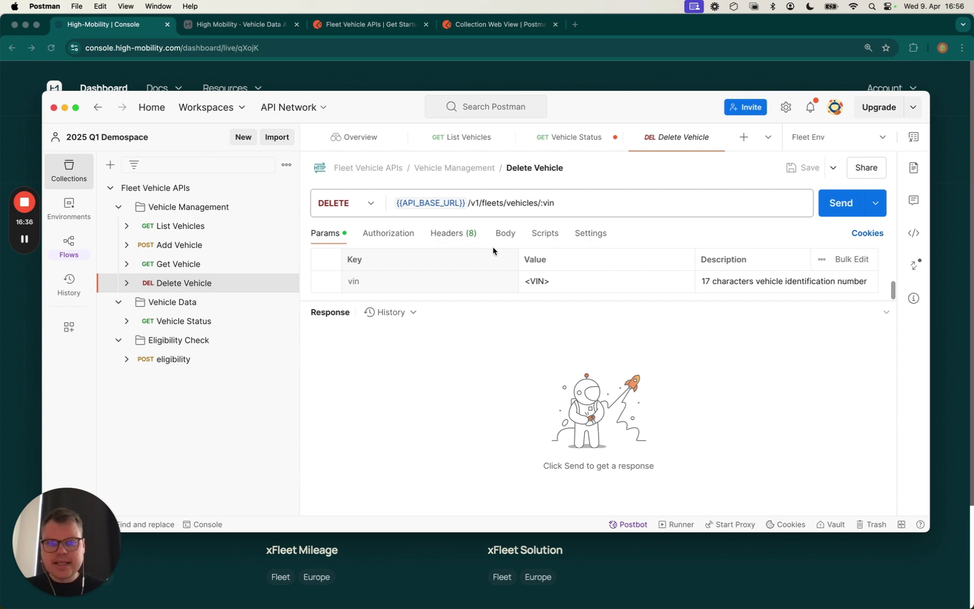
left_click(553, 276)
double_click(554, 281)
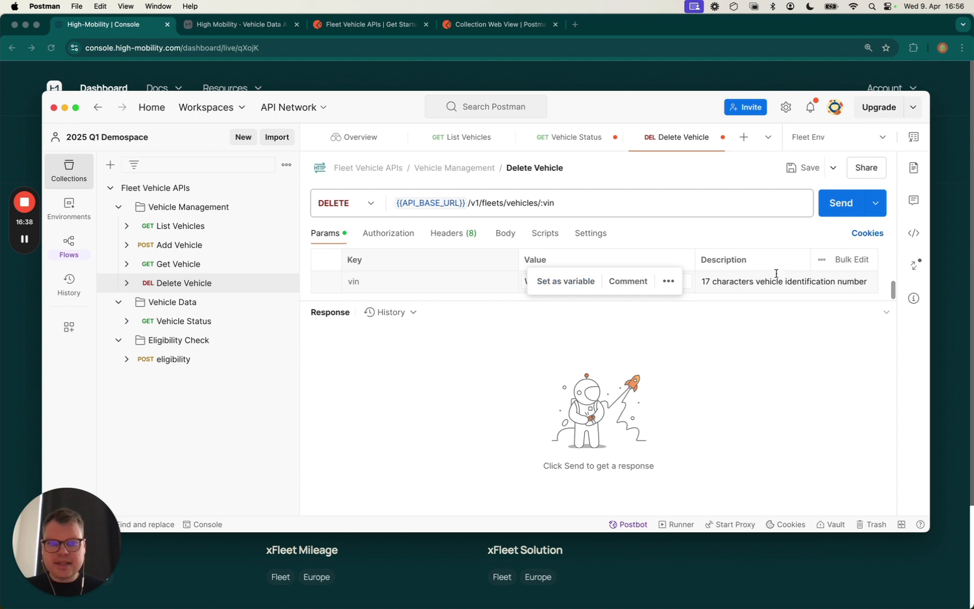
key("super+v")
left_click(839, 209)
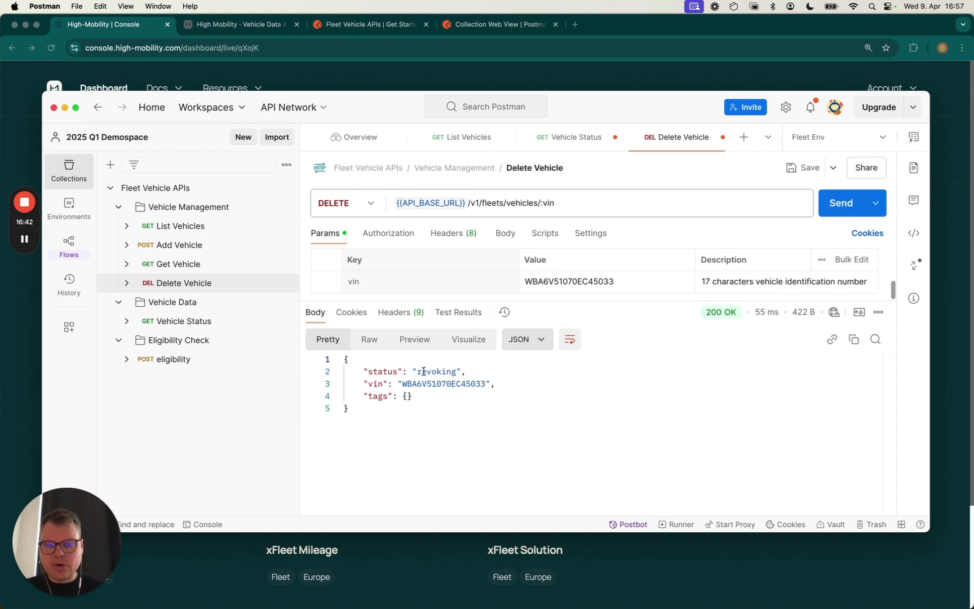
double_click(424, 372)
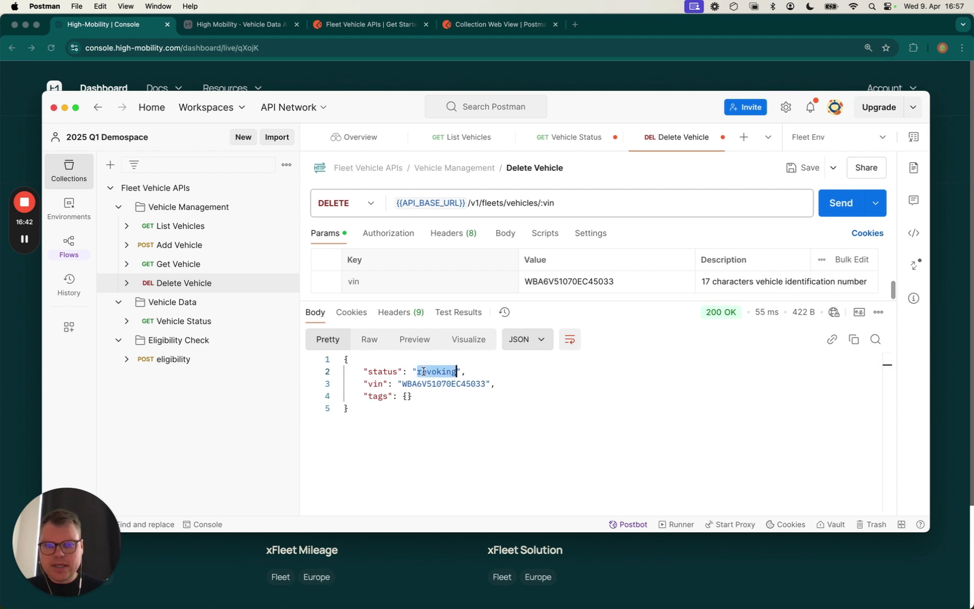
Resend List Vehicles to confirm the BMW is revoked, with a changelog entry at 2025-04-09T14:57:09
left_click(167, 227)
left_click(823, 208)
scroll(554, 374, "down", 2)
scroll(554, 374, "up", 2)
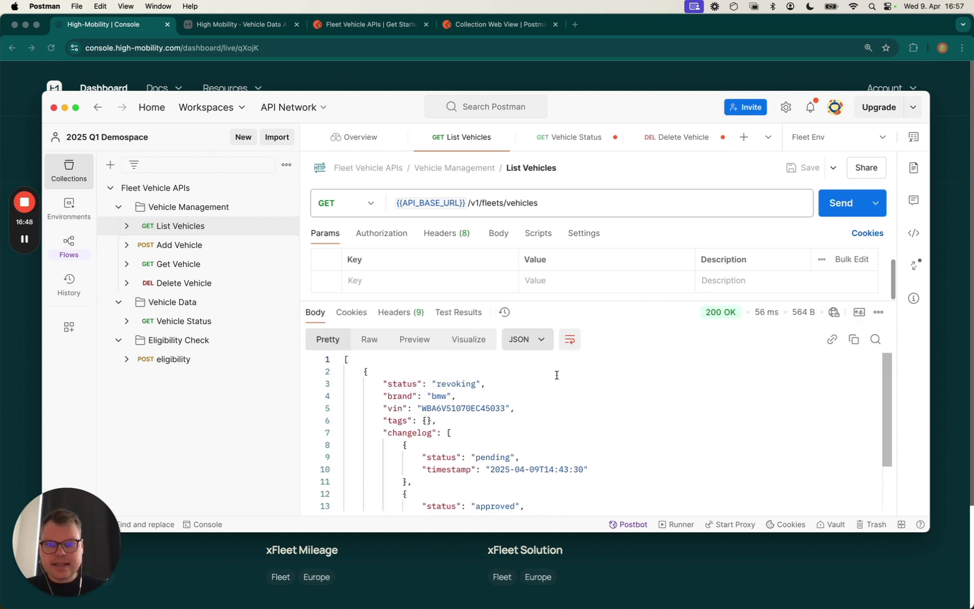
scroll(476, 378, "down", 1)
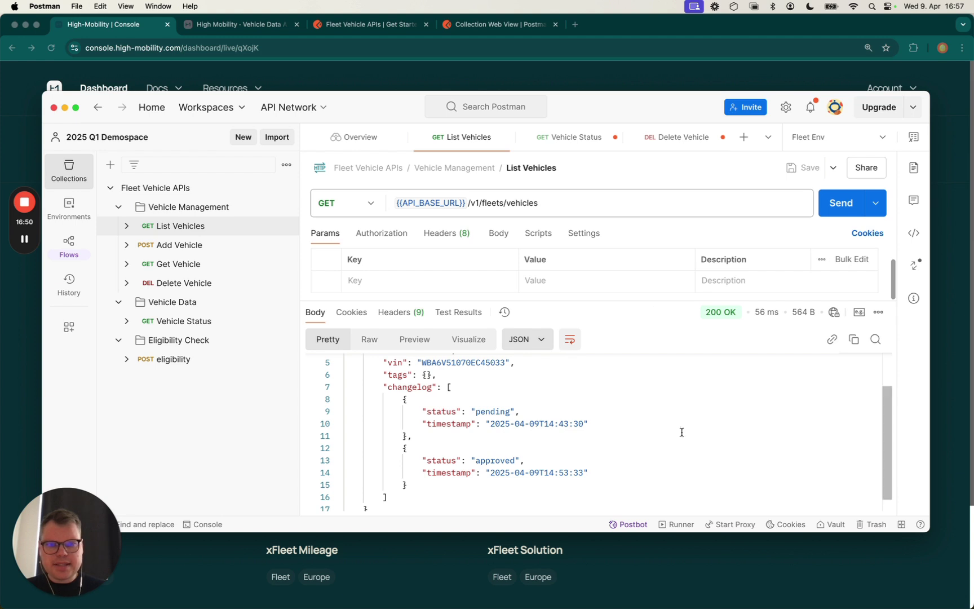
scroll(647, 455, "up", 2)
left_click(839, 208)
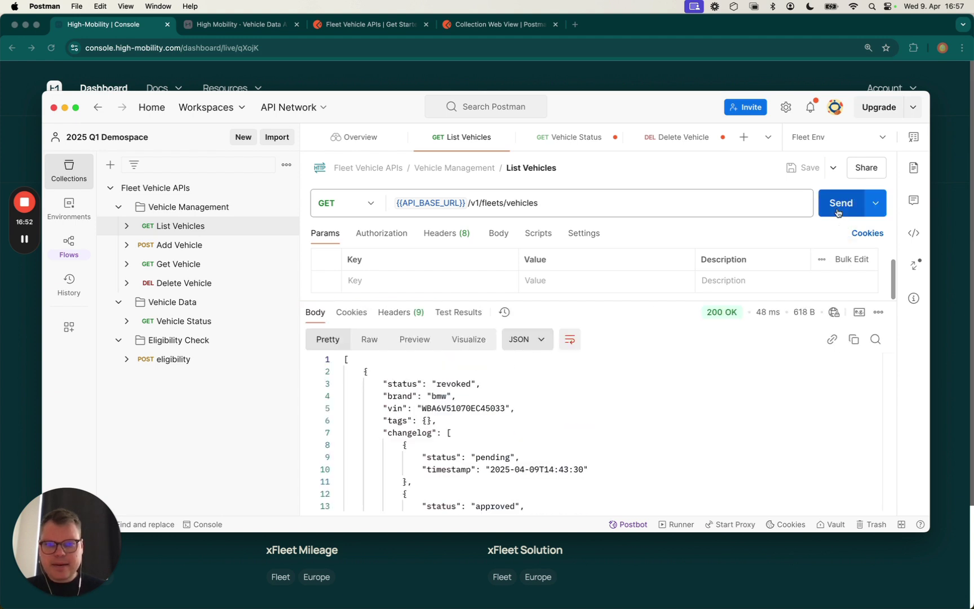
left_click(457, 383)
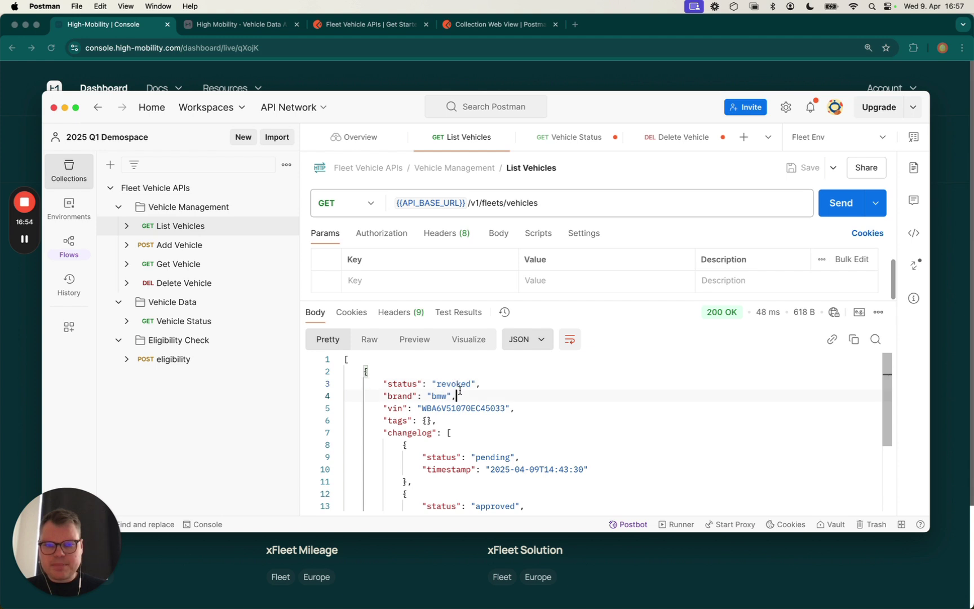
double_click(456, 383)
scroll(481, 411, "down", 3)
scroll(481, 411, "down", 2)
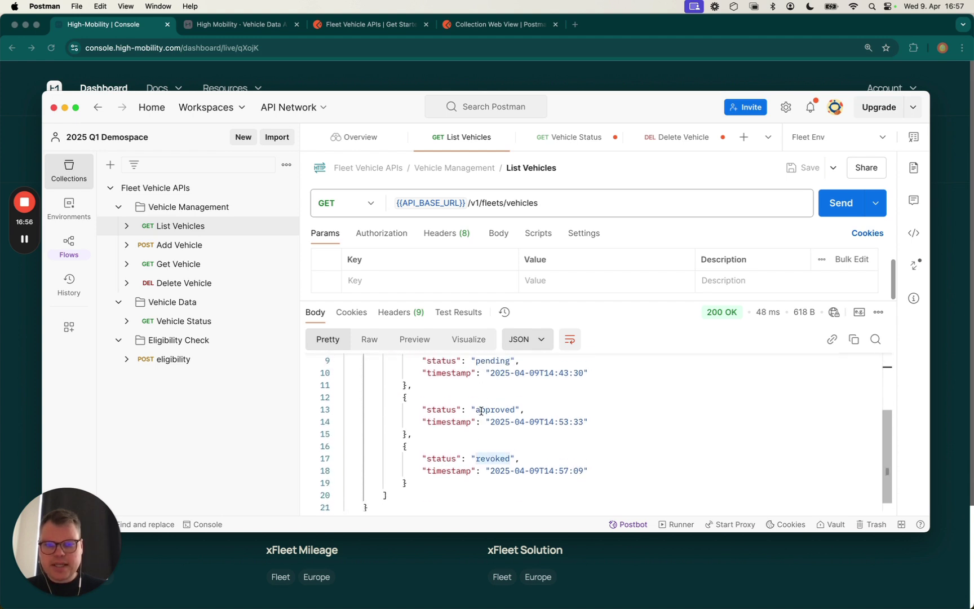
scroll(481, 411, "up", 3)
double_click(488, 403)
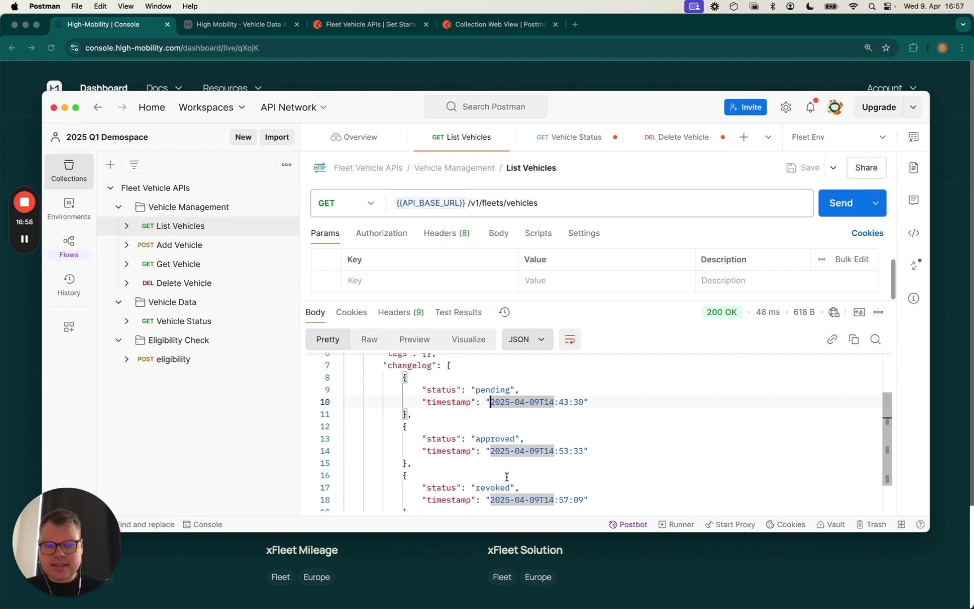
left_click(526, 491)
double_click(568, 495)
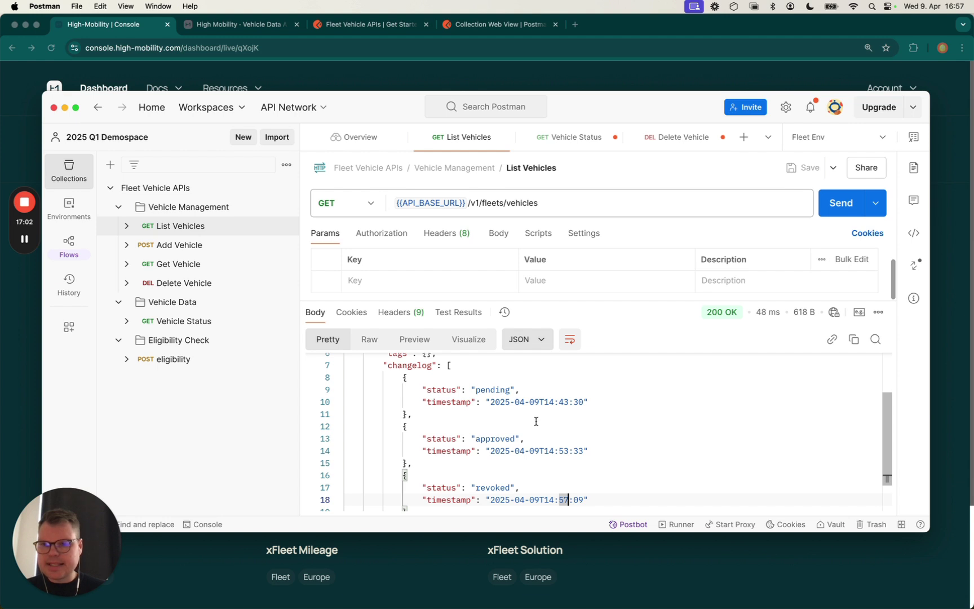
In the POST eligibility request body, replace the <vin> placeholder with the pasted VIN and set brand to bmw
left_click(180, 359)
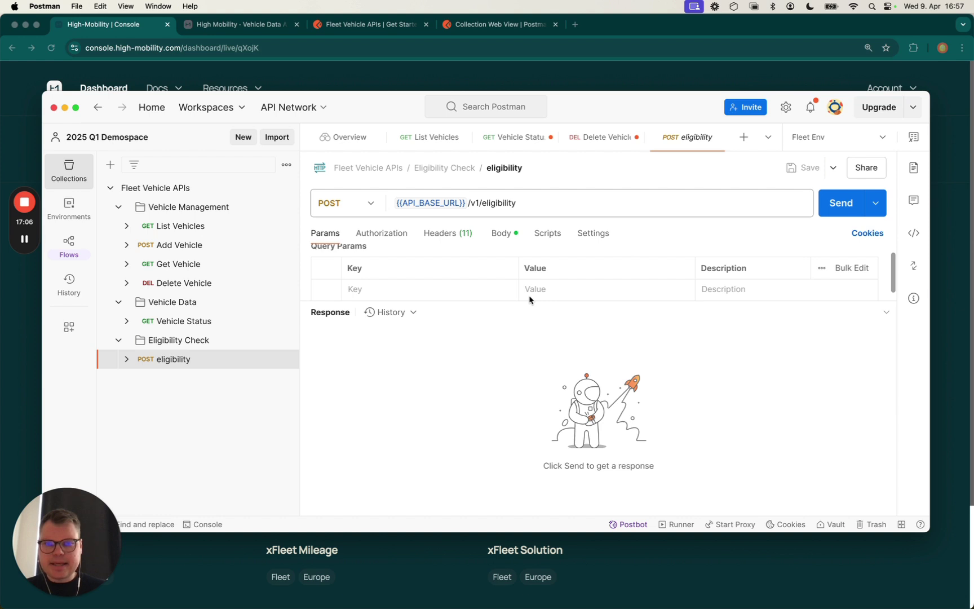
scroll(501, 285, "down", 1)
scroll(501, 285, "up", 1)
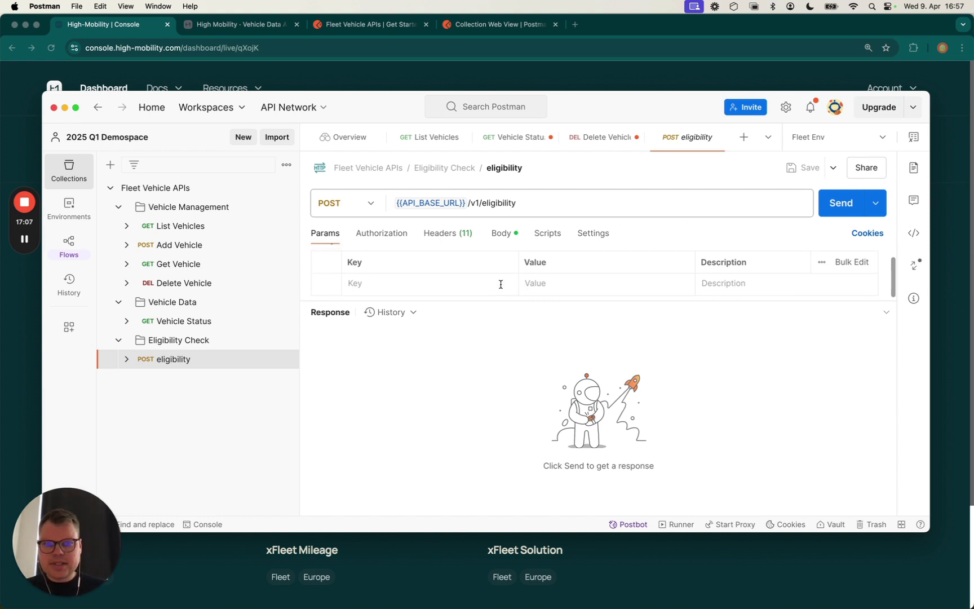
left_click(501, 233)
left_click_drag(445, 299, 439, 362)
left_click_drag(421, 295, 401, 308)
type("bmw")
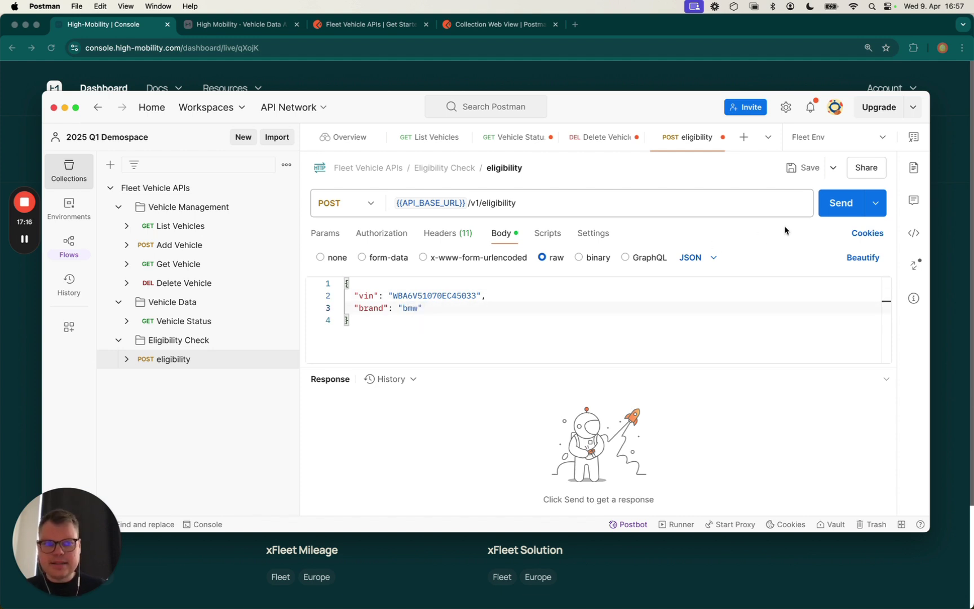
Send the eligibility check, confirm the response shows "eligible": true, and reopen Add Vehicle
left_click(831, 210)
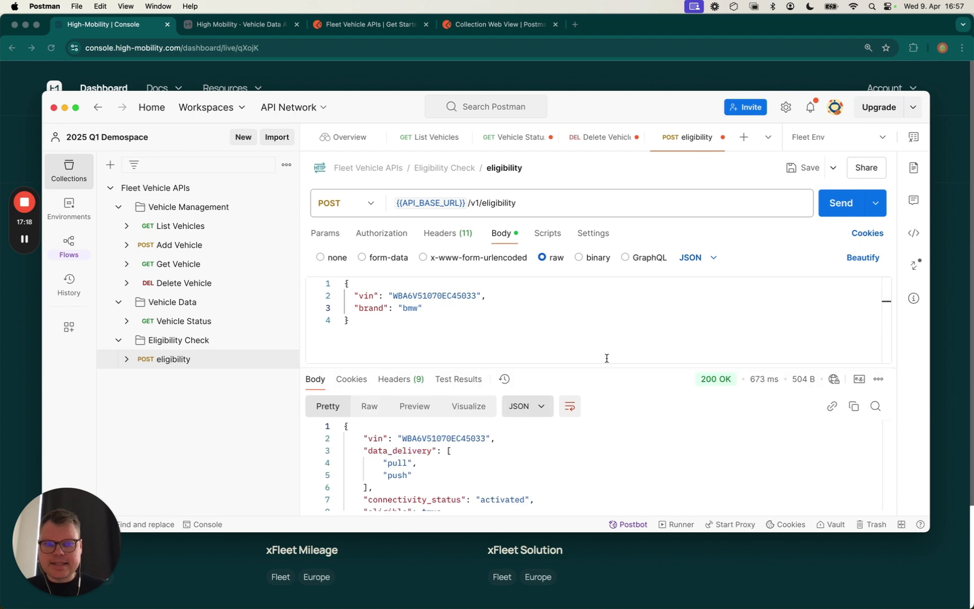
left_click_drag(605, 366, 605, 339)
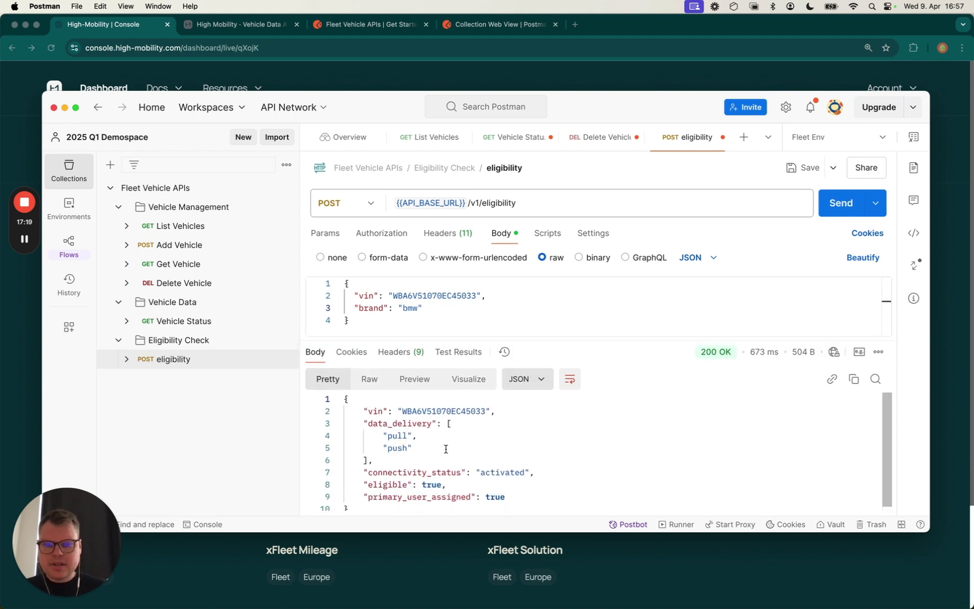
double_click(397, 485)
double_click(432, 485)
left_click_drag(448, 485, 363, 485)
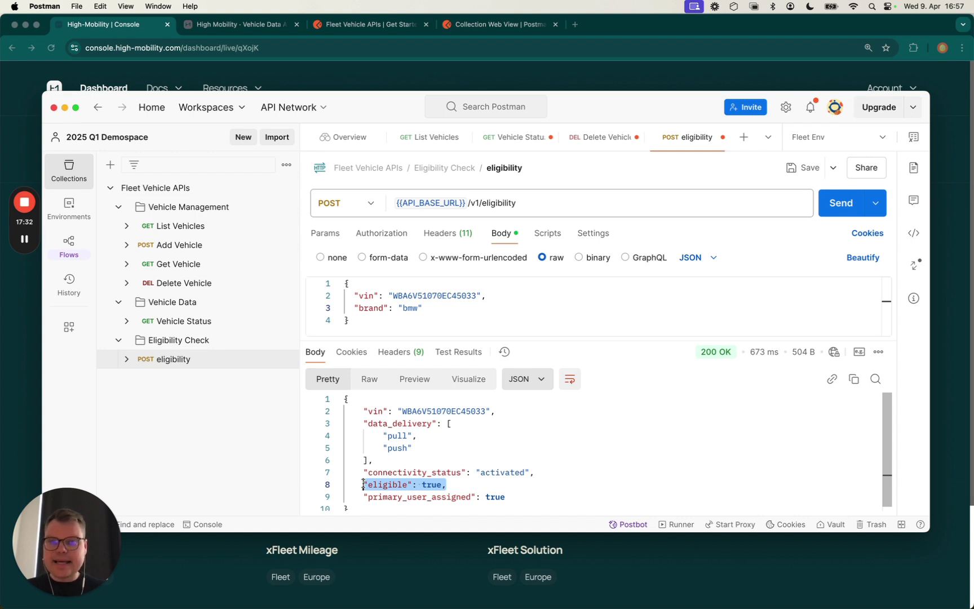
left_click(200, 246)
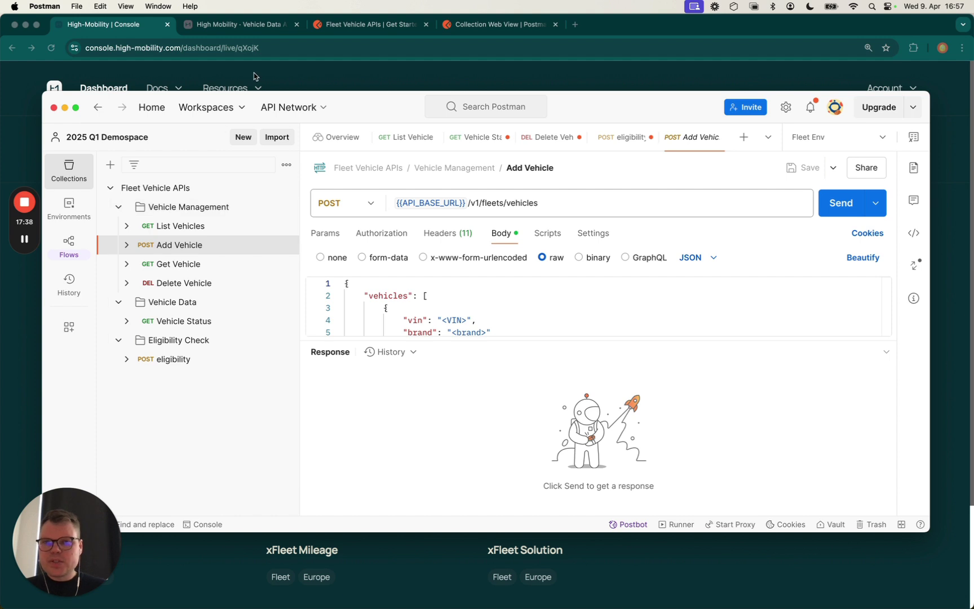
Close the Postman window to bring back the High-Mobility Console team dashboard
left_click(54, 107)
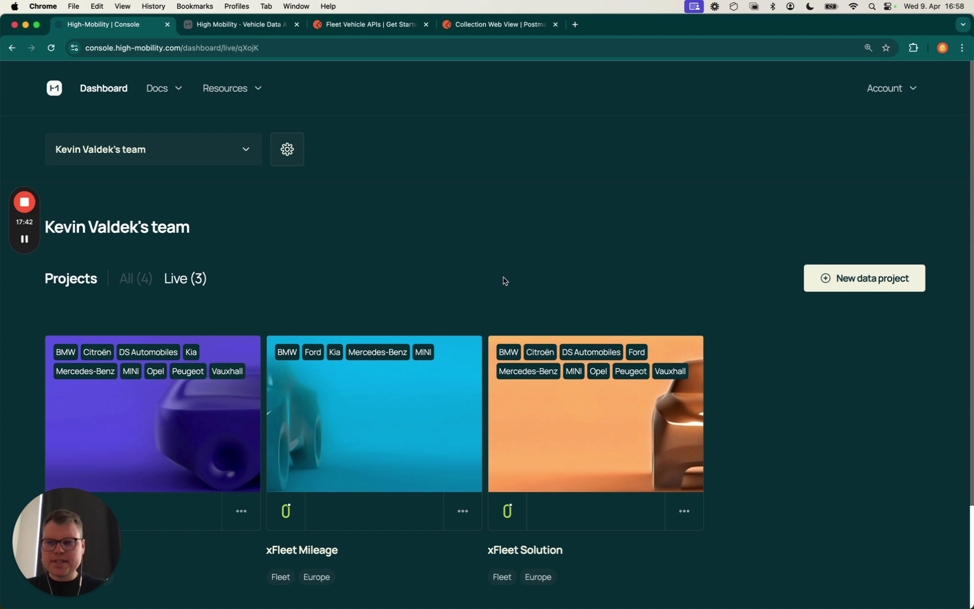